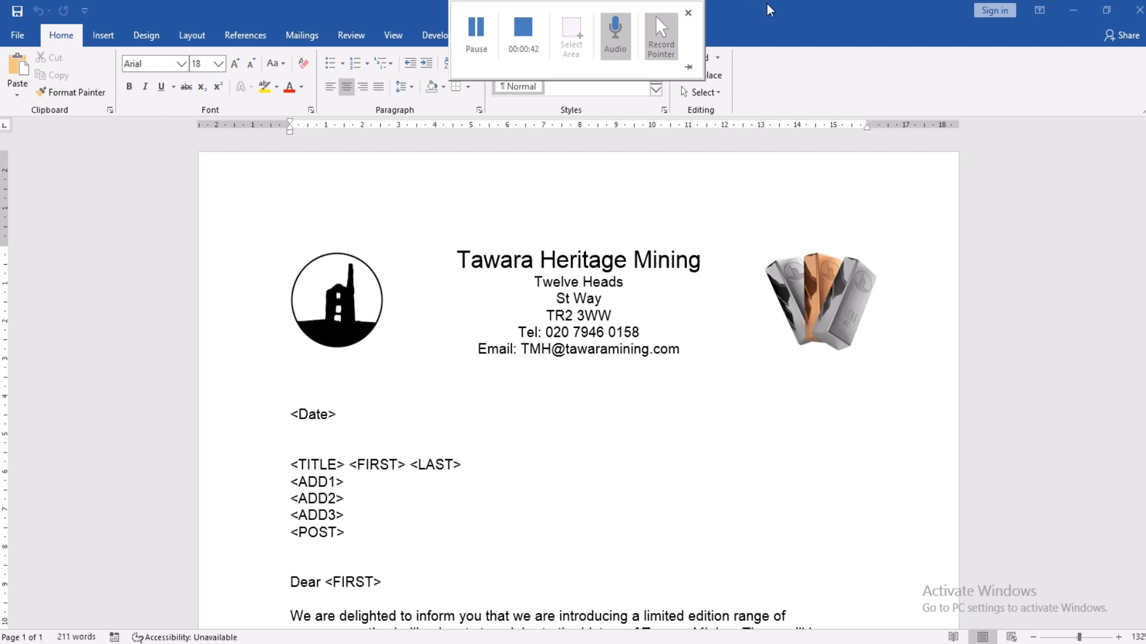
Step: Minimise Word to recheck the task instructions, then restore the letter to full screen
click(1107, 12)
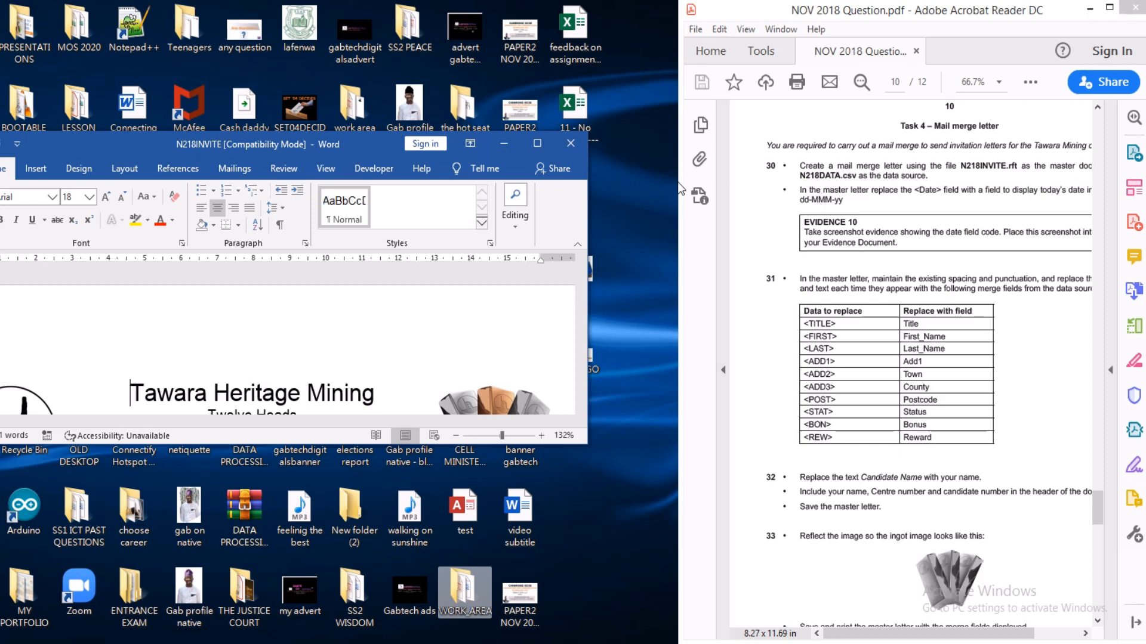
click(537, 143)
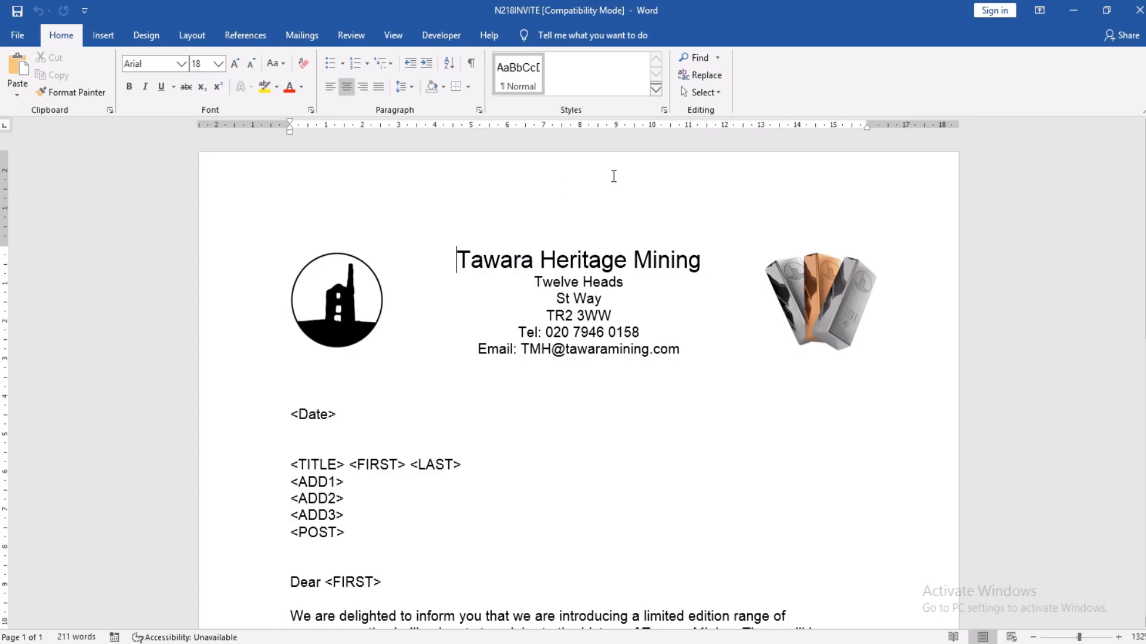
click(1107, 9)
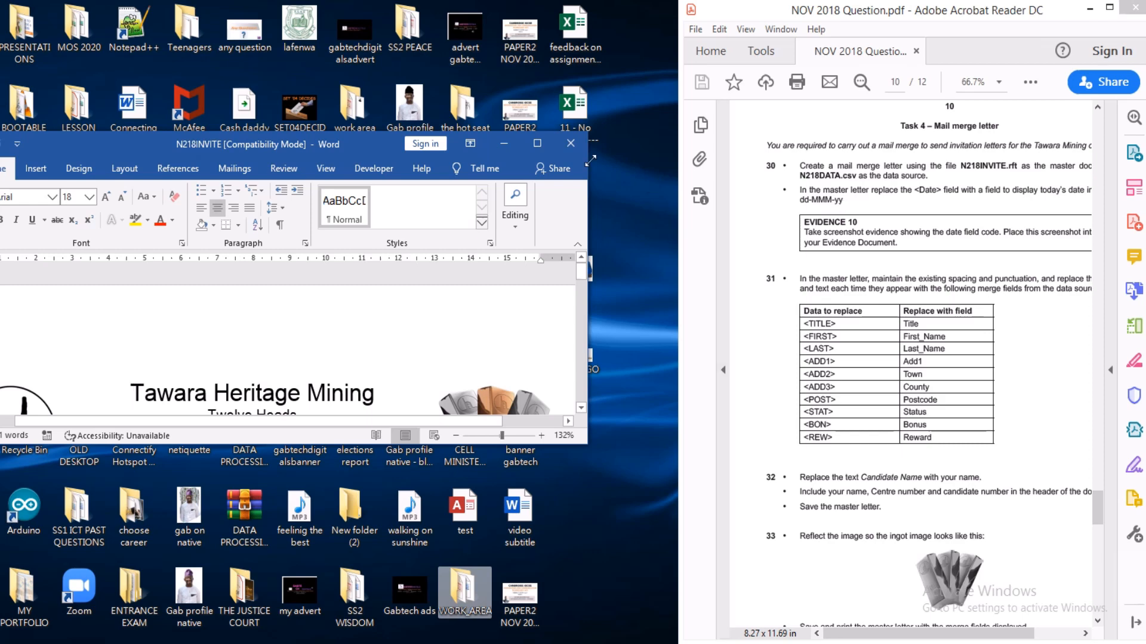
click(535, 146)
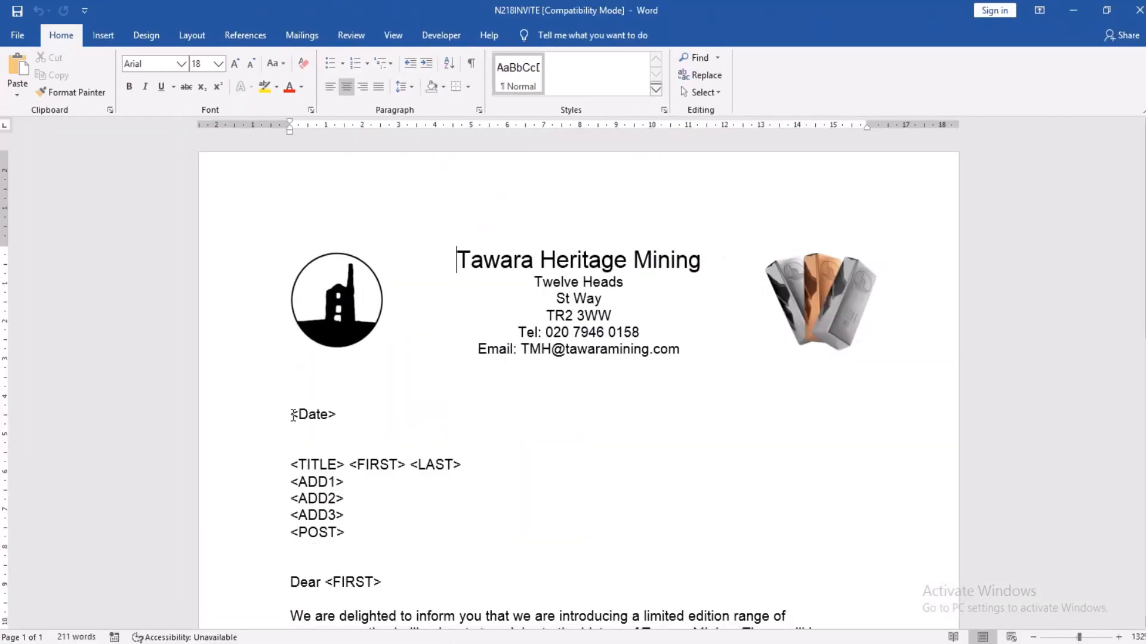
Step: Select exactly the <Date> placeholder in the letter
drag(293, 416, 335, 416)
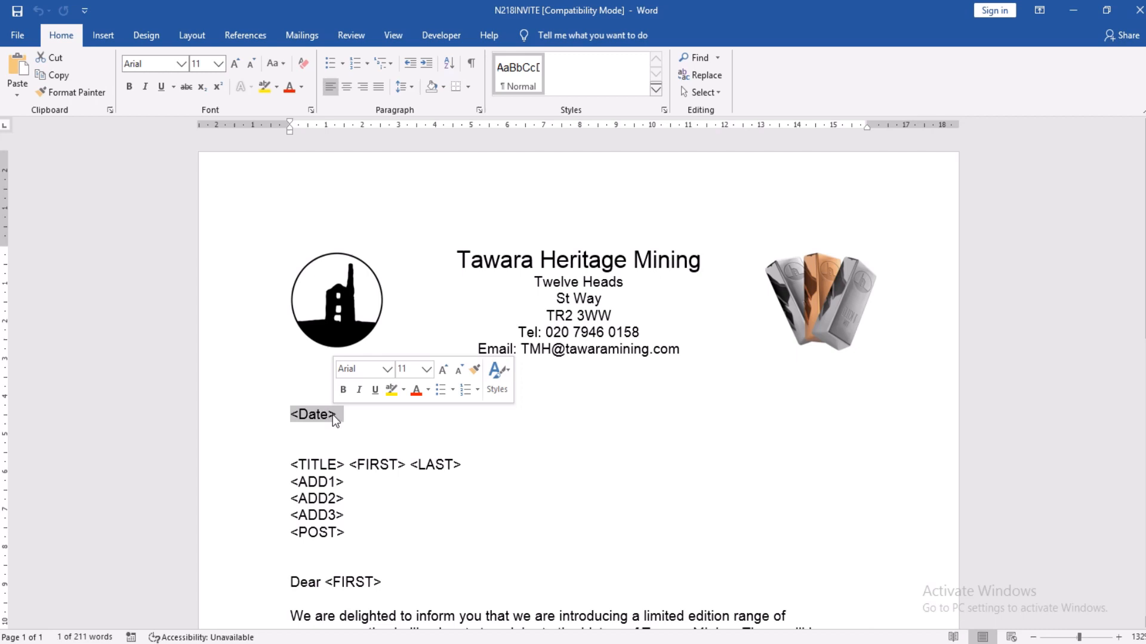
click(291, 413)
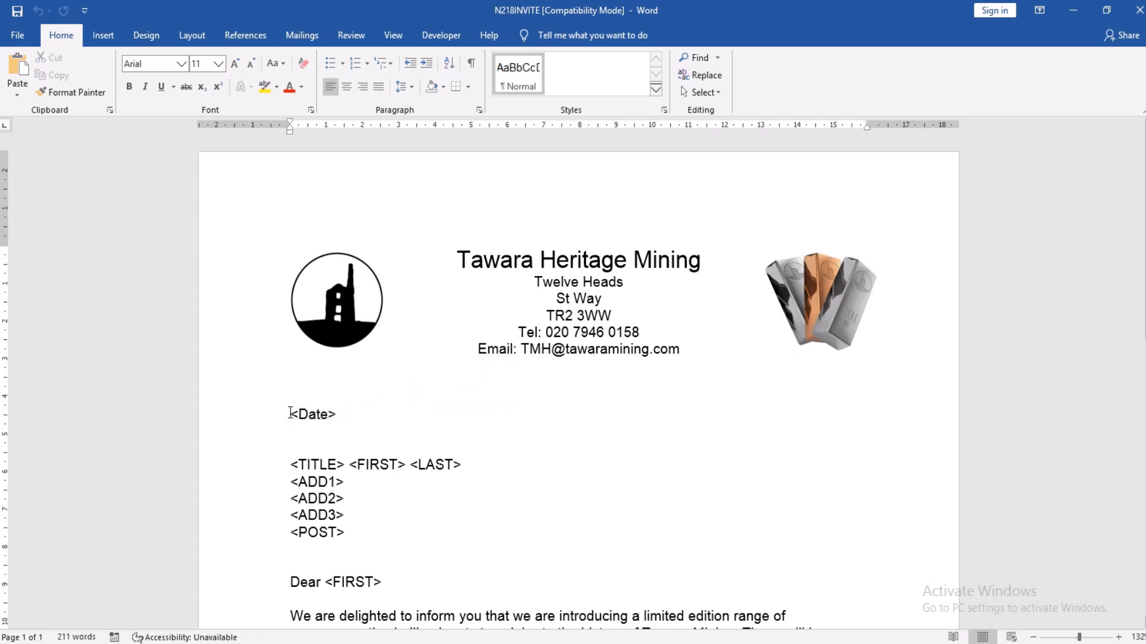
key(shift+Right)
key(shift+Right)
key(shift+Right)
key(shift+Right)
key(shift+Right)
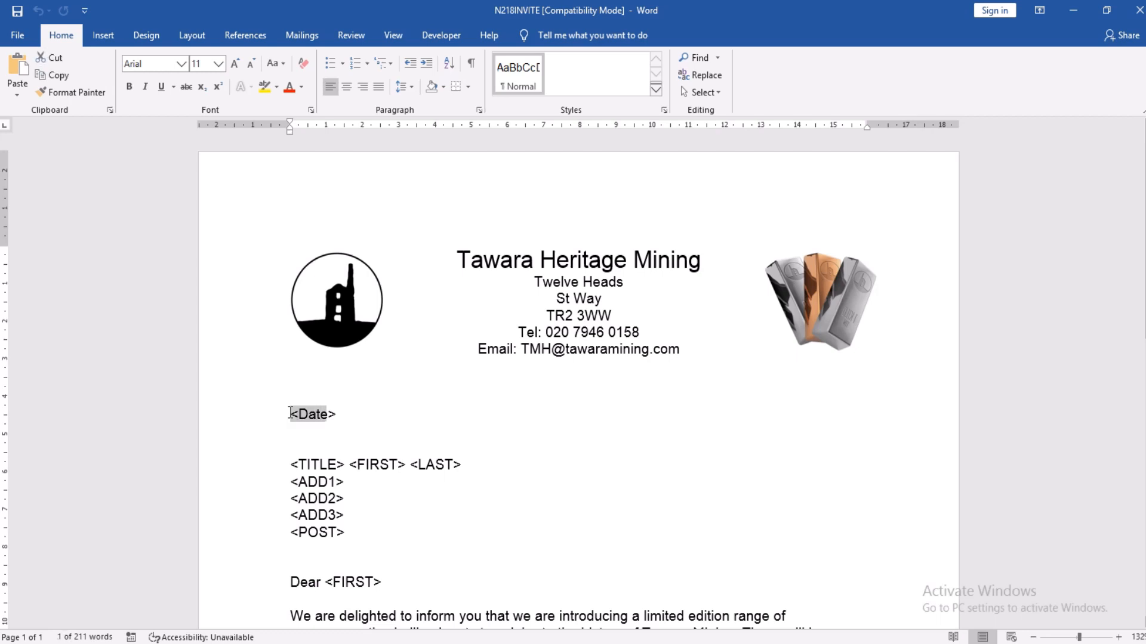
key(shift+Right)
key(shift+Right)
key(shift+Right)
key(shift+Left)
key(shift+Left)
Step: Look at the Insert tab's Date & Time options, then cancel without inserting anything
click(103, 37)
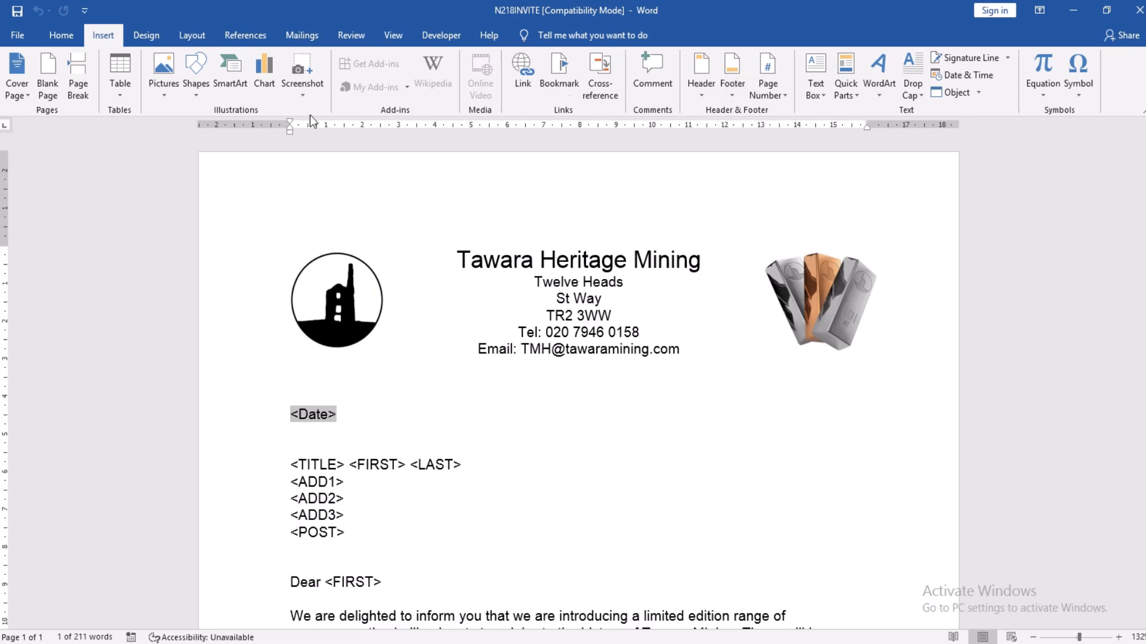
click(969, 77)
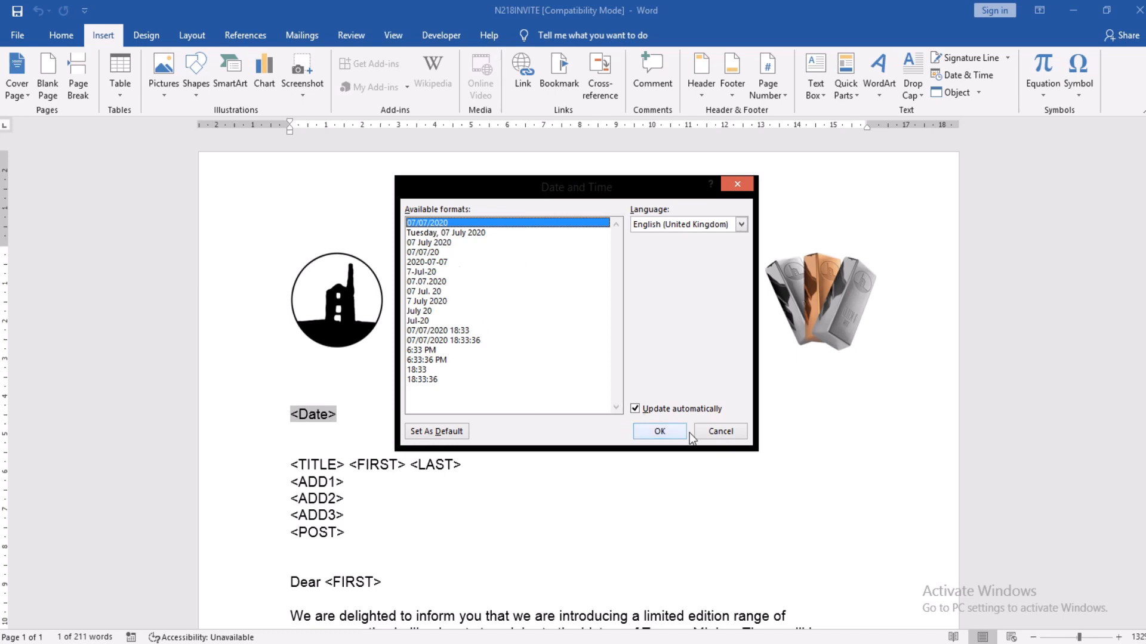
click(720, 431)
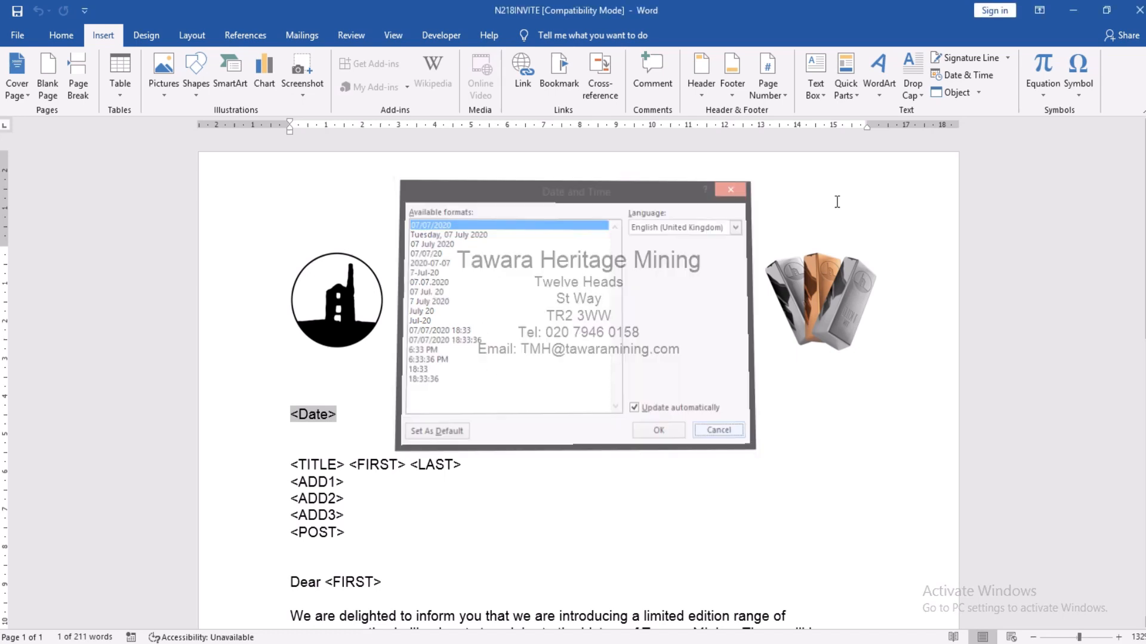
Step: In the Quick Parts Field dialog, choose CreateDate and display its CREATEDATE field code
click(854, 95)
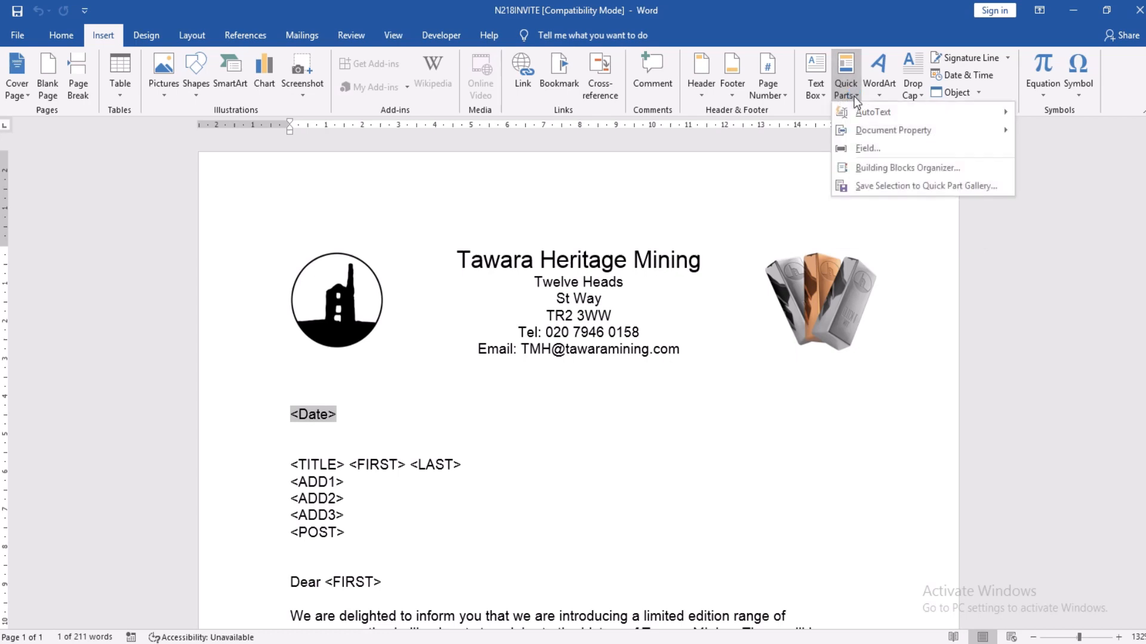
click(864, 148)
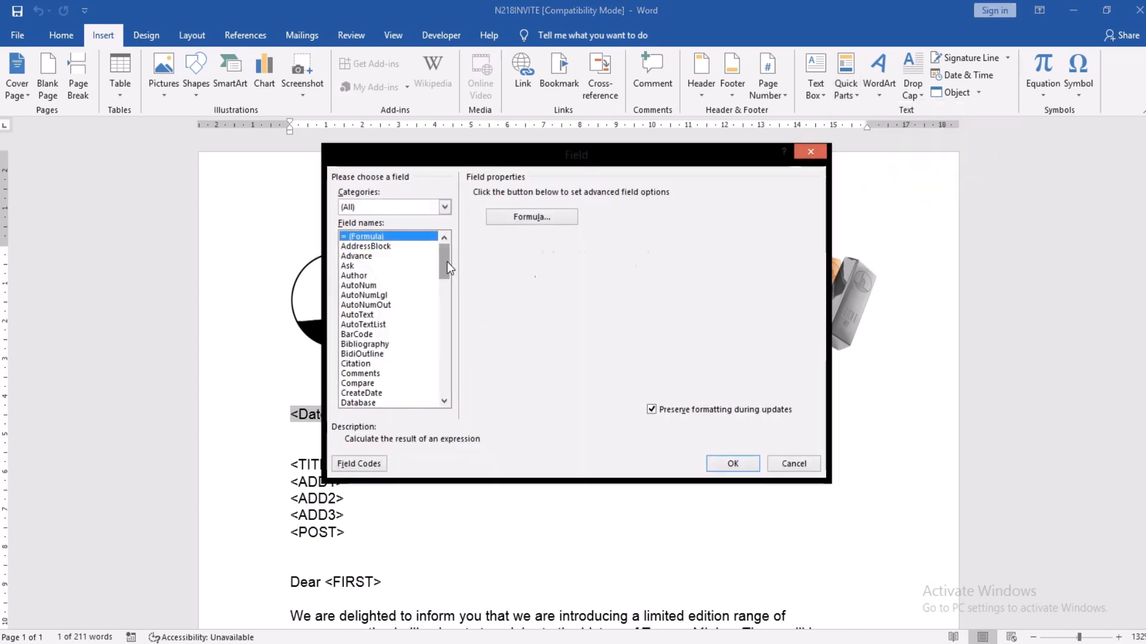
drag(446, 268, 446, 274)
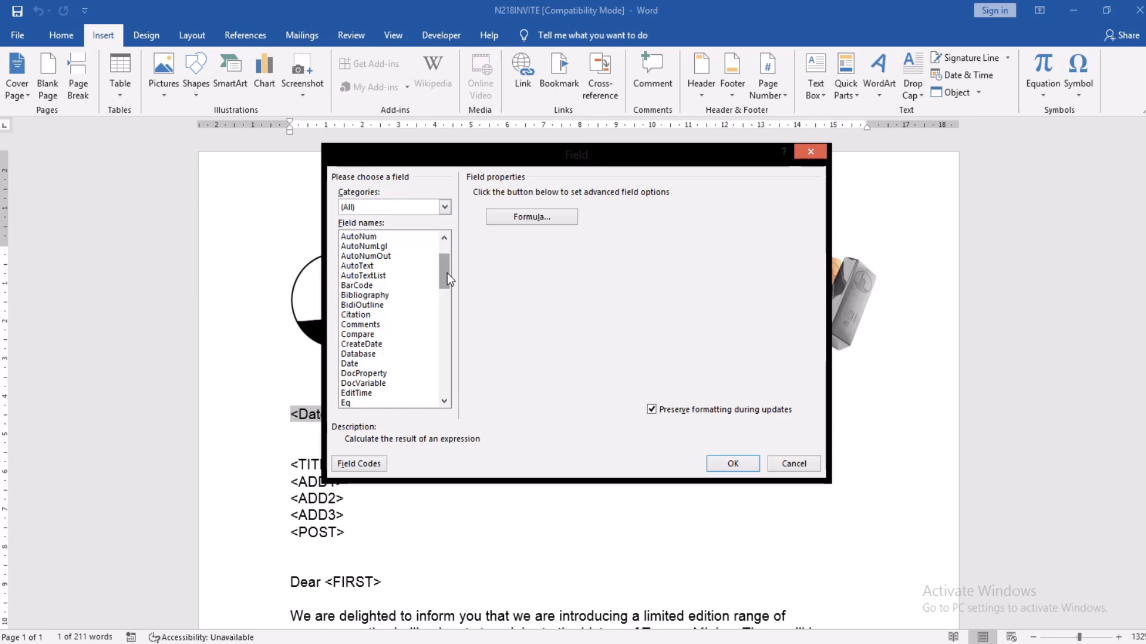
click(350, 365)
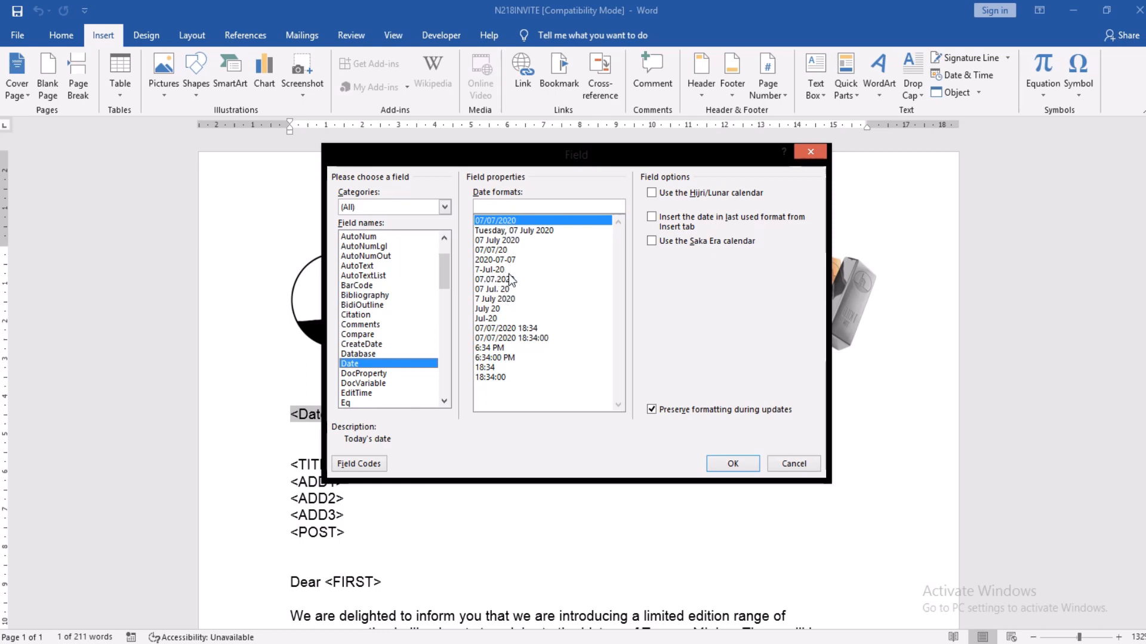
click(376, 344)
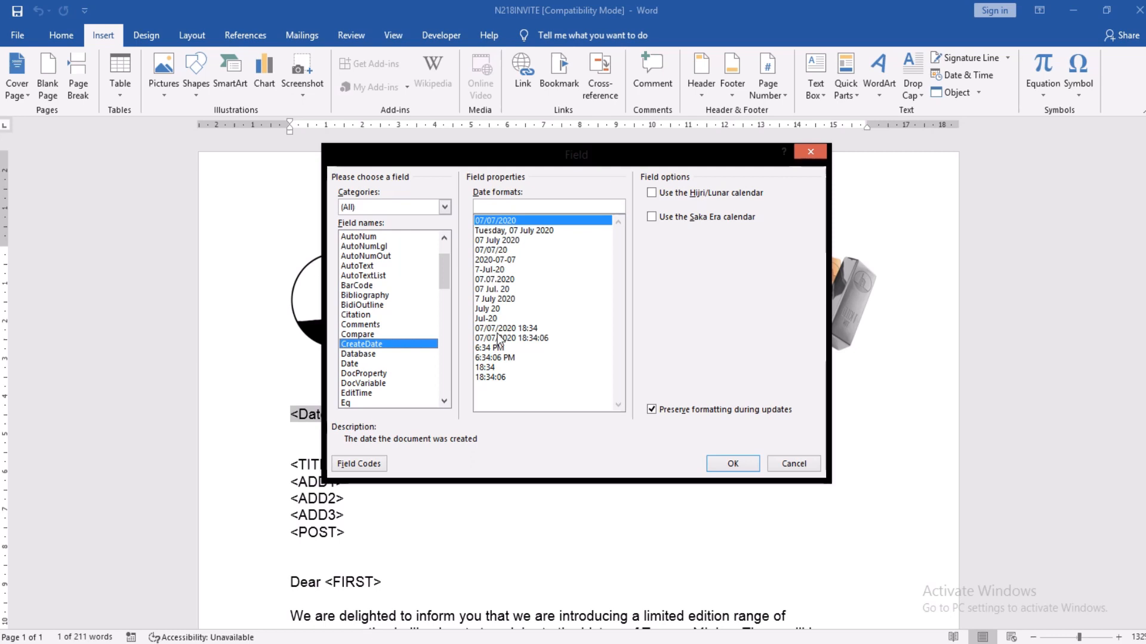
click(356, 467)
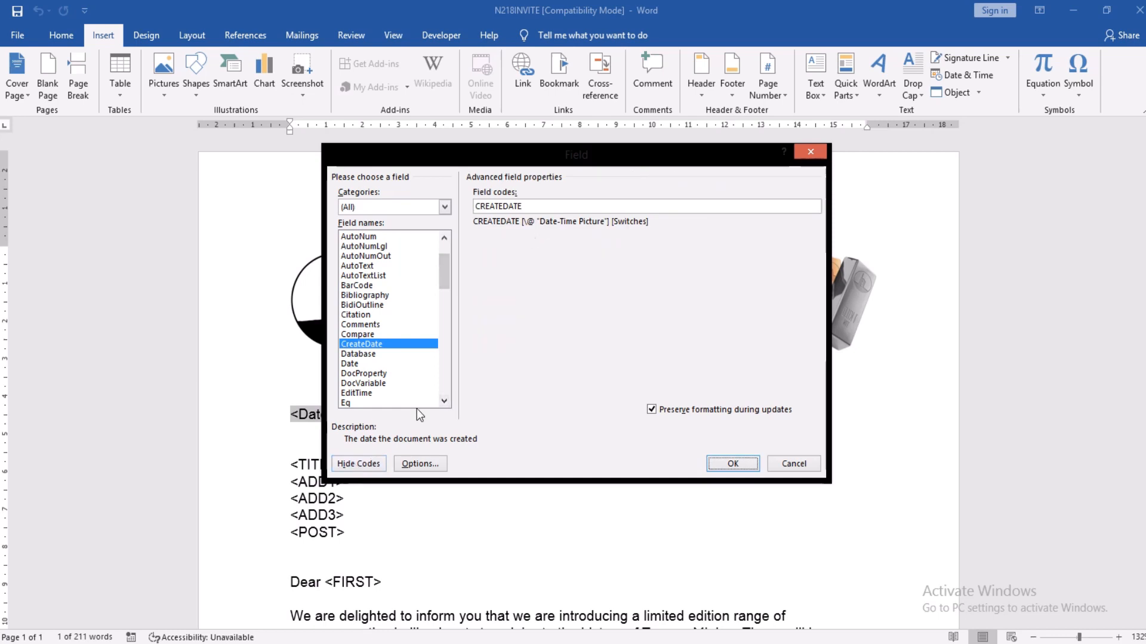
Step: Add the dd/MM/yyyy date format switch to the CreateDate field code
click(426, 464)
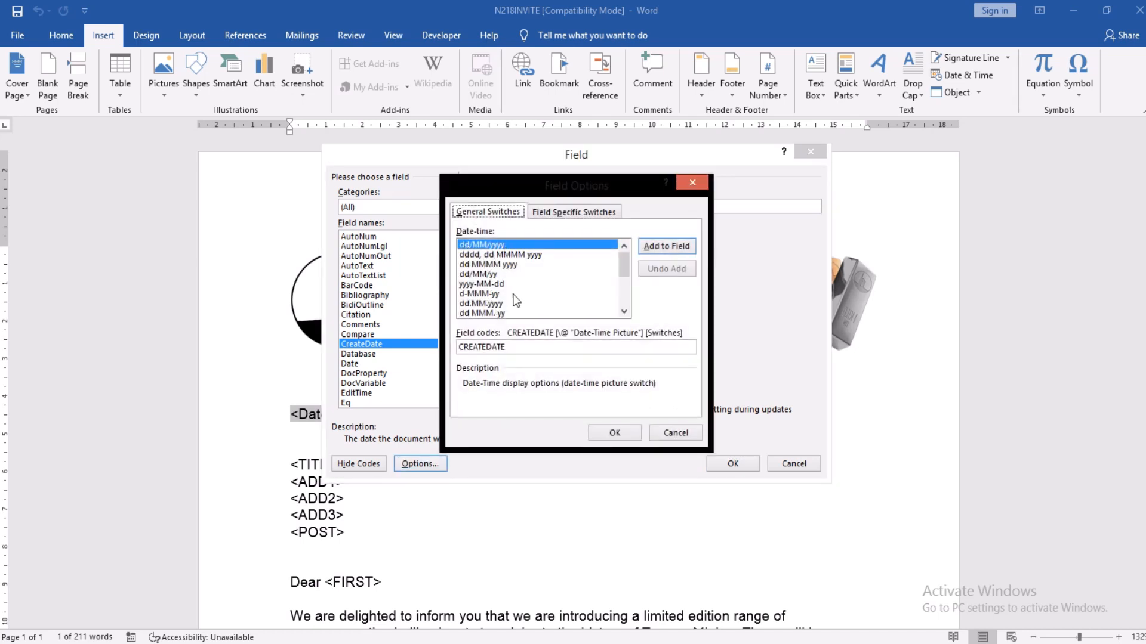
click(657, 251)
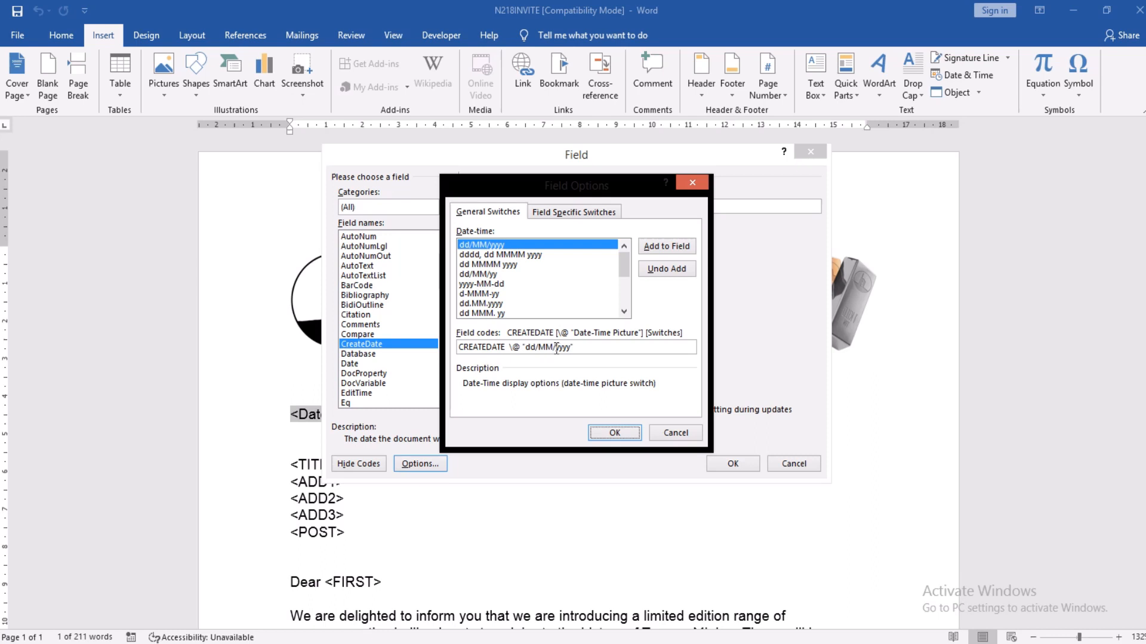
click(677, 434)
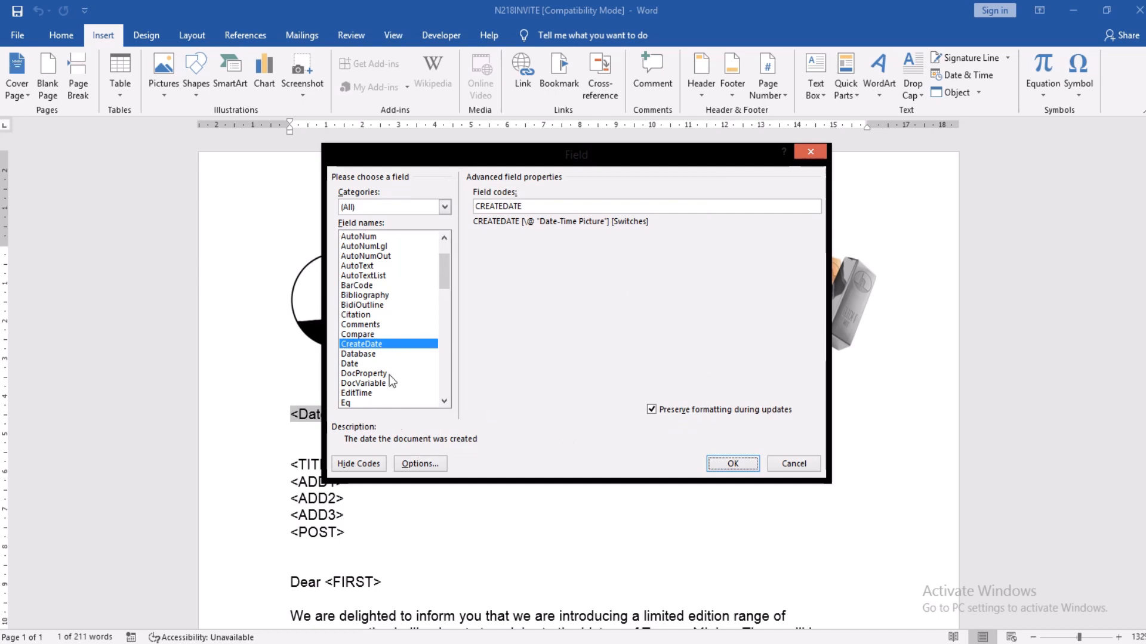
click(415, 468)
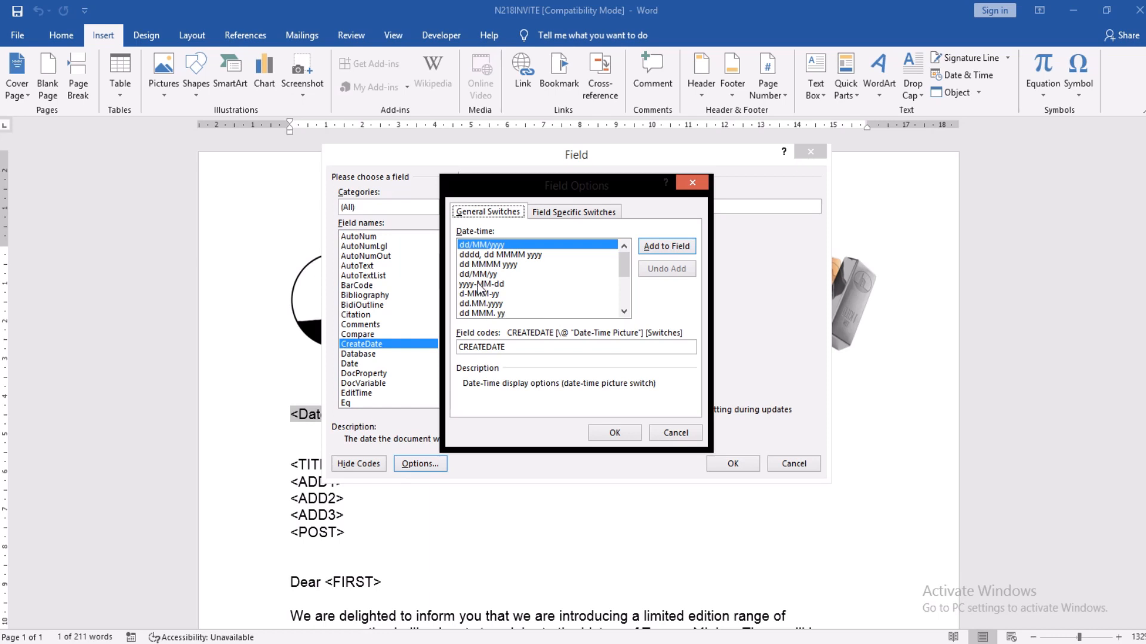
click(624, 311)
click(624, 311)
click(624, 311)
click(624, 311)
click(624, 311)
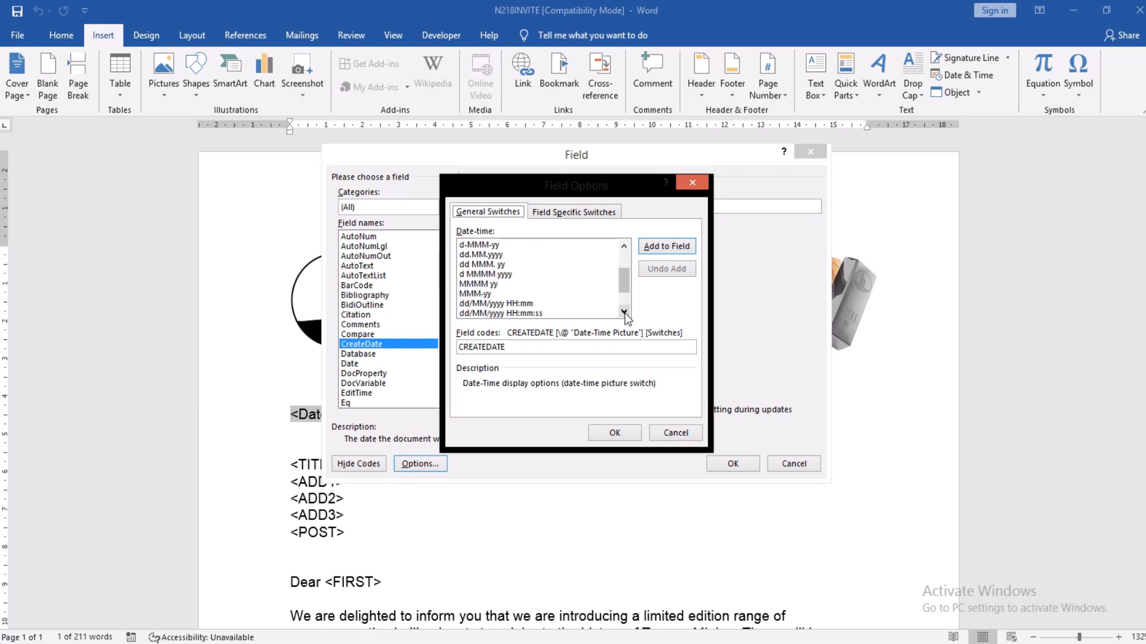
click(624, 311)
click(624, 311)
click(623, 311)
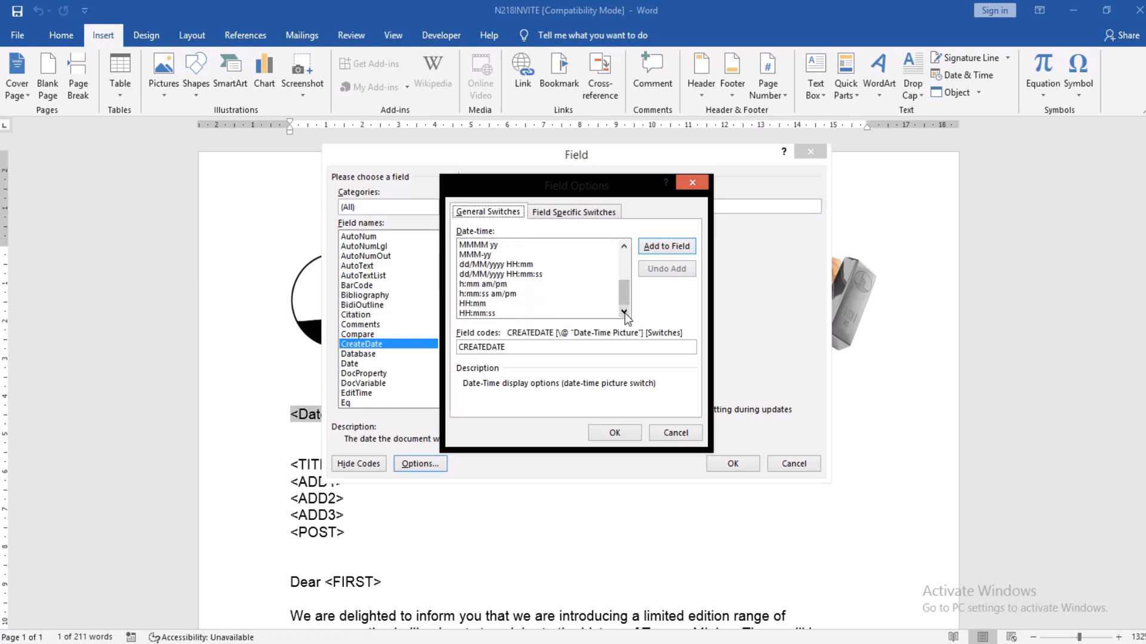
click(623, 311)
scroll(624, 249, up, 3)
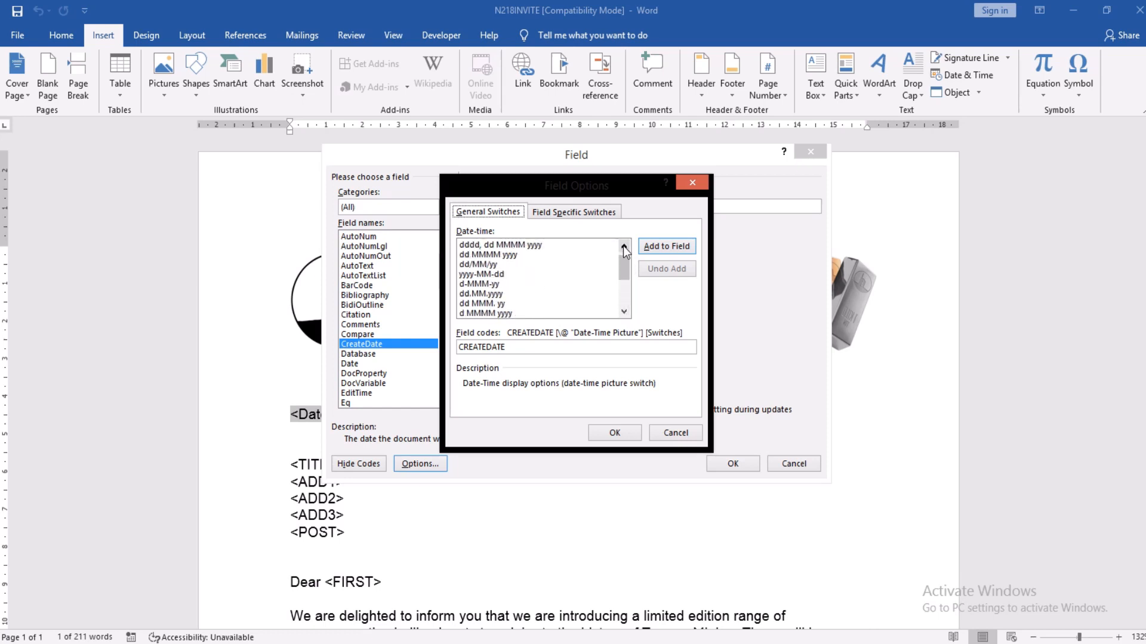
click(623, 246)
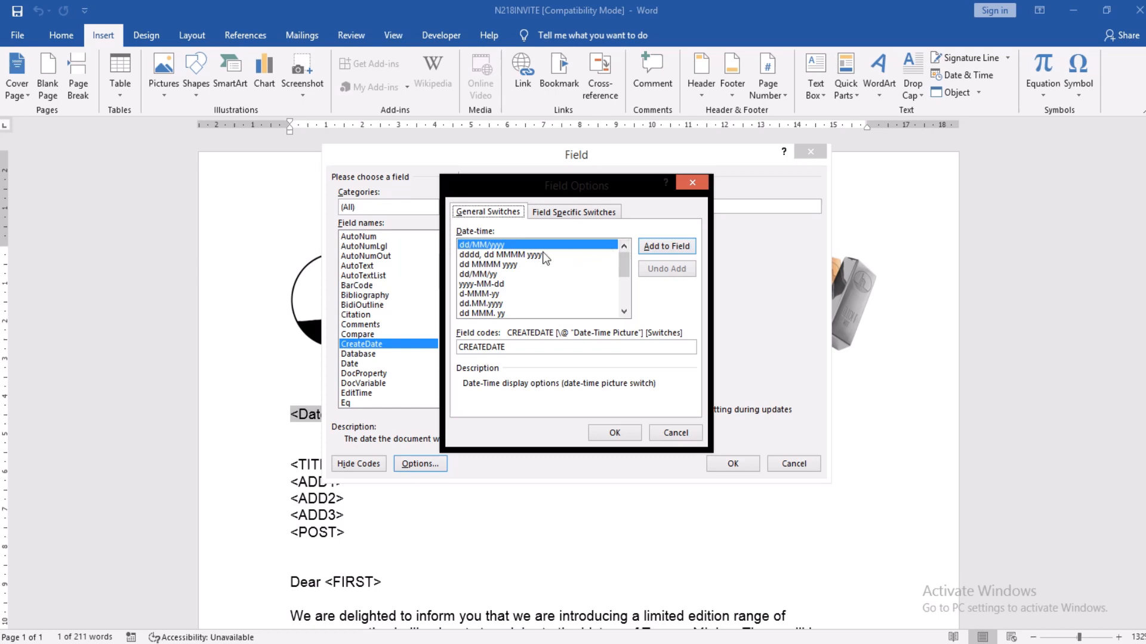
click(650, 251)
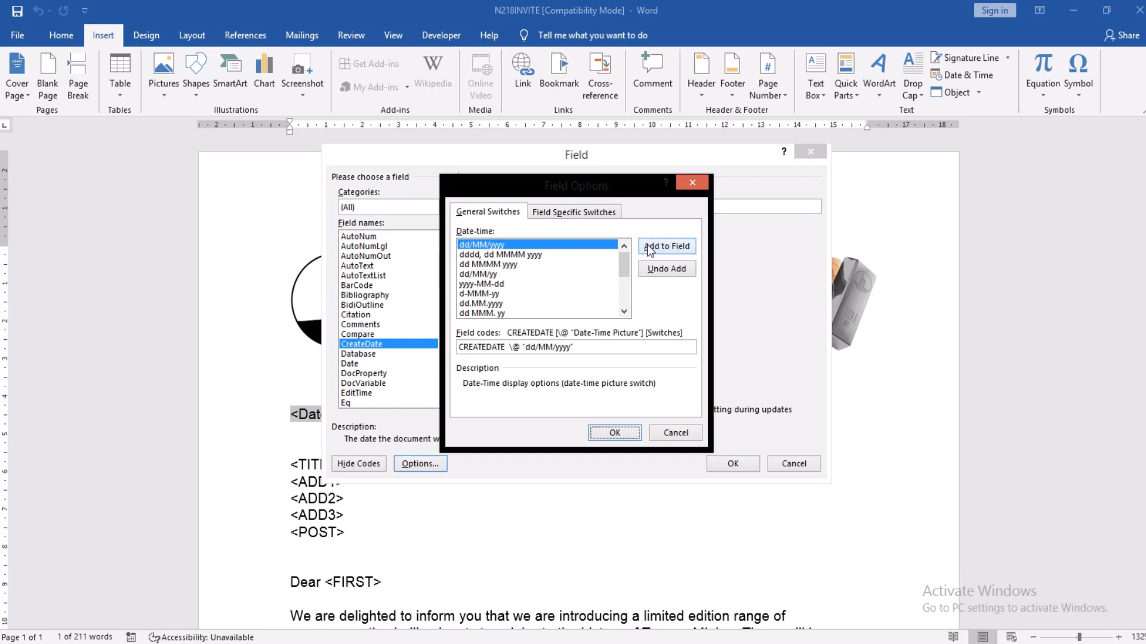
Step: Change the switch to \@ "dd-MMM-yy" and insert the field, showing 19-Apr-18
click(540, 348)
key(BackSpace)
text(-)
click(553, 346)
key(BackSpace)
text(-MMMm-)
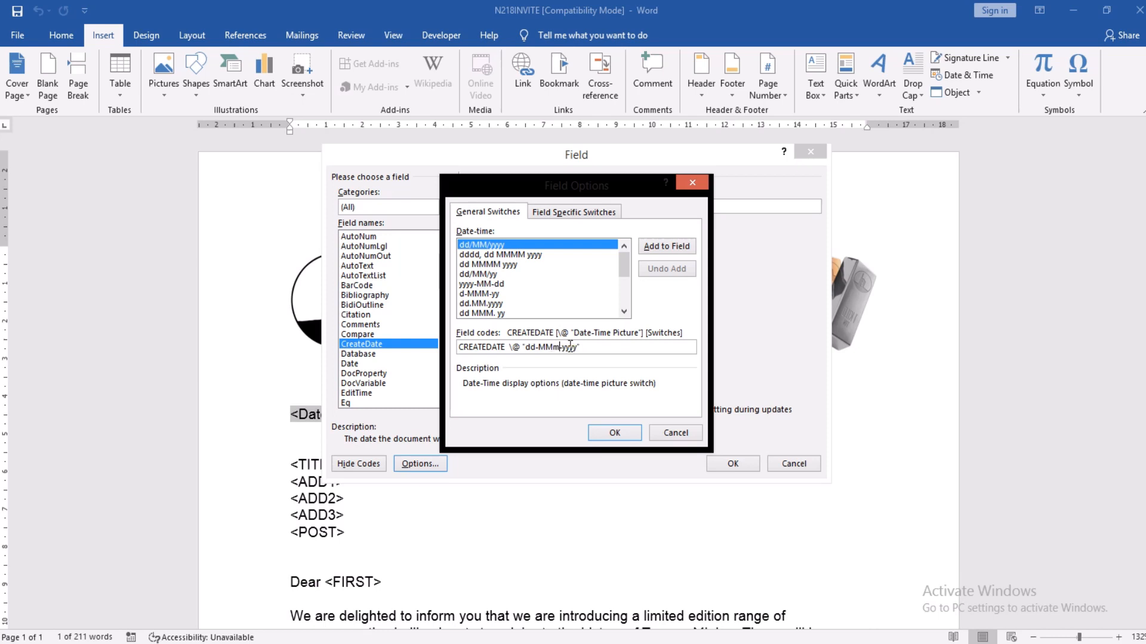
key(BackSpace)
text(M)
click(570, 347)
key(BackSpace)
key(BackSpace)
click(661, 247)
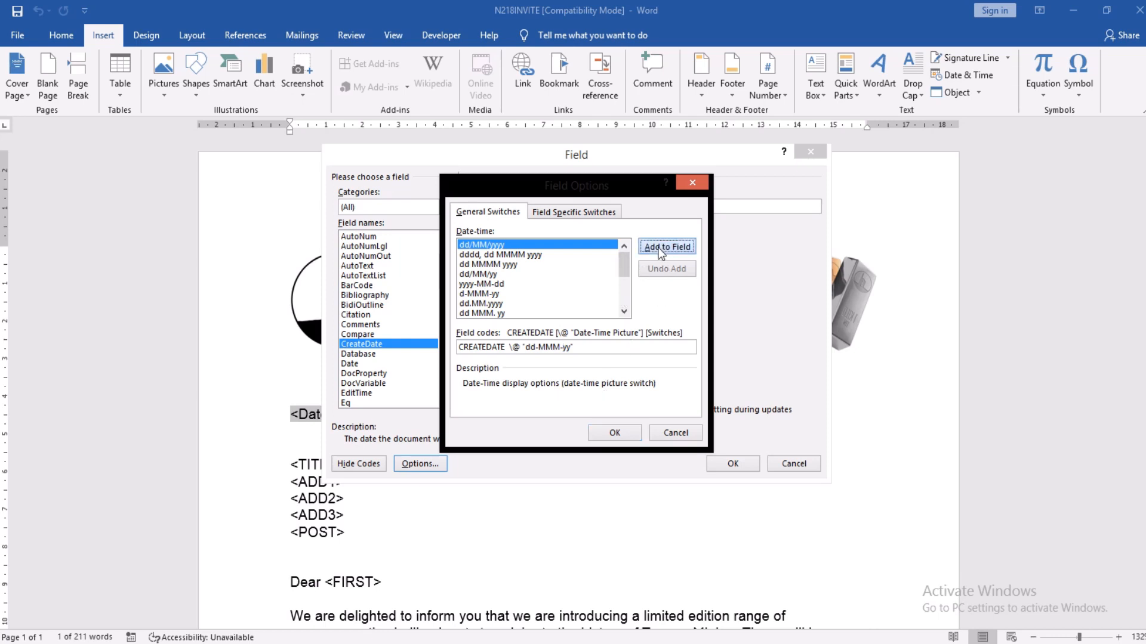
click(640, 348)
key(BackSpace)
key(BackSpace)
key(BackSpace)
key(BackSpace)
key(BackSpace)
key(BackSpace)
key(BackSpace)
key(BackSpace)
key(BackSpace)
key(BackSpace)
key(BackSpace)
key(BackSpace)
key(BackSpace)
key(BackSpace)
key(BackSpace)
click(611, 436)
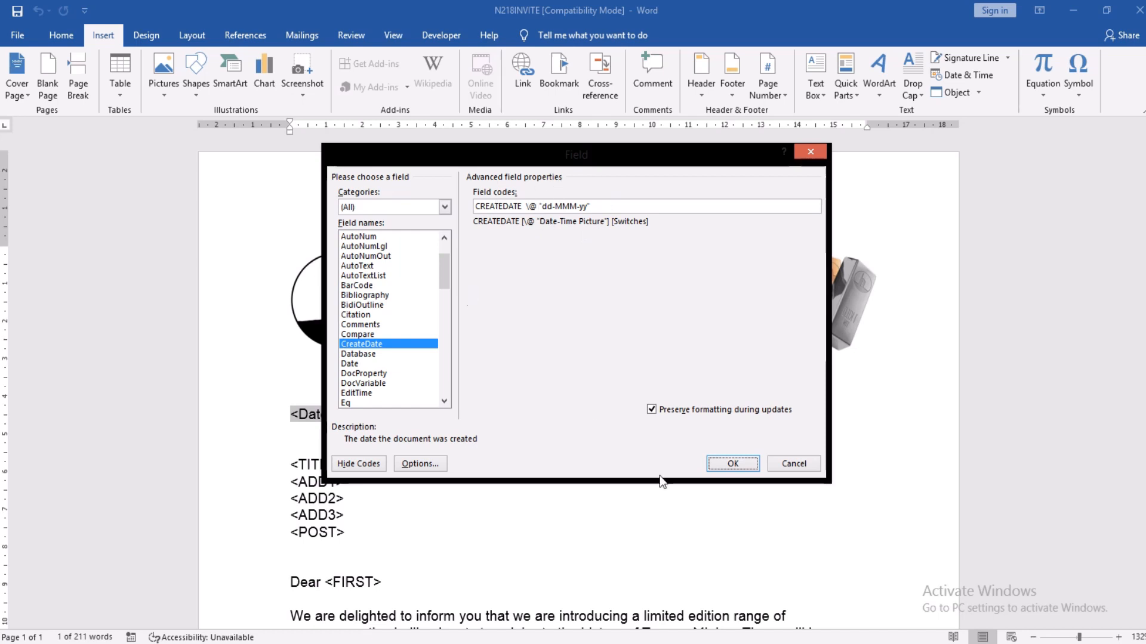
click(732, 465)
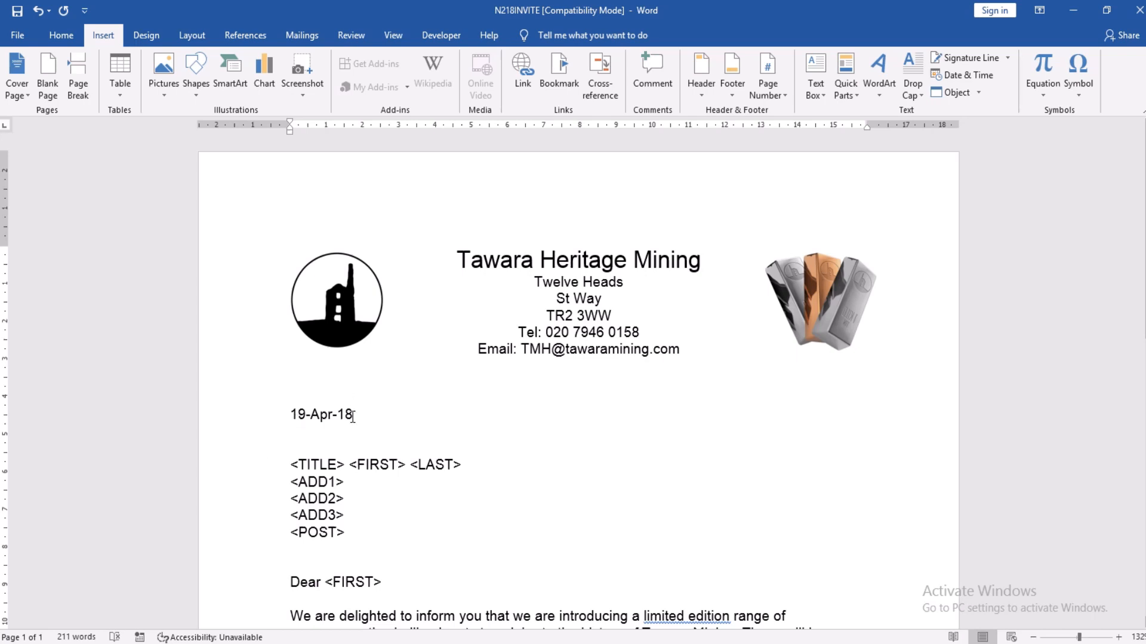
Step: Toggle the date field to show { CREATEDATE \@ "dd-MMM-yy" \* MERGEFORMAT }
click(310, 414)
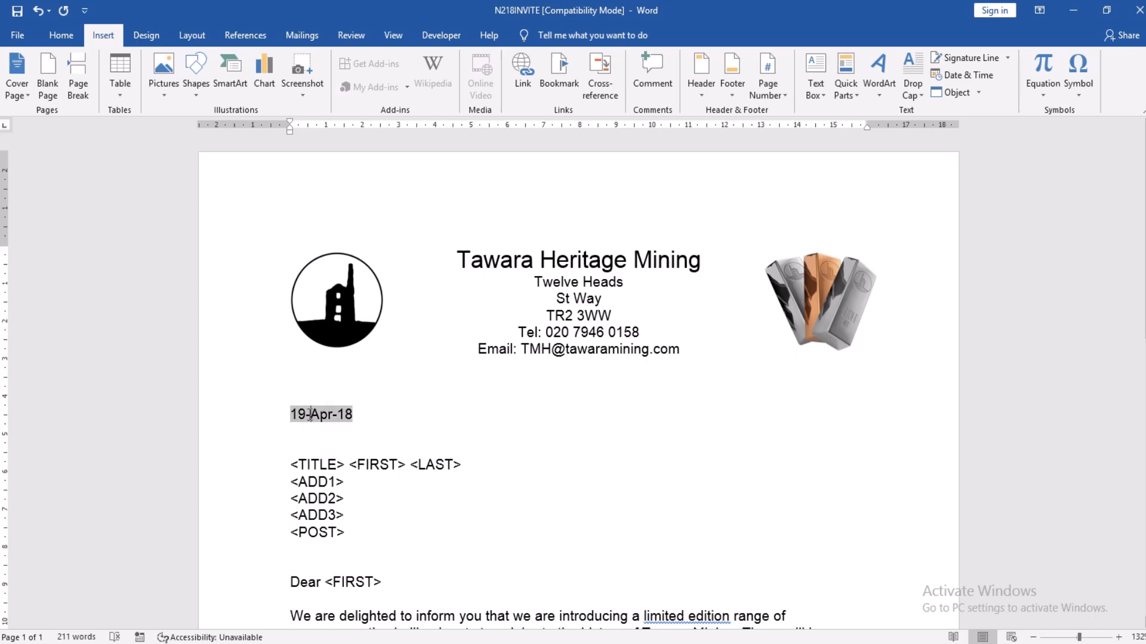
right_click(310, 416)
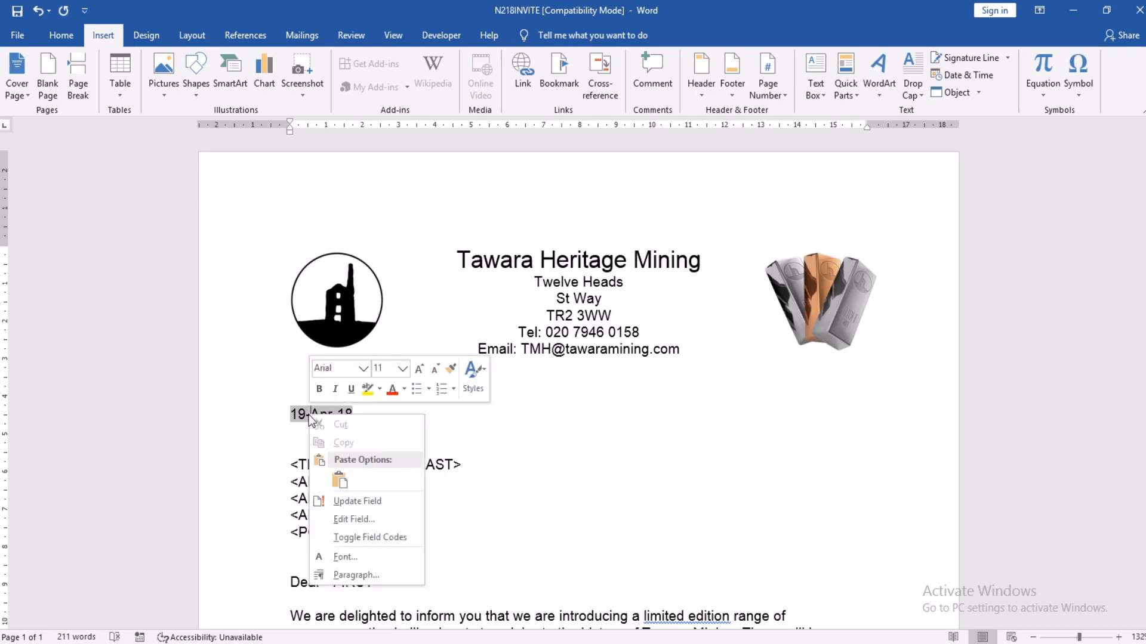
click(352, 541)
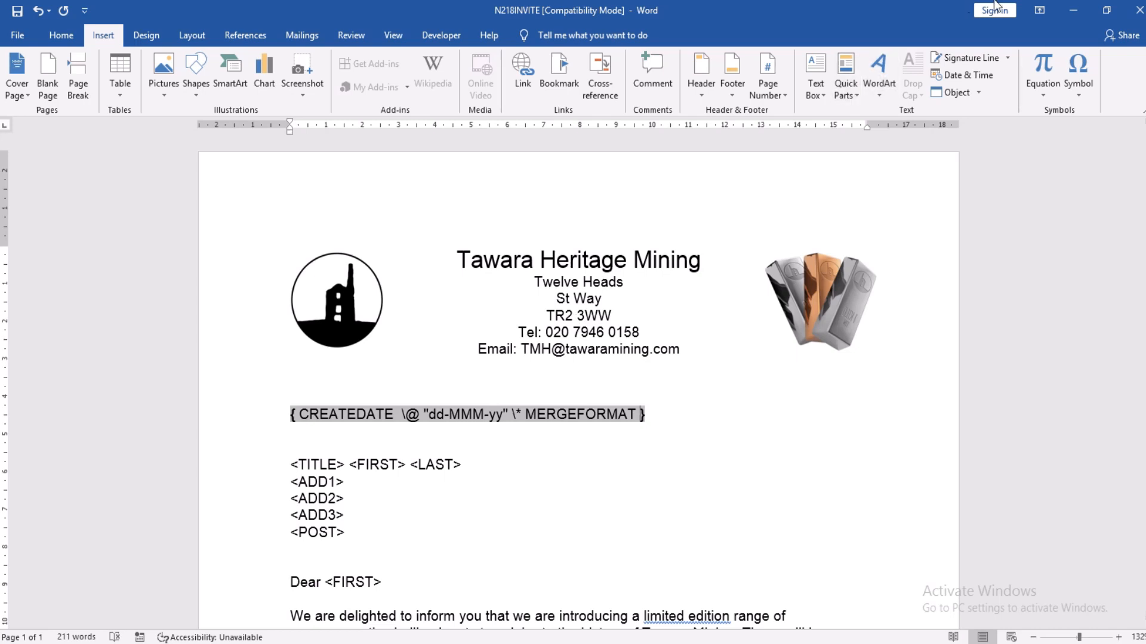
click(1106, 14)
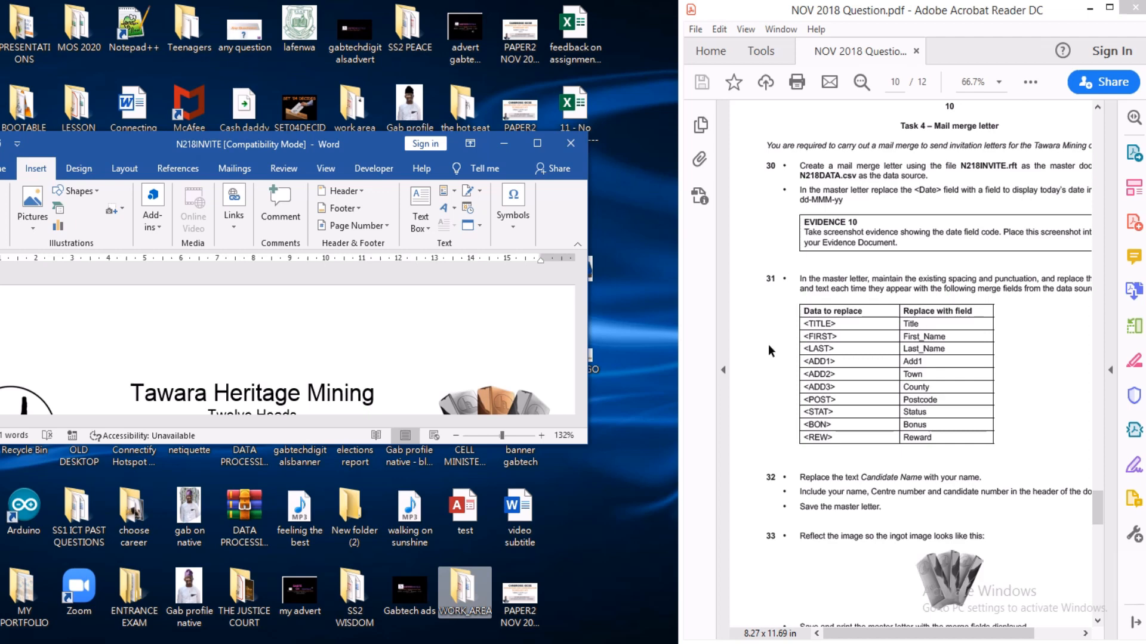
click(537, 144)
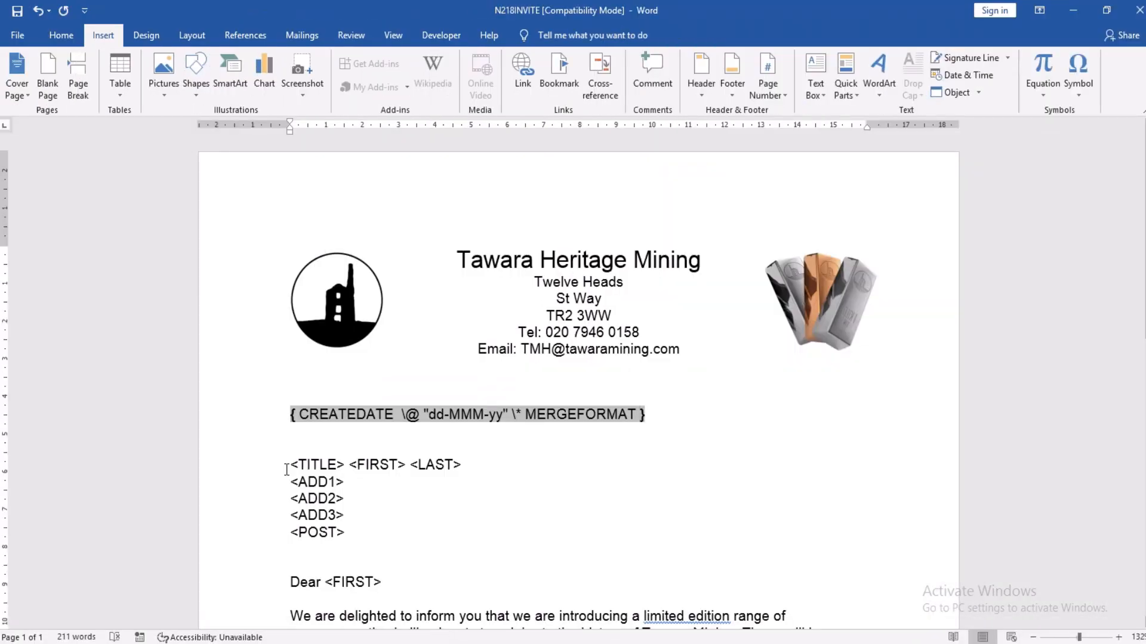
click(292, 465)
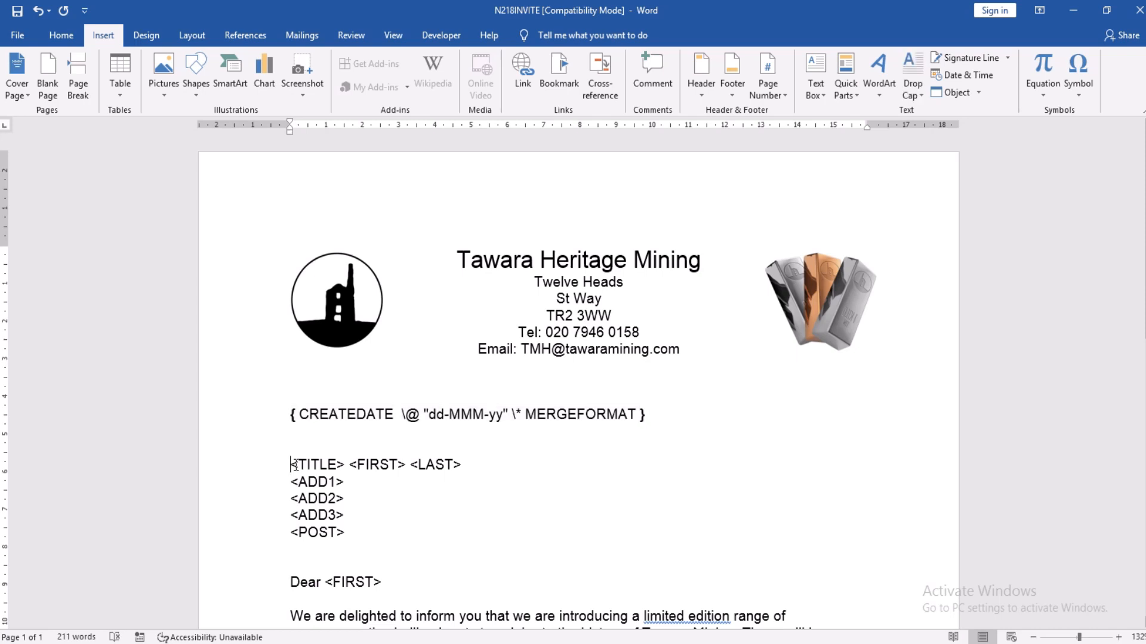
drag(294, 465, 346, 470)
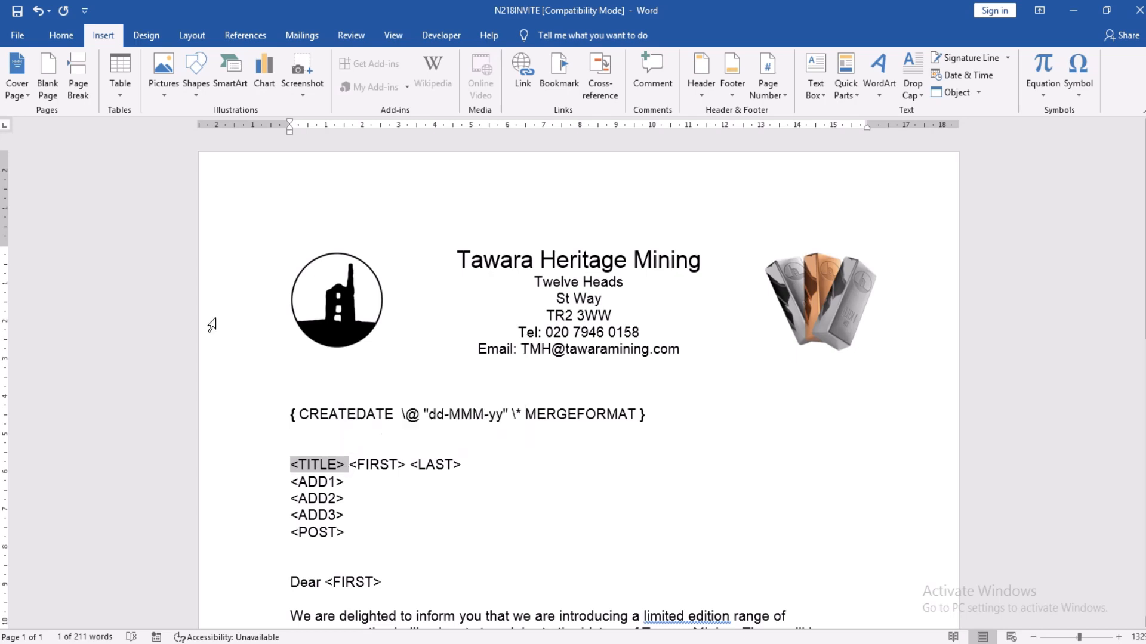
Step: Launch the Step-by-Step Mail Merge Wizard from Mailings > Start Mail Merge
click(297, 37)
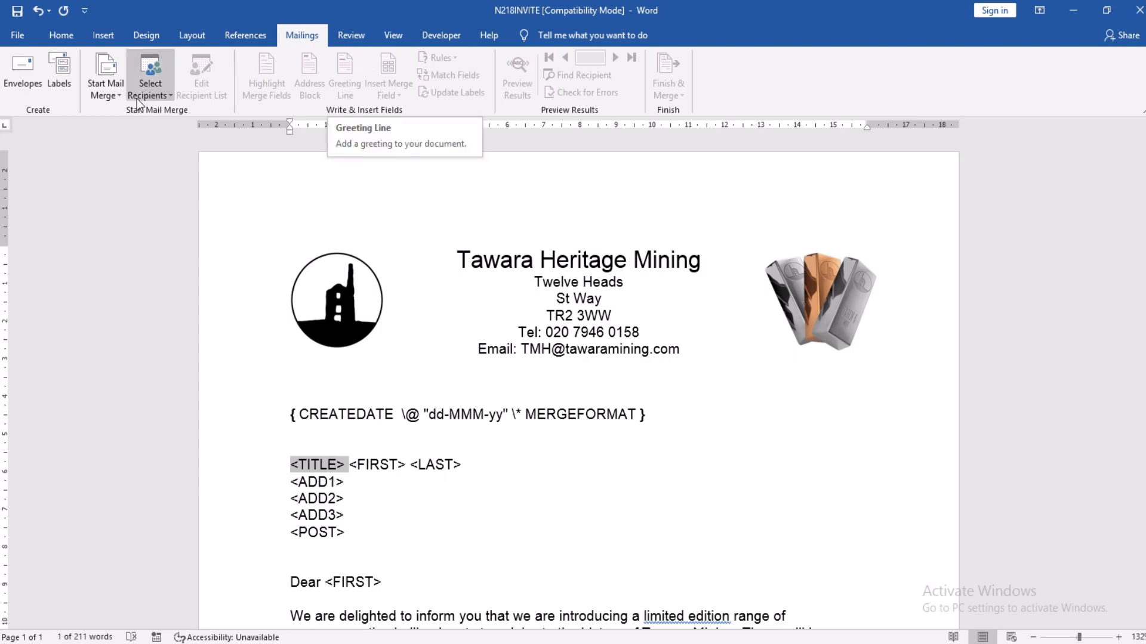
click(113, 99)
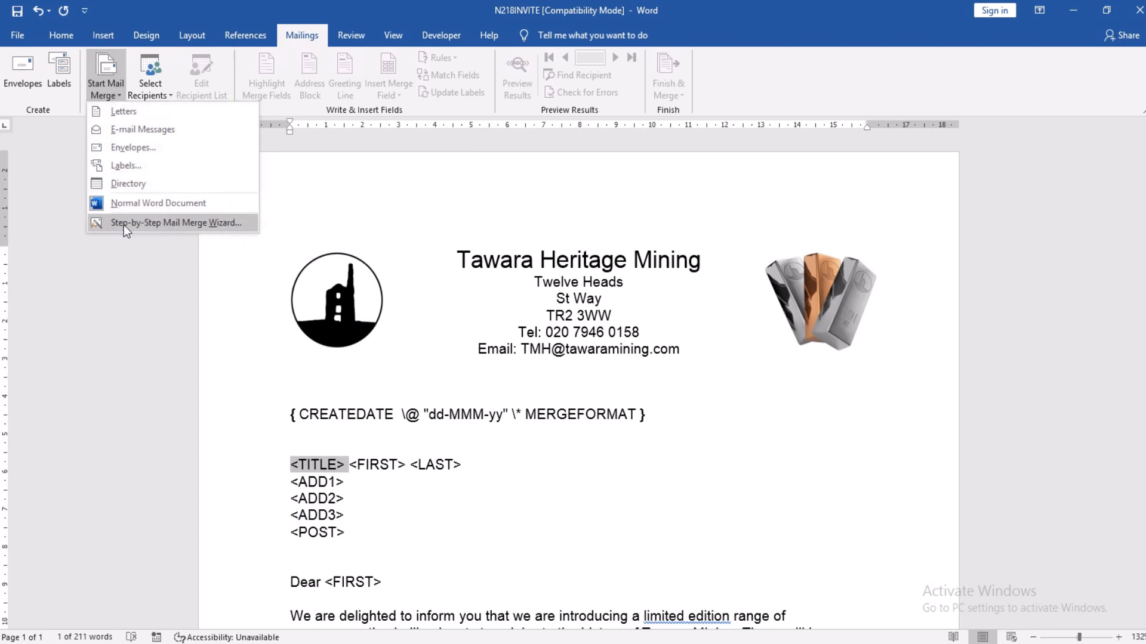
click(170, 222)
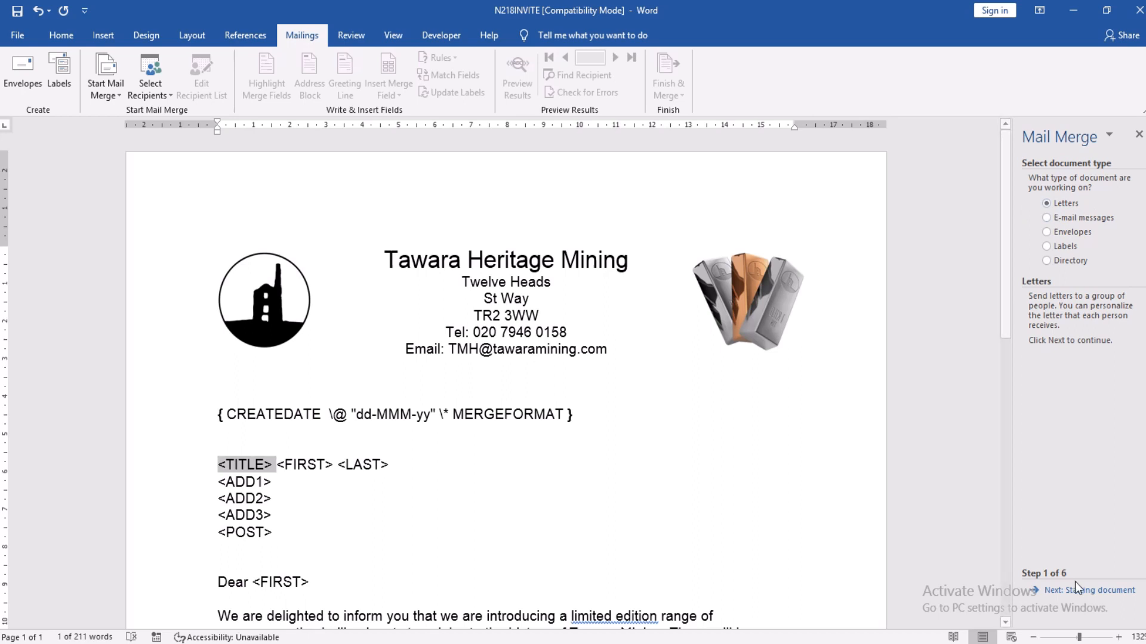
Step: Keep Letters and the current document, advancing the wizard to step 3 of 6
click(1092, 591)
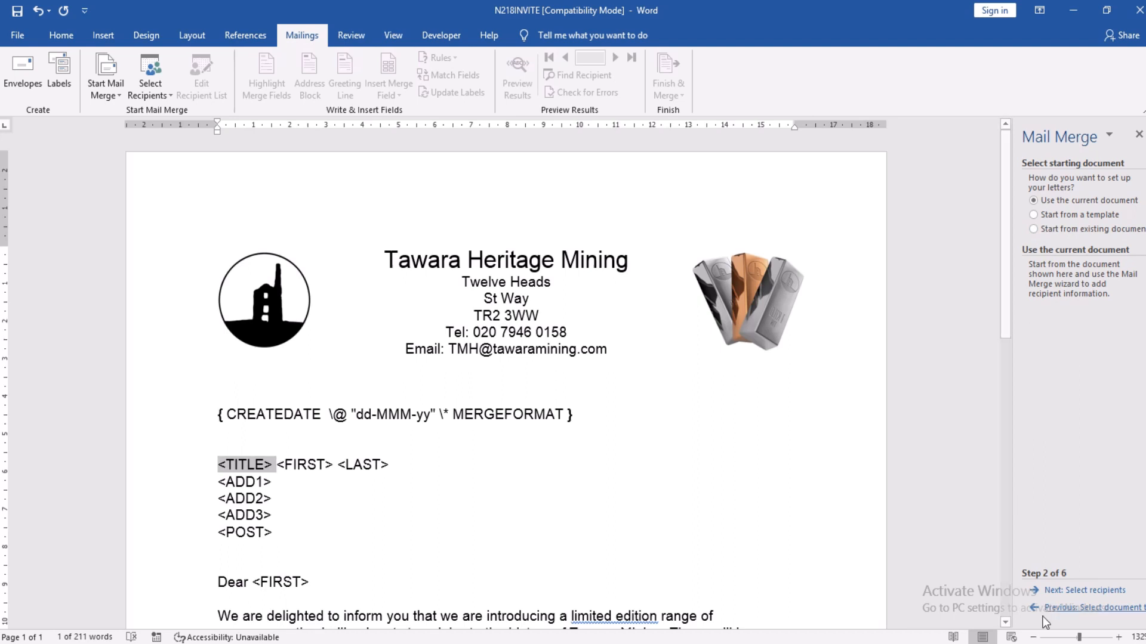
click(1086, 592)
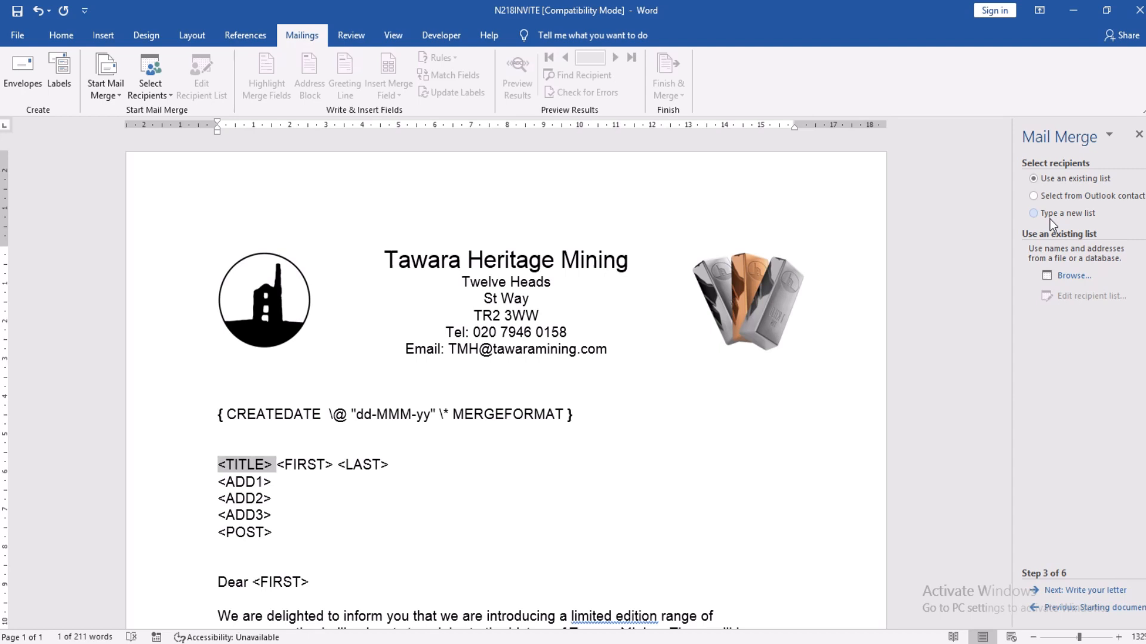
Step: Attach N218DATA from Desktop > WORK_AREA as the recipient list
click(1072, 277)
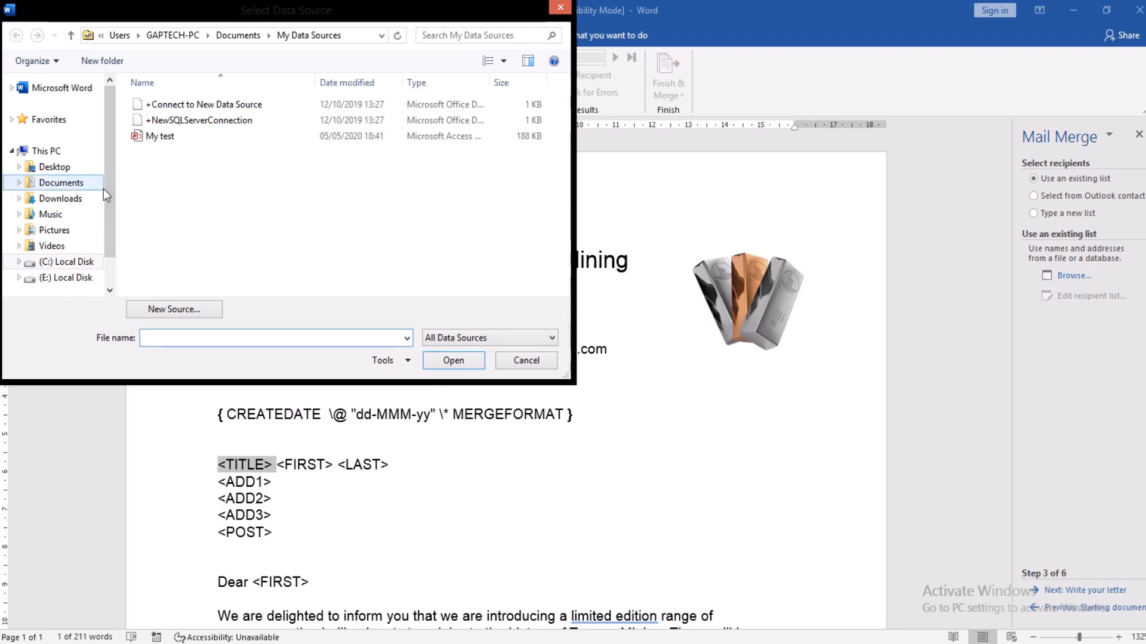
click(54, 166)
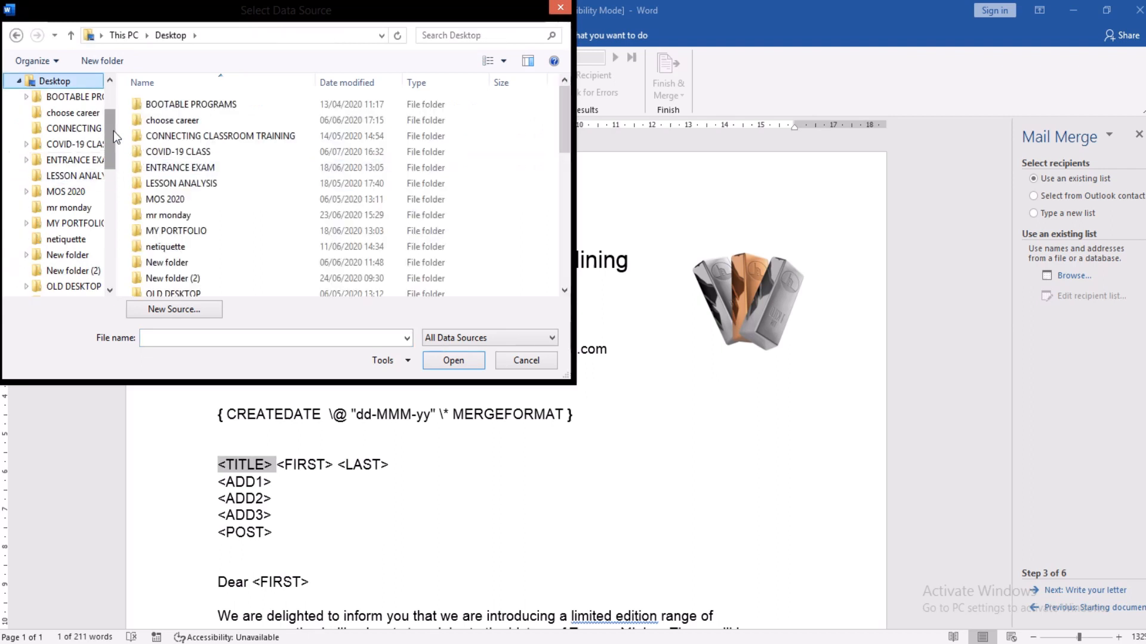
drag(114, 131, 111, 235)
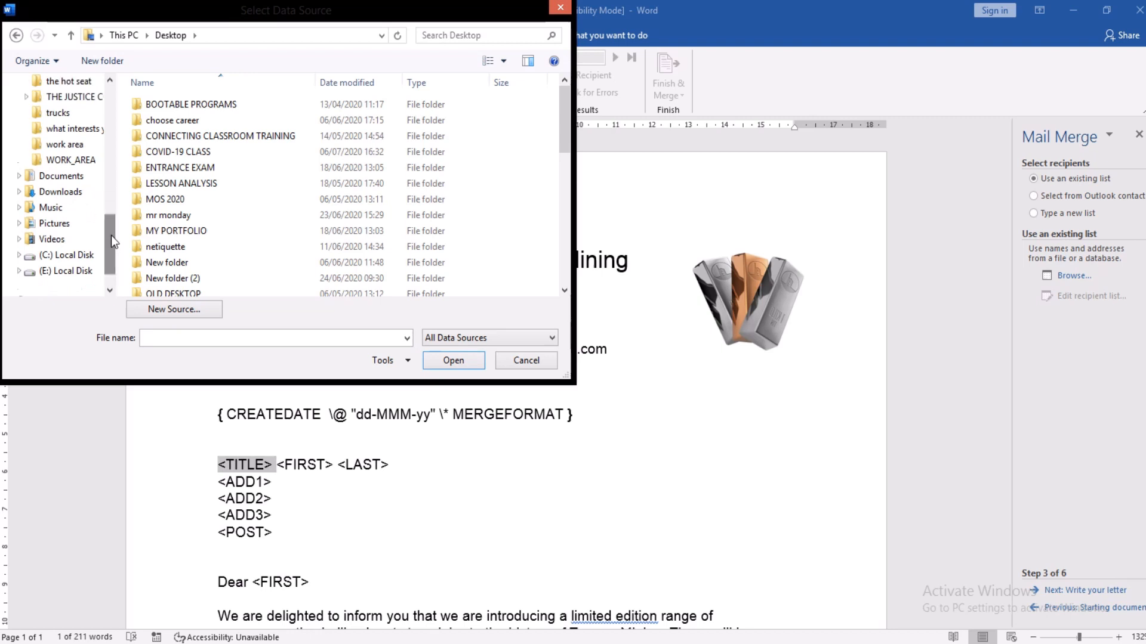
click(72, 160)
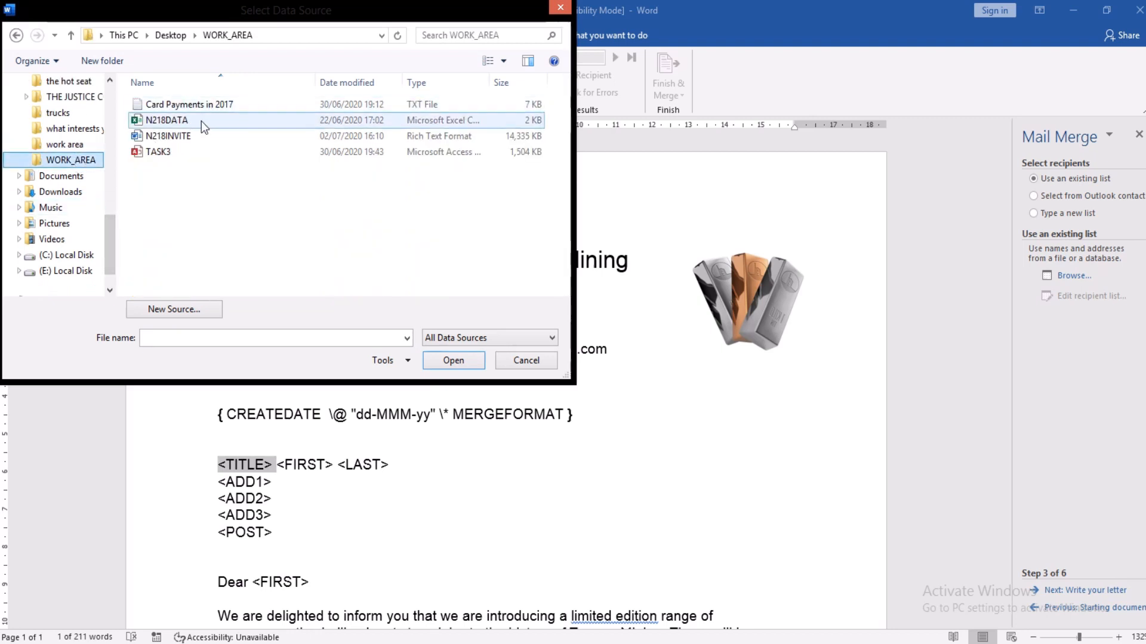
click(154, 125)
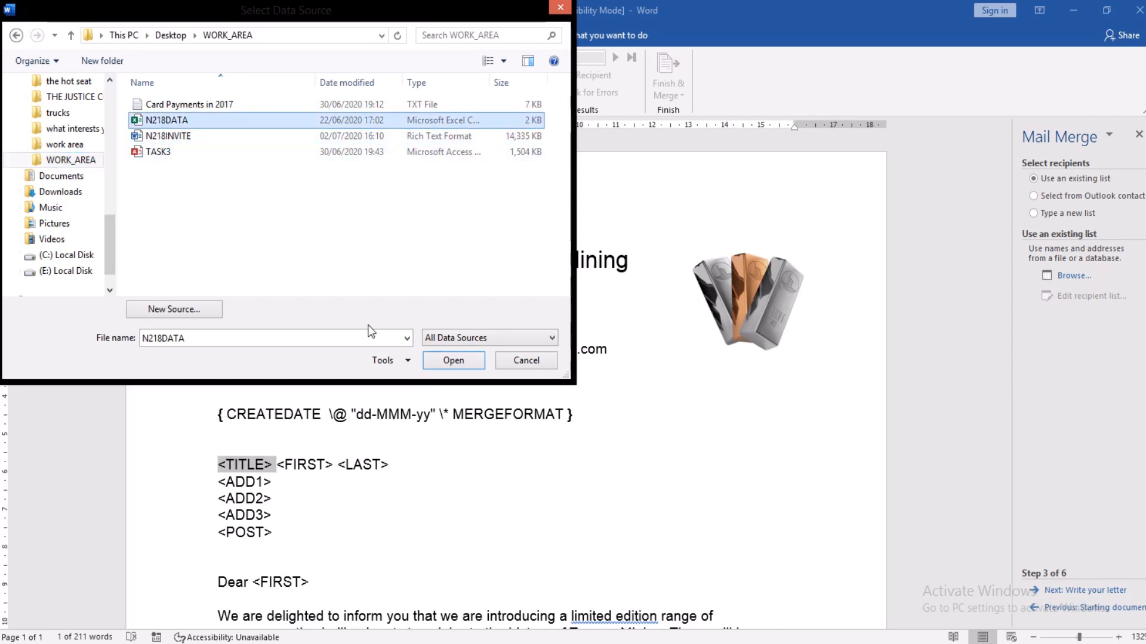
click(446, 363)
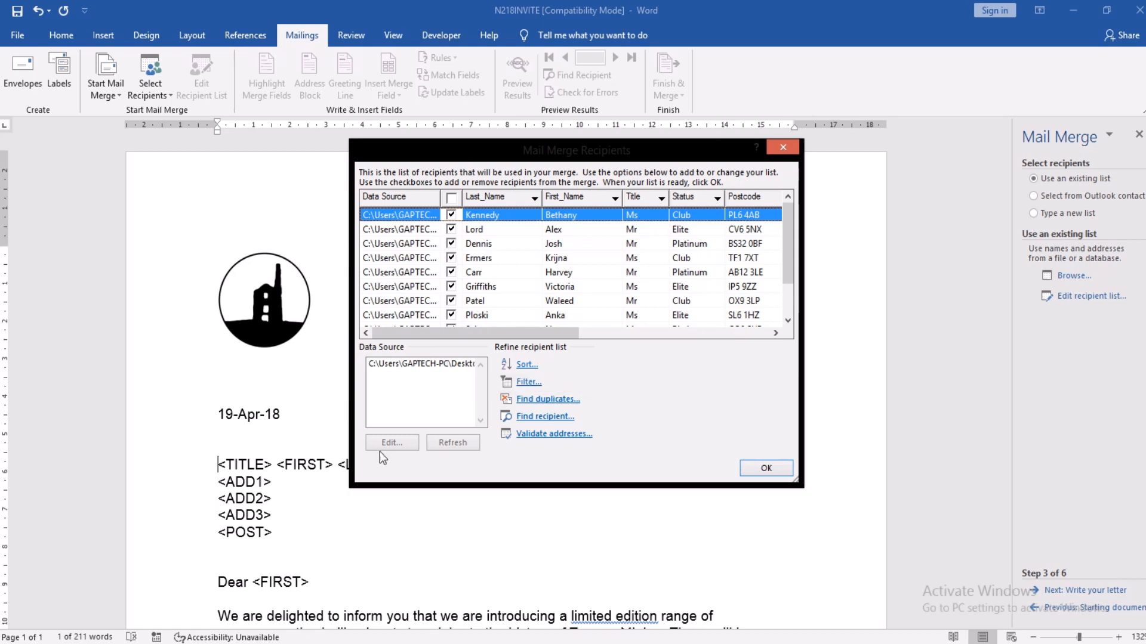
Step: Enlarge the recipient list to review Status, Reward and Bonus columns, then accept it
drag(352, 486, 123, 520)
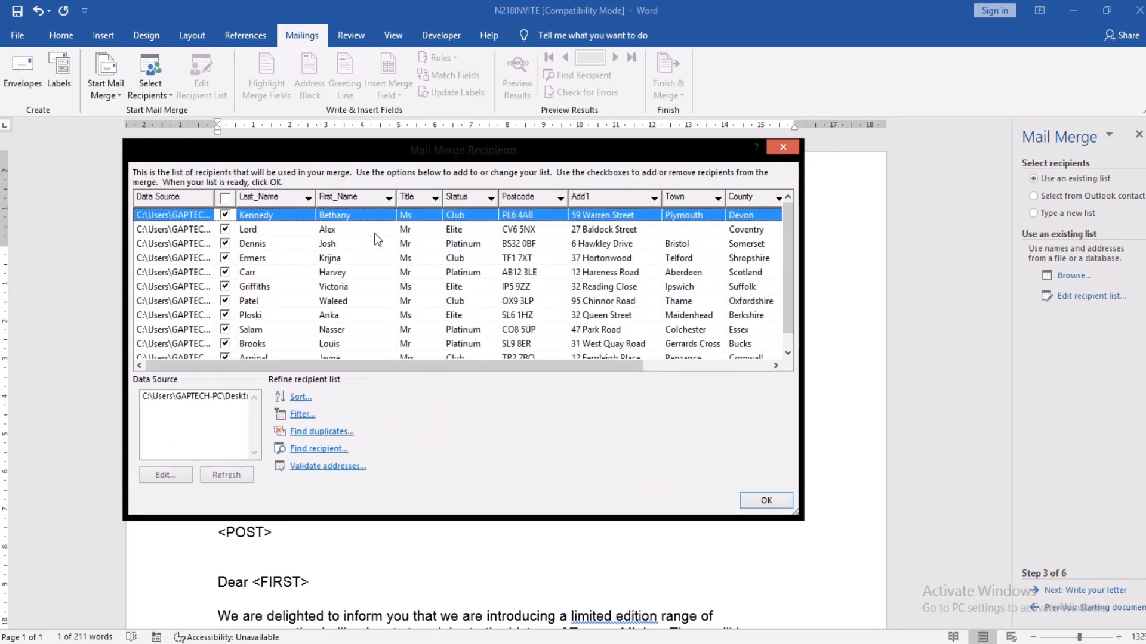
drag(789, 242, 794, 192)
click(776, 365)
drag(775, 365, 775, 366)
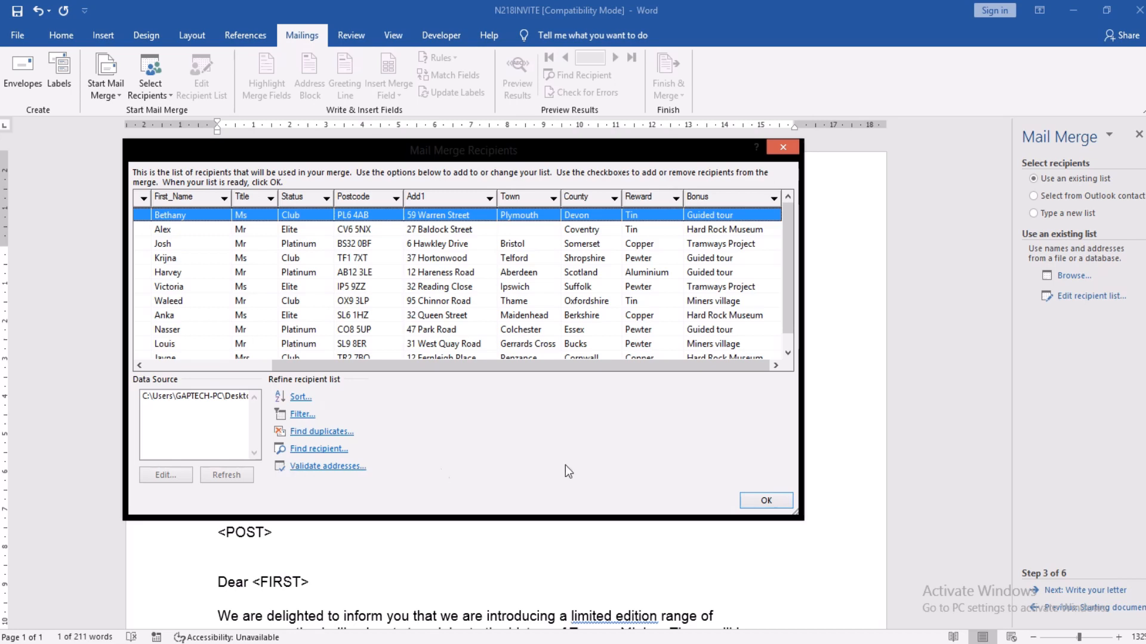
click(766, 501)
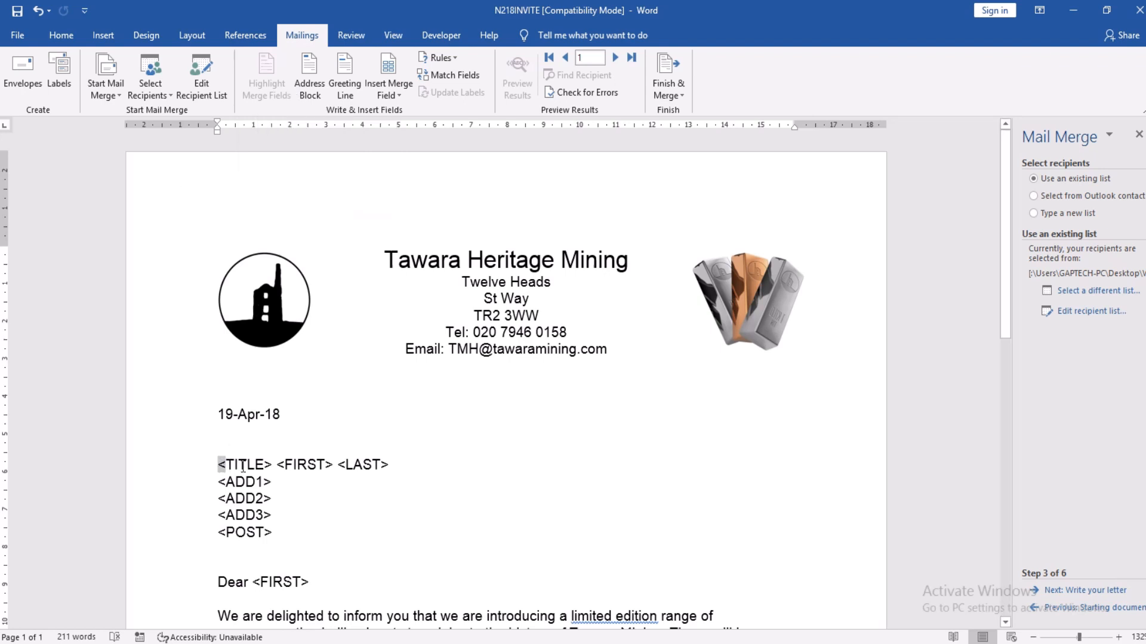
Step: Replace <TITLE>, <FIRST> and <LAST> with the Title, First_Name and Last_Name merge fields
drag(218, 464, 268, 464)
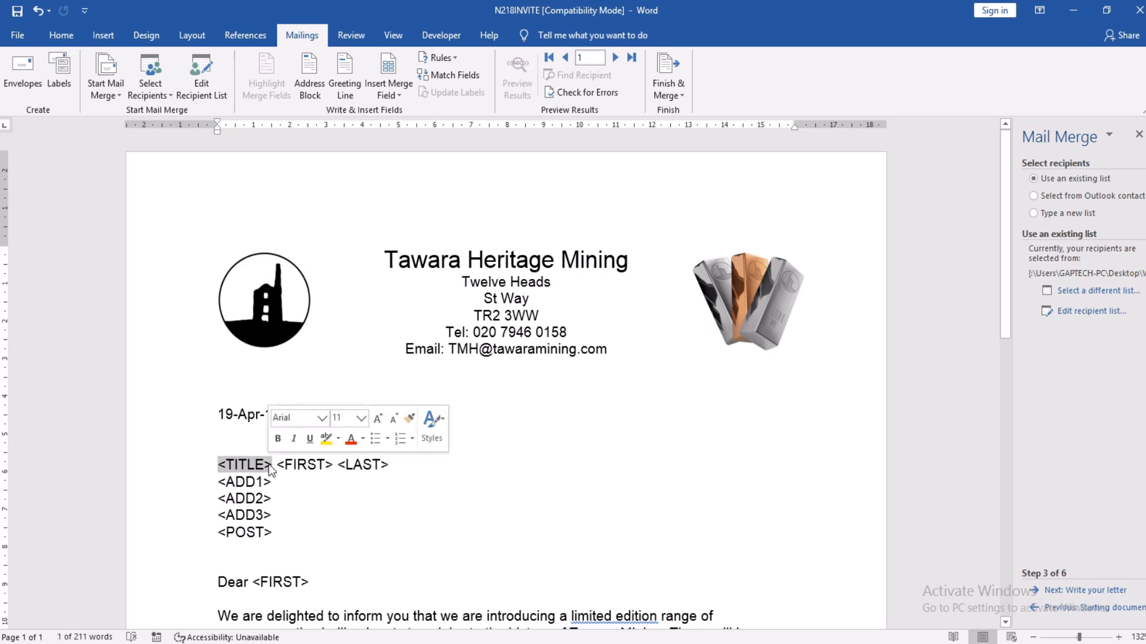
click(403, 95)
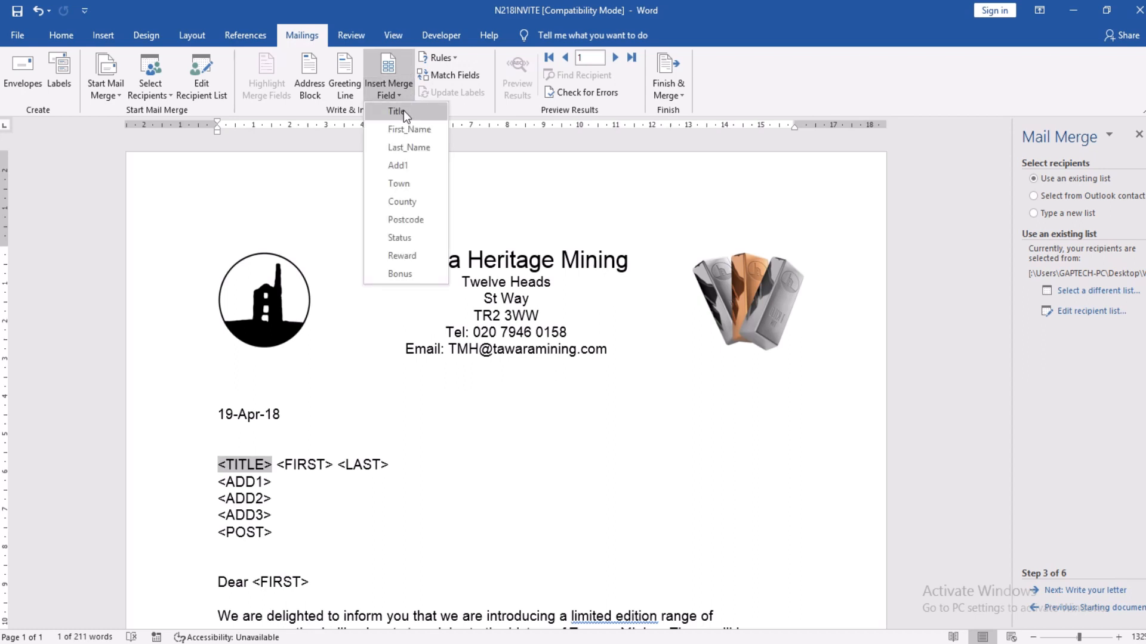
click(404, 110)
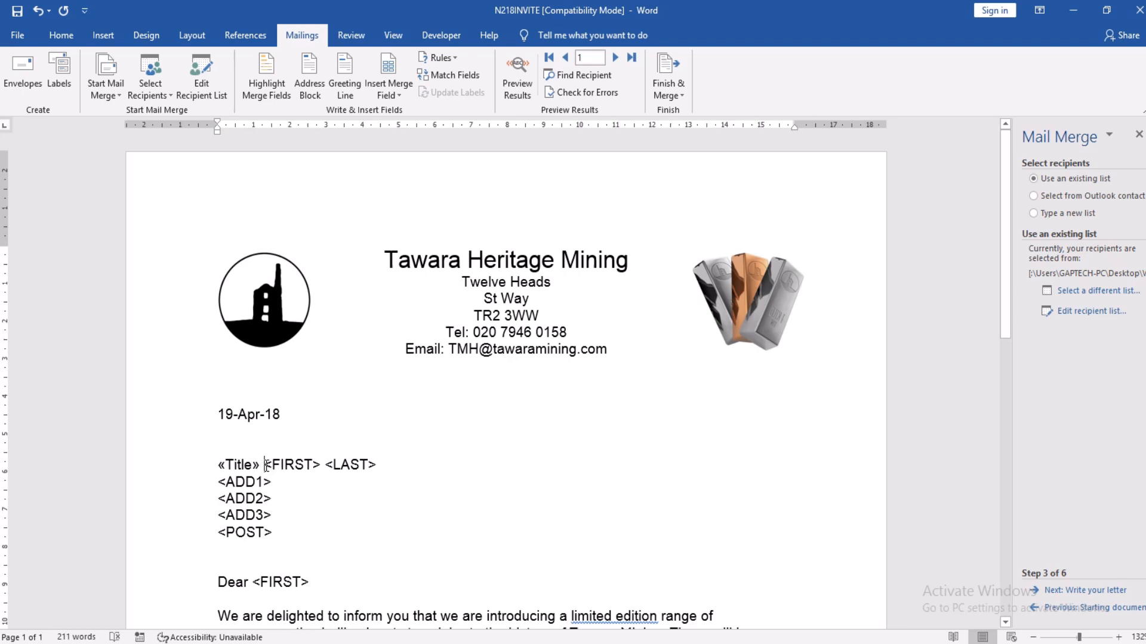
drag(266, 466, 311, 464)
drag(317, 464, 322, 465)
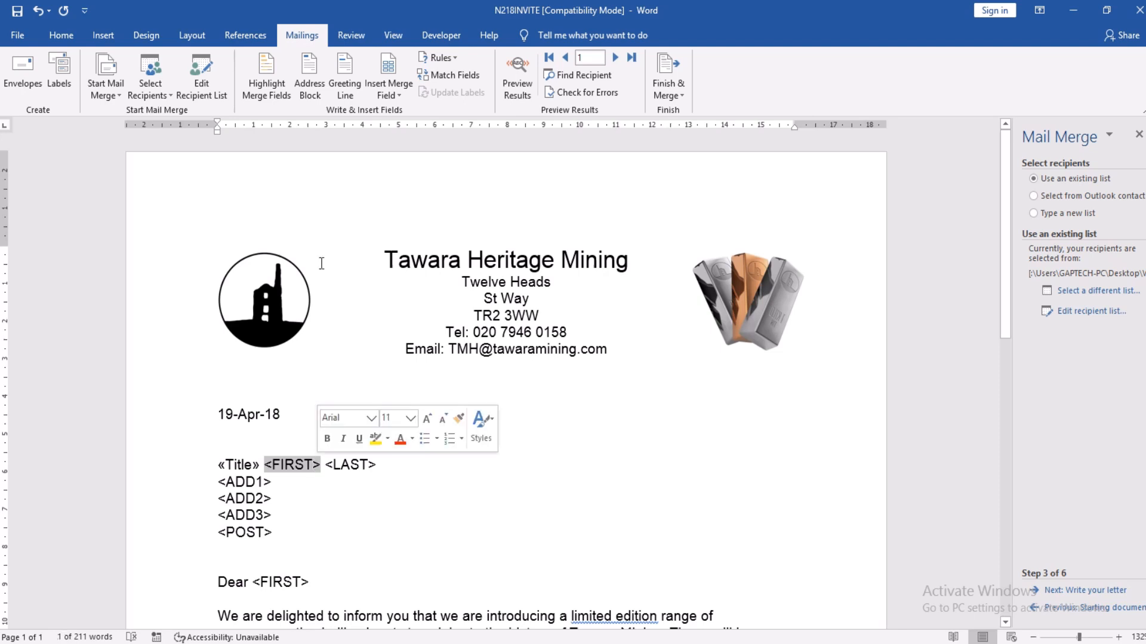
click(389, 95)
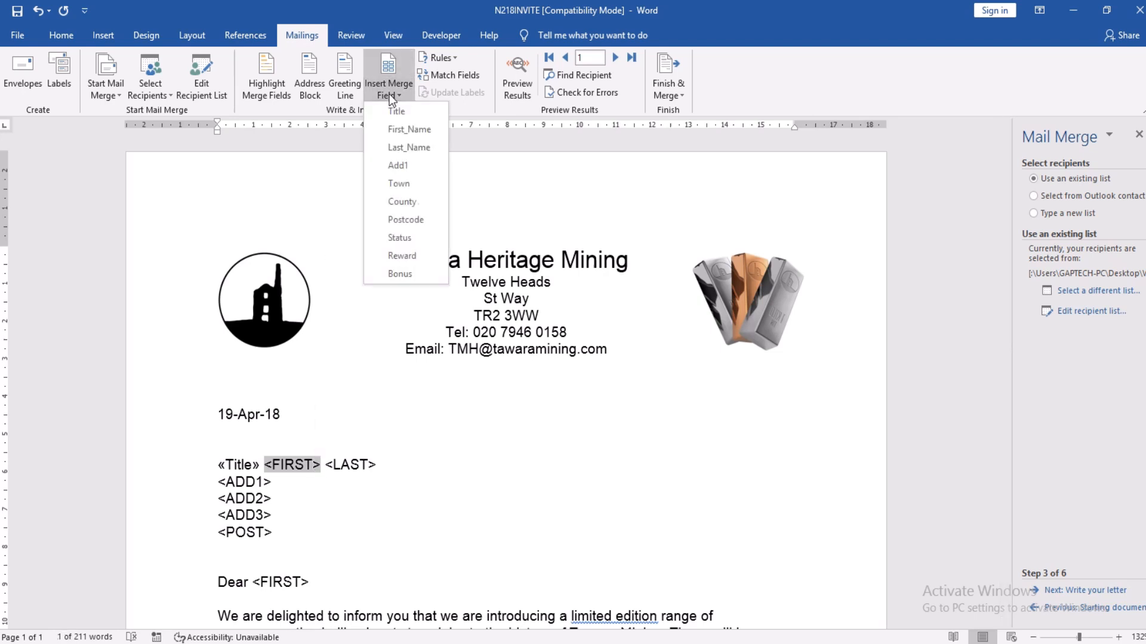
click(399, 128)
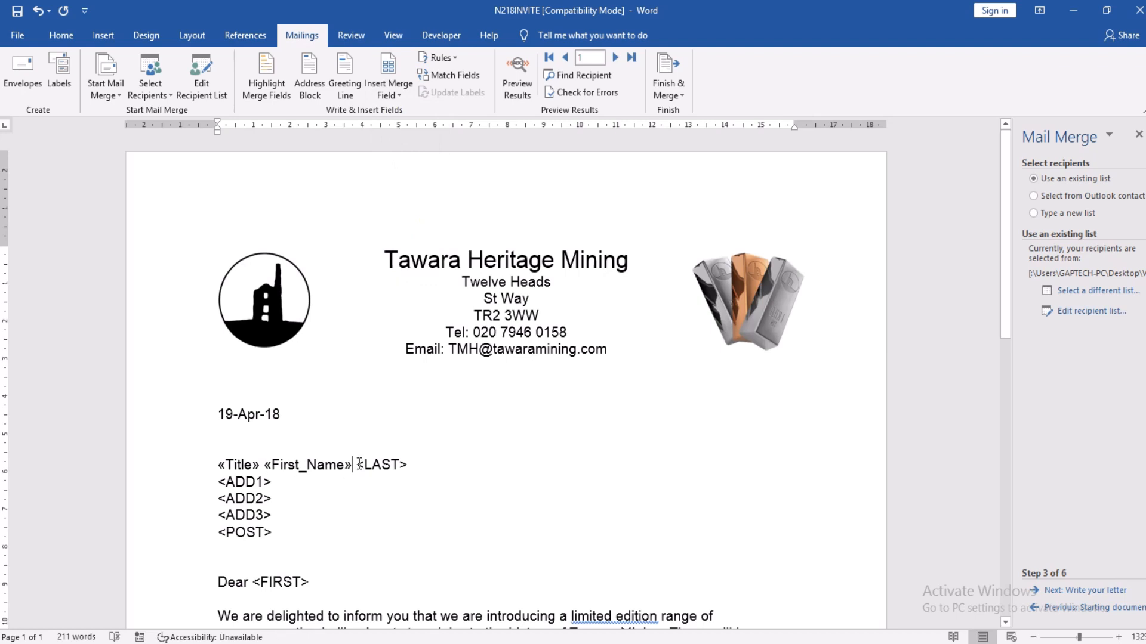
drag(359, 464, 407, 467)
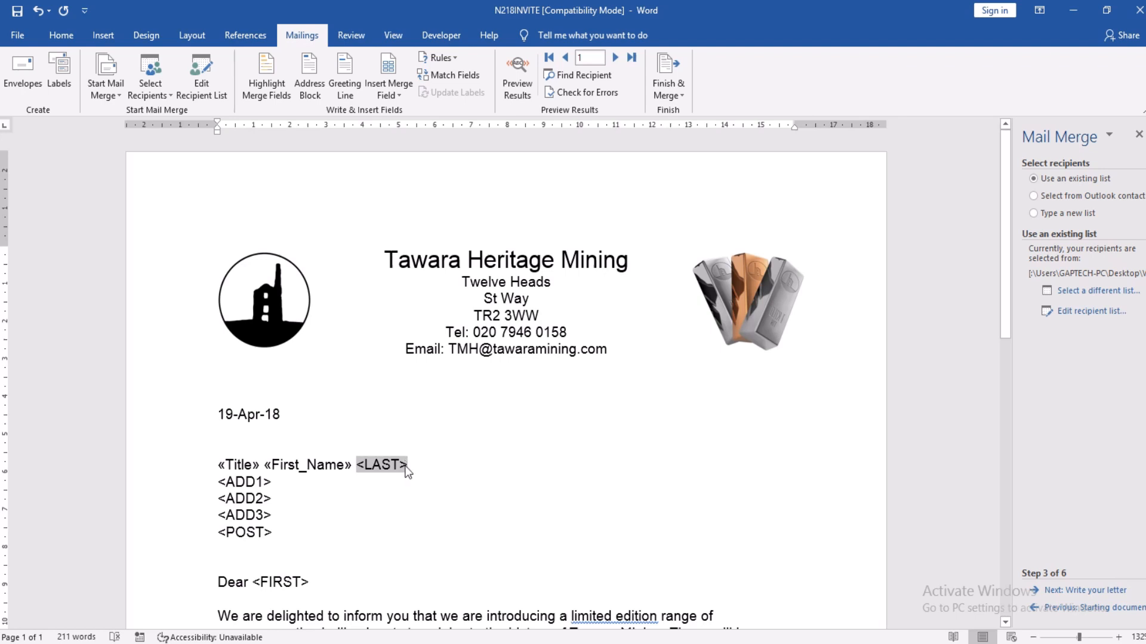
click(391, 96)
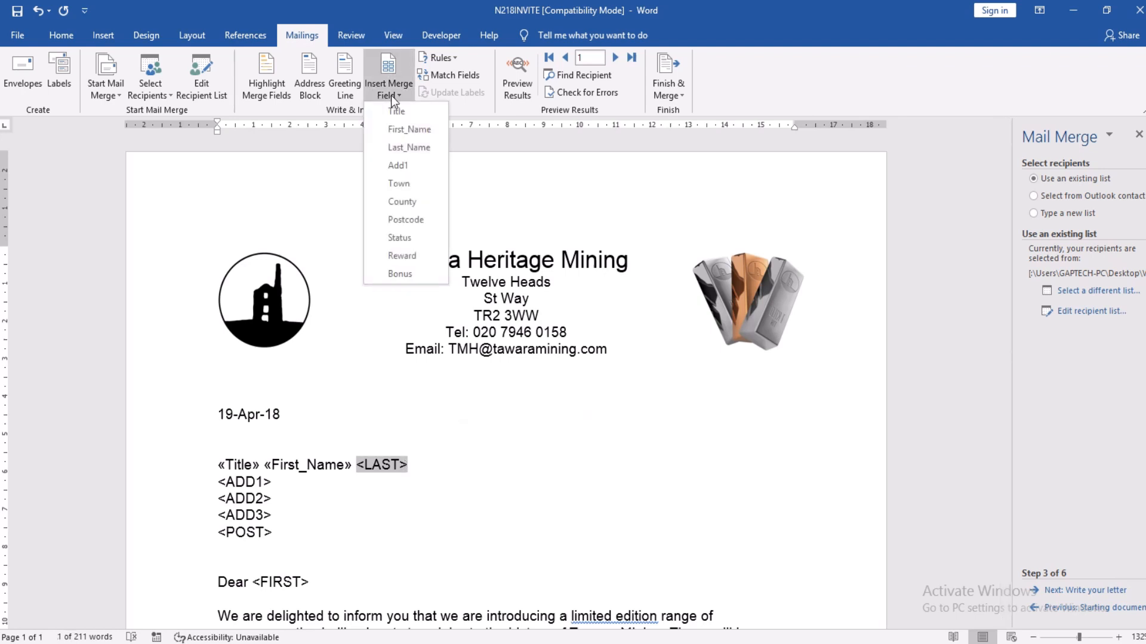
click(409, 148)
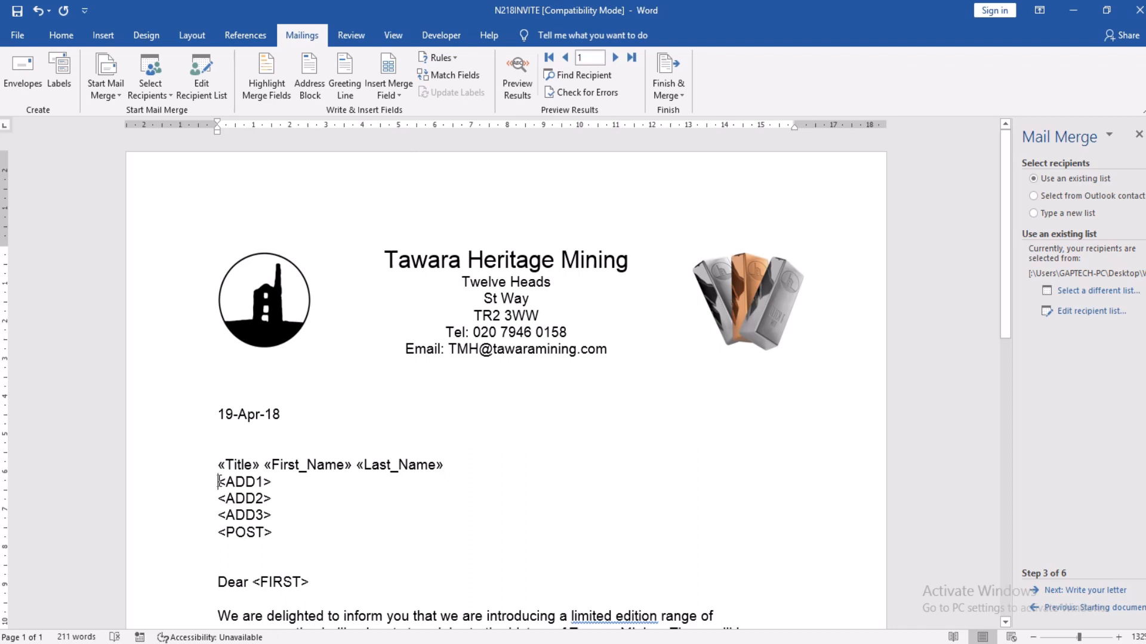
Step: Replace <ADD1> and <ADD2> with the Add1 and Town merge fields
key(shift+Right)
key(shift+Right)
key(shift+Right)
key(shift+Right)
key(shift+Right)
key(shift+Right)
key(shift+Right)
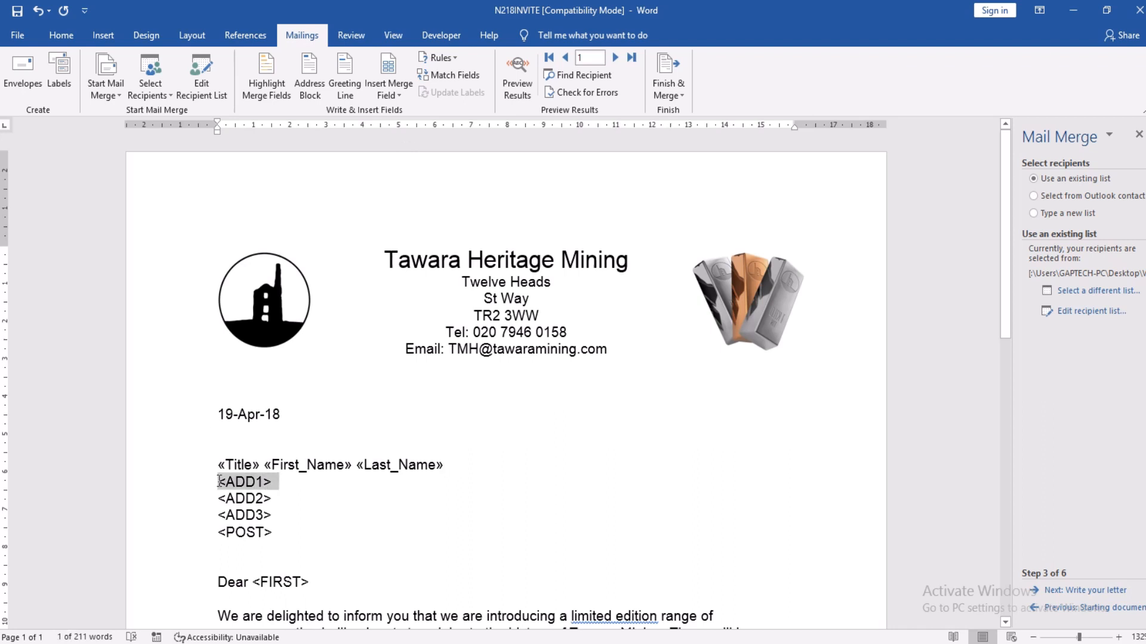
key(shift+Left)
click(388, 93)
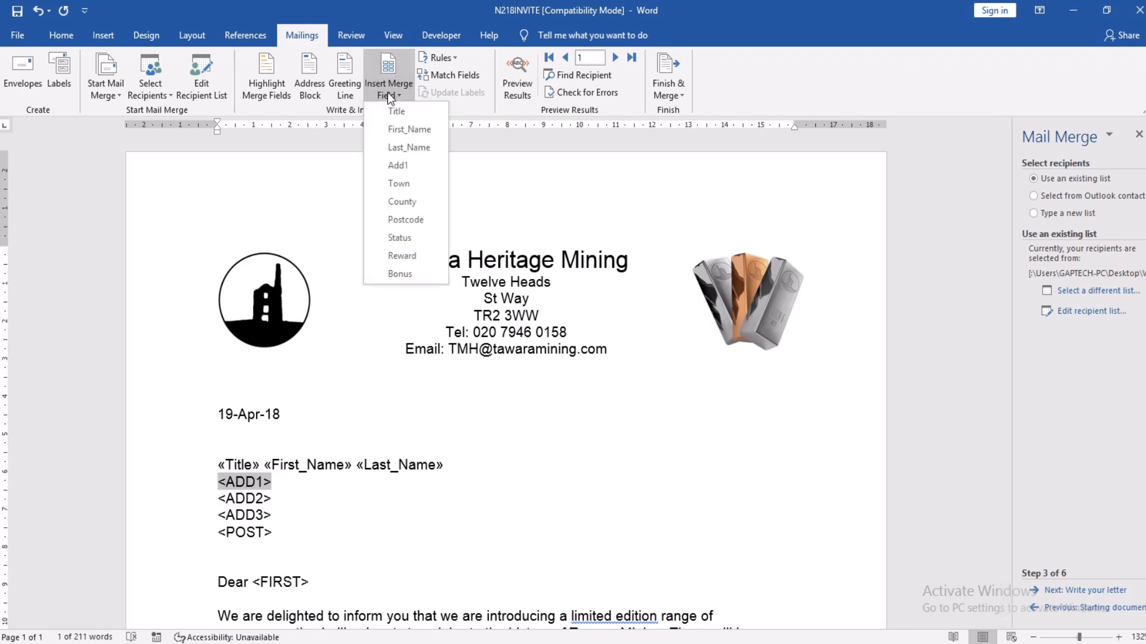
click(400, 164)
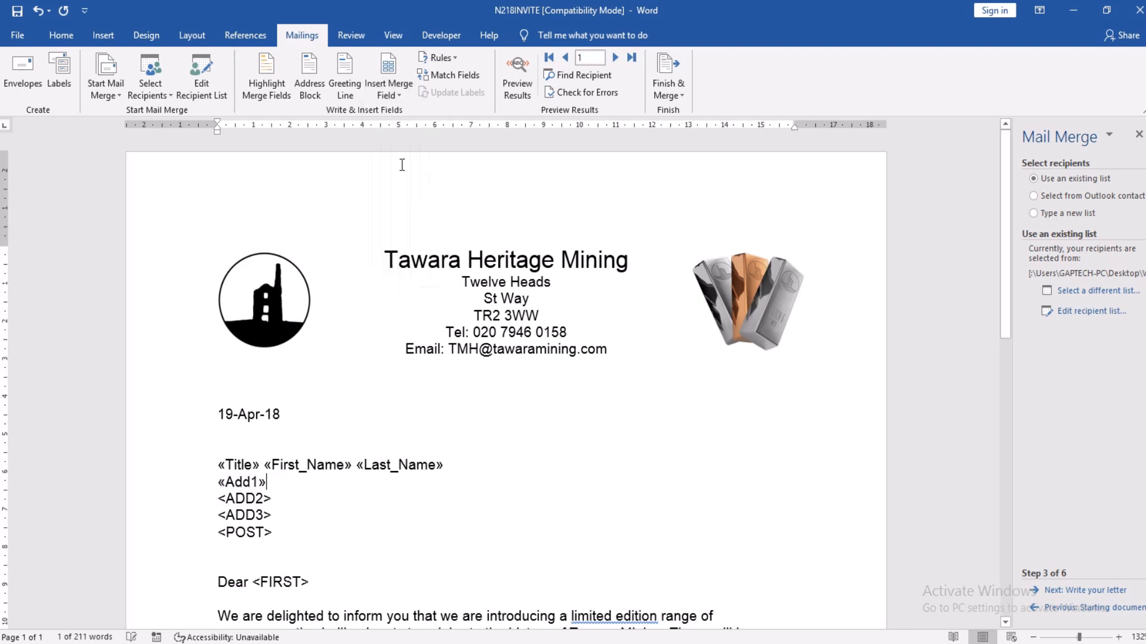
click(219, 498)
key(shift+Right)
key(shift+Right)
key(shift+Right)
key(shift+Right)
key(shift+Right)
key(shift+Right)
key(shift+Right)
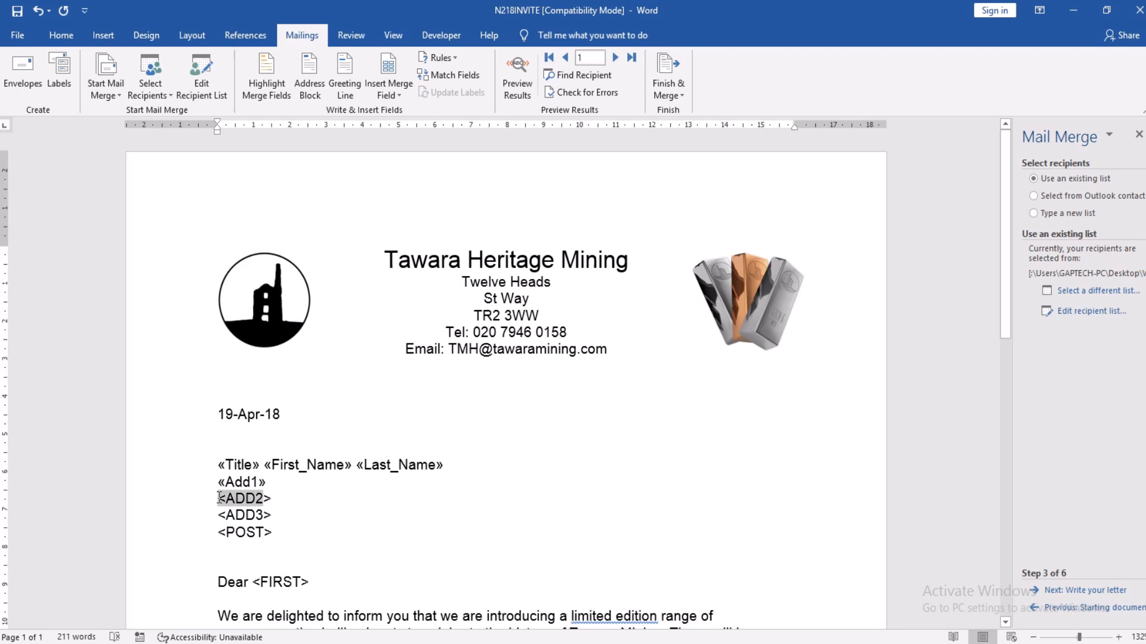
key(shift+Left)
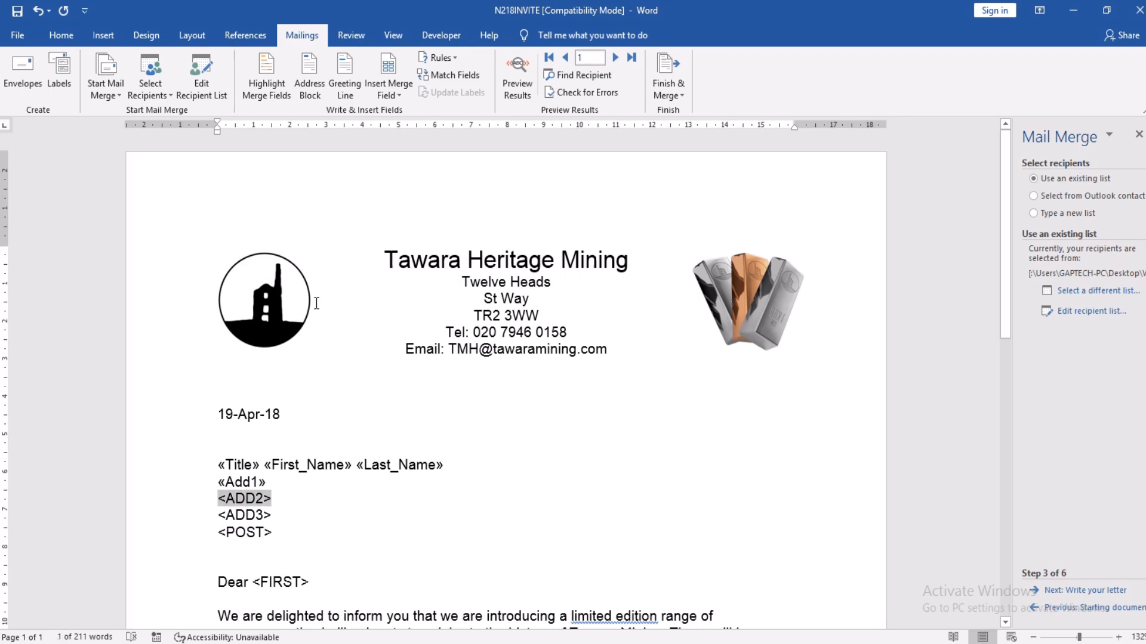
click(392, 97)
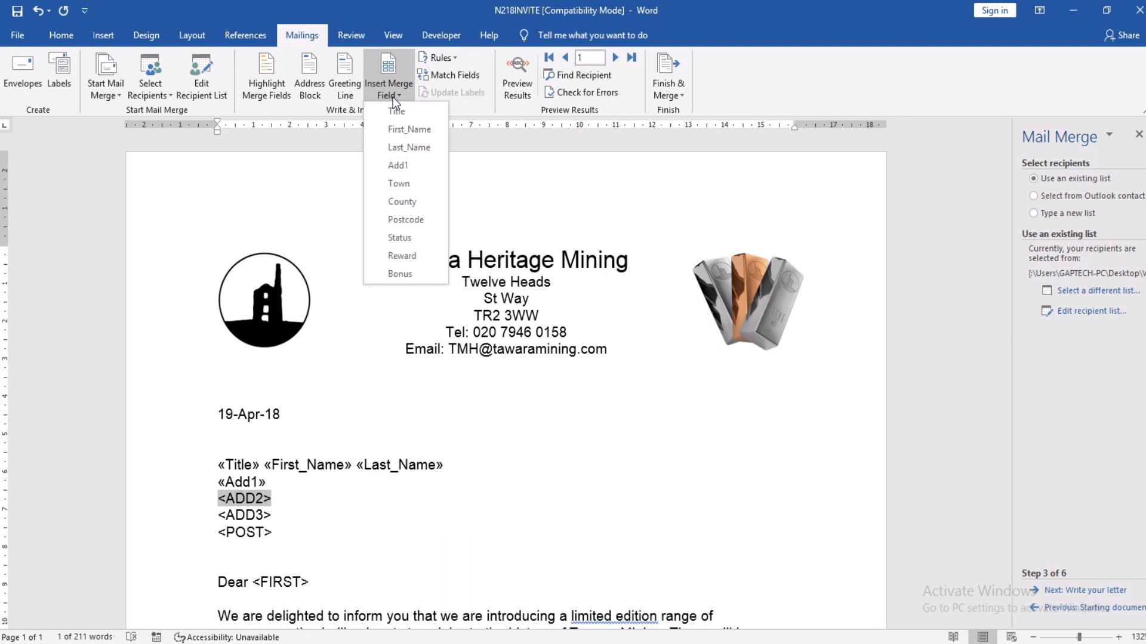
click(396, 183)
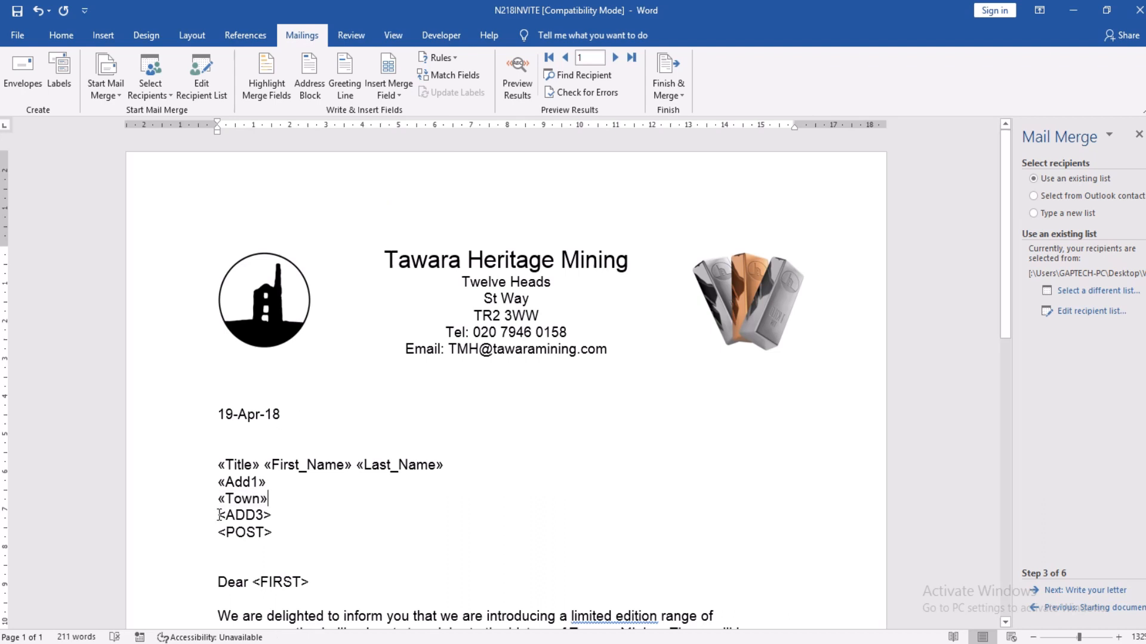
Step: Replace <ADD3> and <POST> with the County and Postcode merge fields
key(shift+Right)
key(shift+Right)
key(shift+Right)
key(shift+Right)
key(shift+Right)
key(shift+Right)
key(shift+Right)
key(shift+Left)
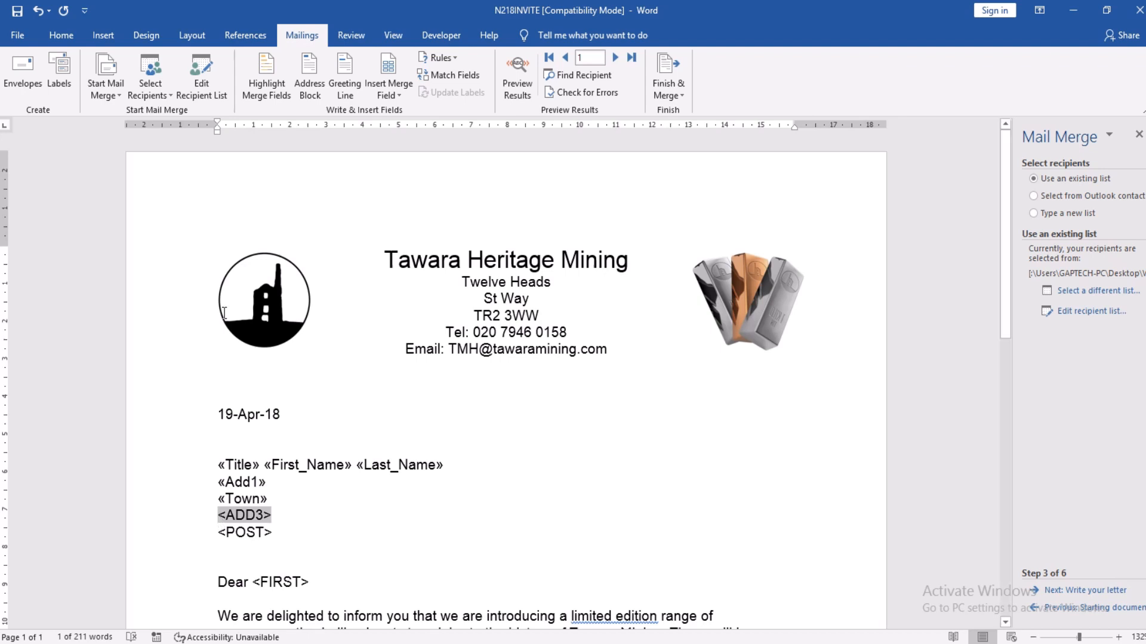
click(399, 88)
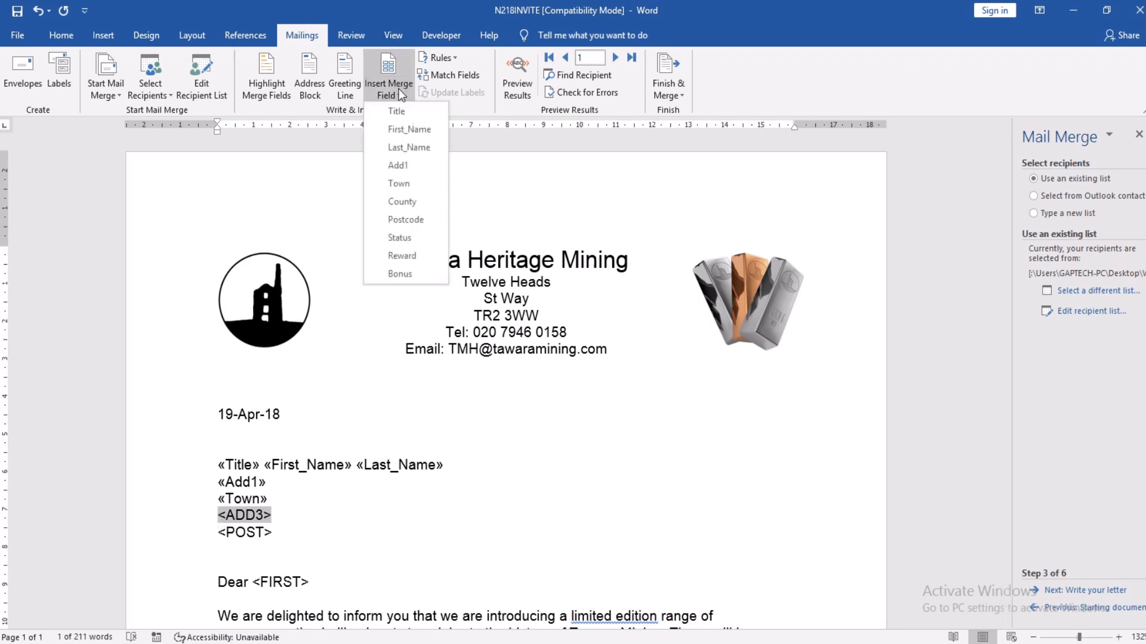
click(394, 199)
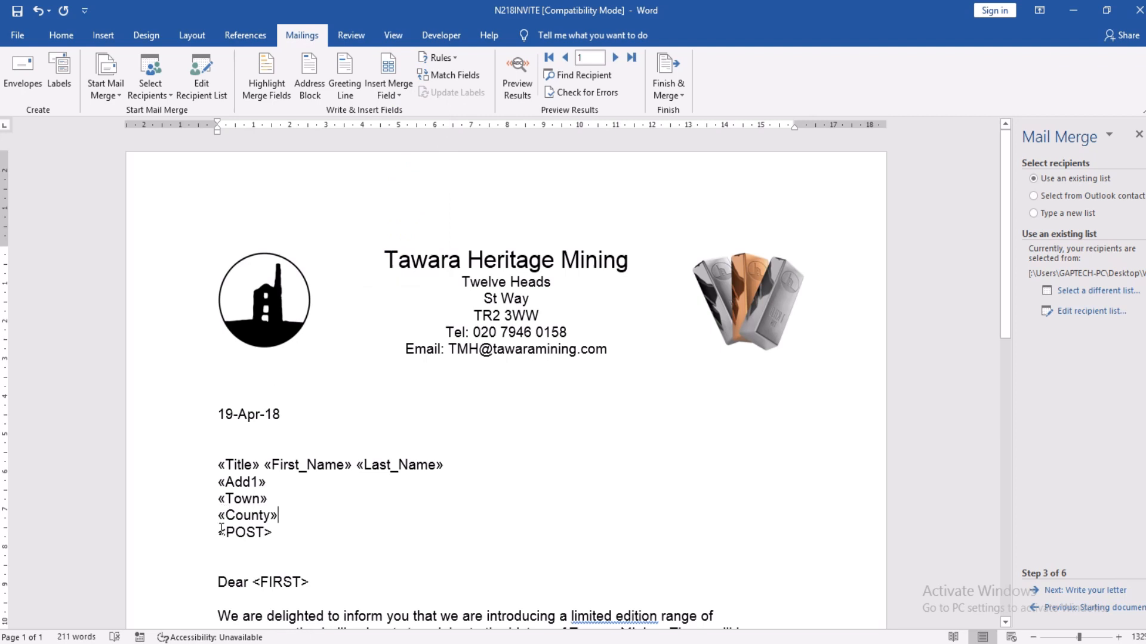
key(shift+Right)
key(shift+Right)
key(shift+Right)
key(shift+Right)
key(shift+Right)
key(shift+Right)
key(shift+Right)
key(shift+Left)
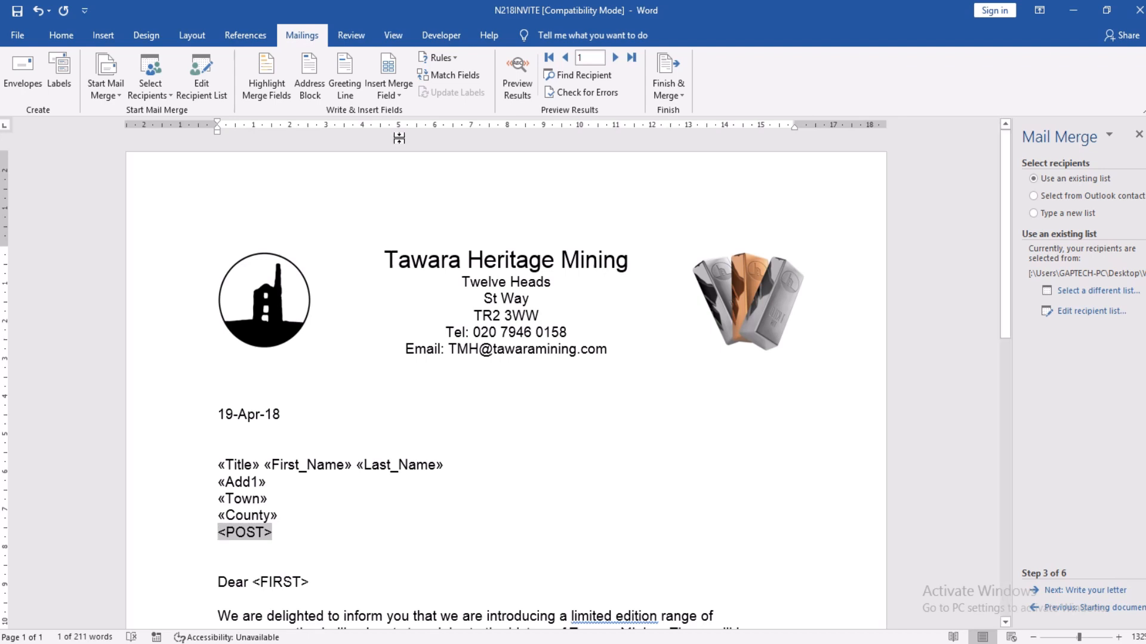
click(396, 95)
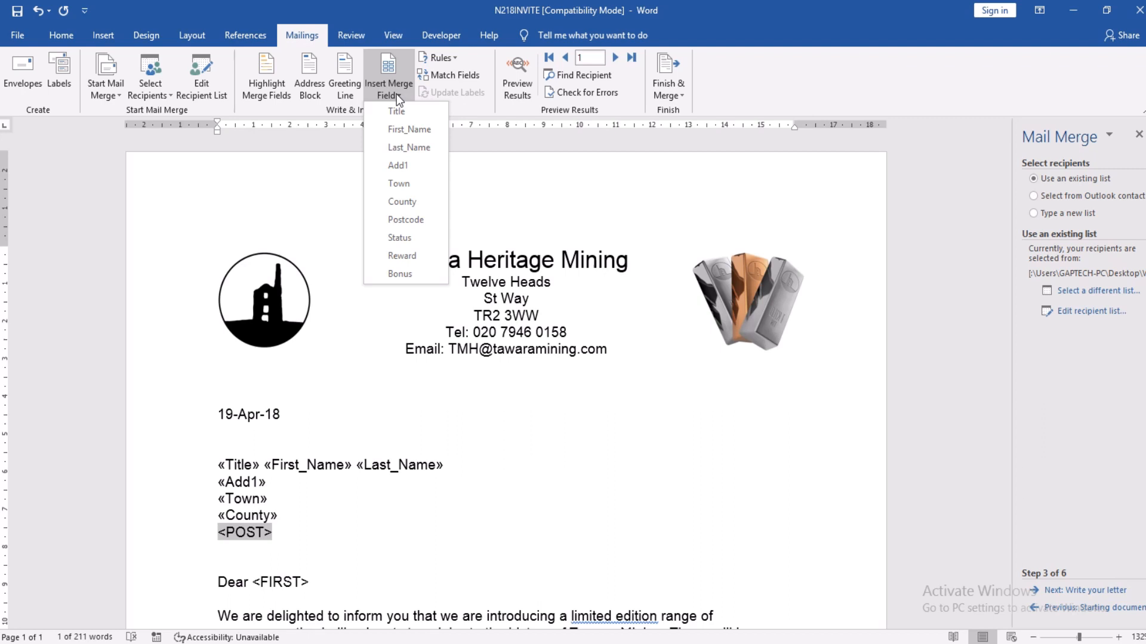
click(400, 220)
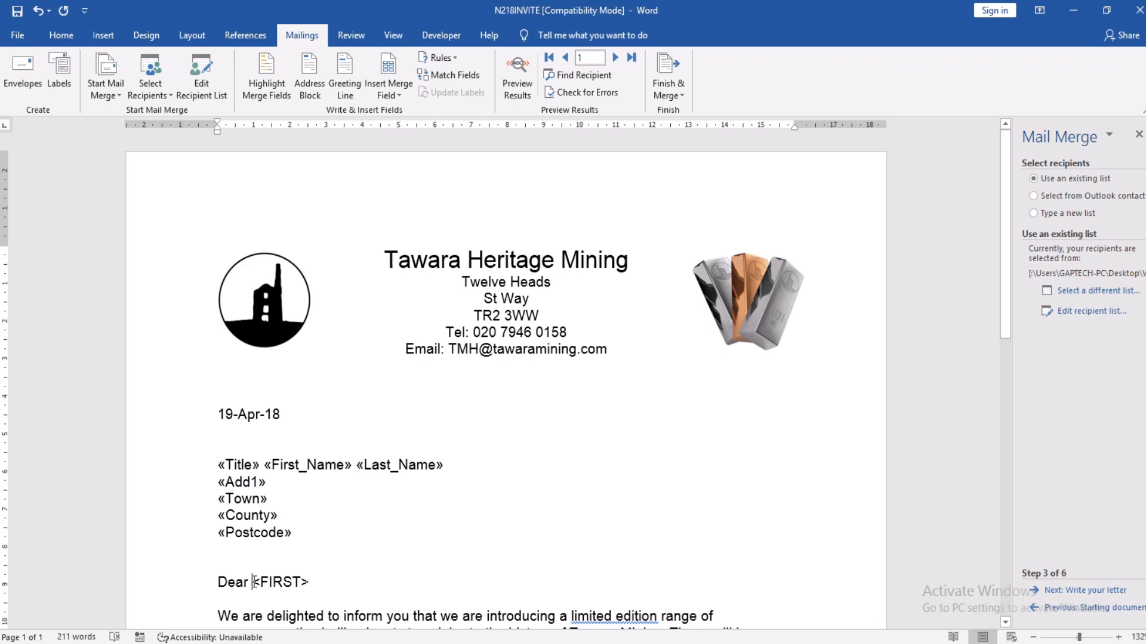
key(shift+Right)
key(shift+Right)
key(shift+Right)
key(shift+Right)
key(shift+Right)
key(shift+Right)
key(shift+Right)
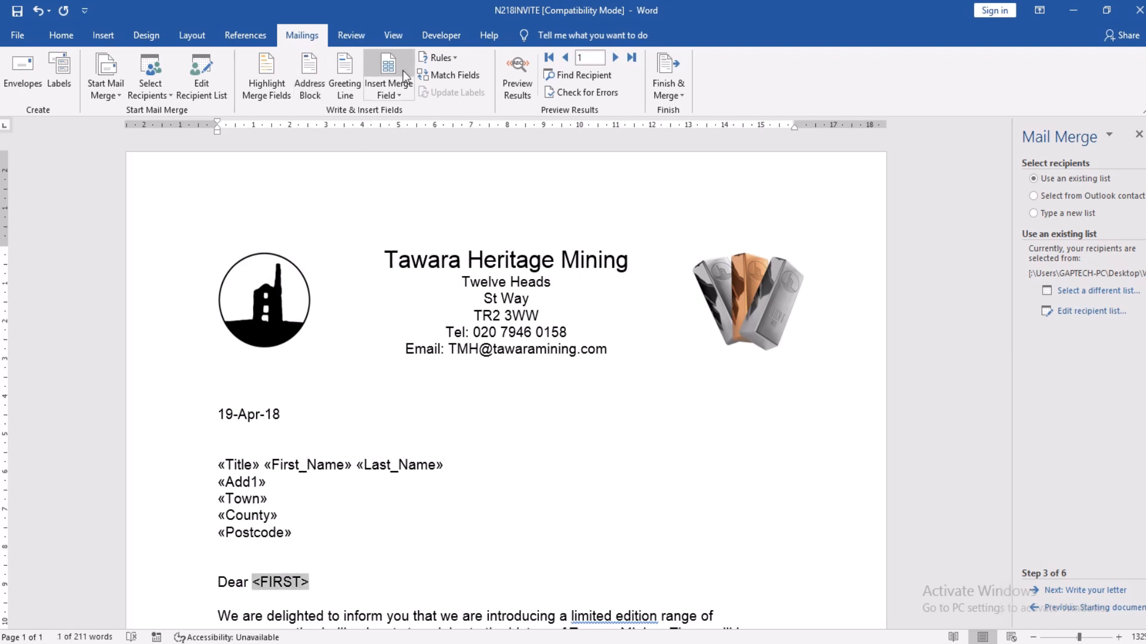
Step: Replace the <FIRST> and <STAT> placeholders with the First_Name and Status merge fields
click(403, 93)
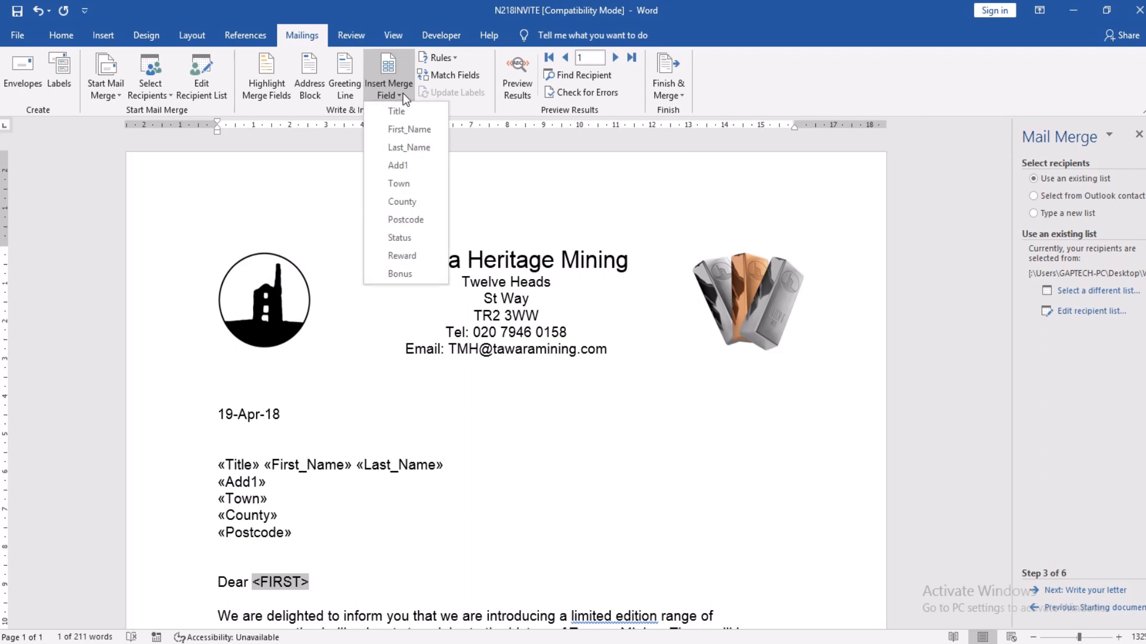
click(407, 126)
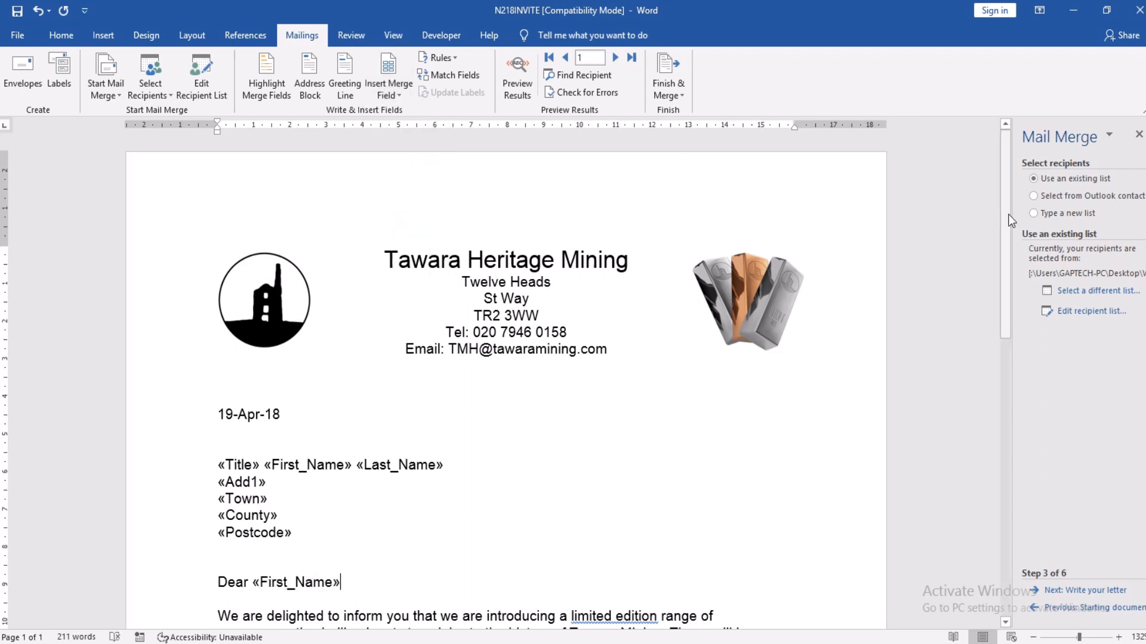
drag(1007, 214, 1022, 335)
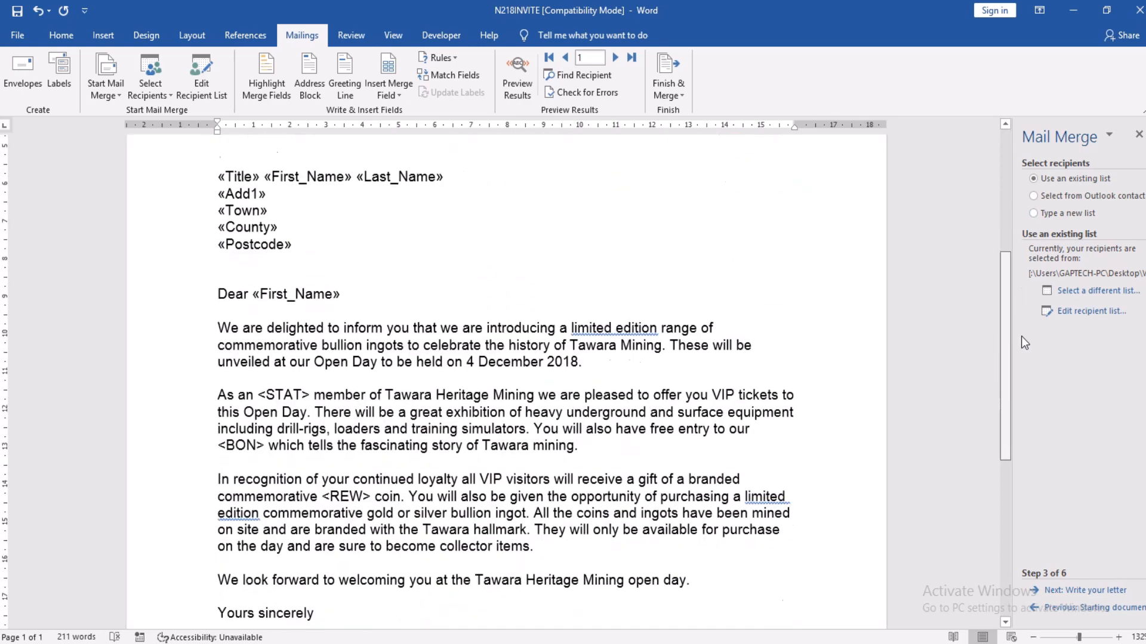
click(260, 396)
key(shift+Right)
key(shift+Right)
key(shift+Right)
key(shift+Right)
key(shift+Right)
key(shift+Right)
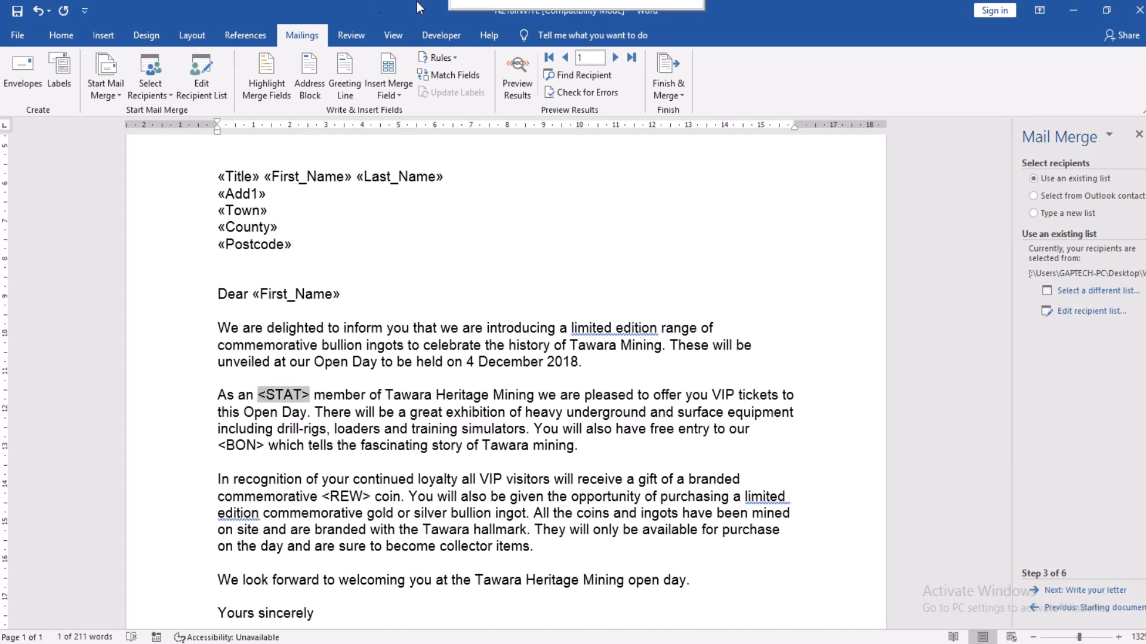
click(396, 93)
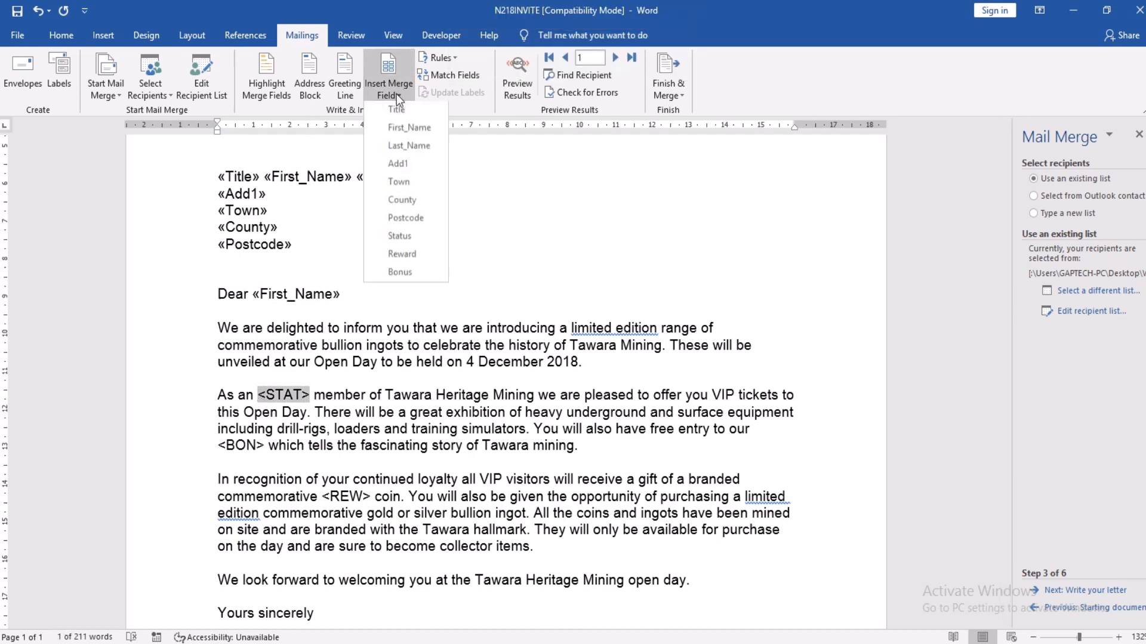
click(403, 238)
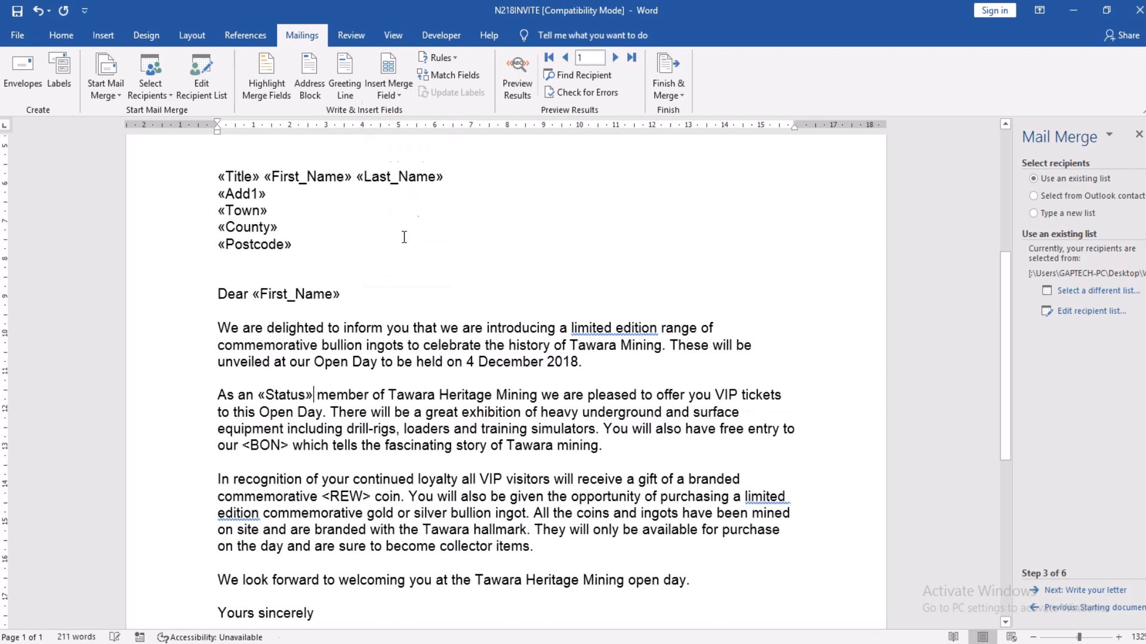
Step: Replace <BON> and <REW> with the Bonus and Reward fields, then restore down the Word window
click(244, 446)
drag(244, 447, 289, 446)
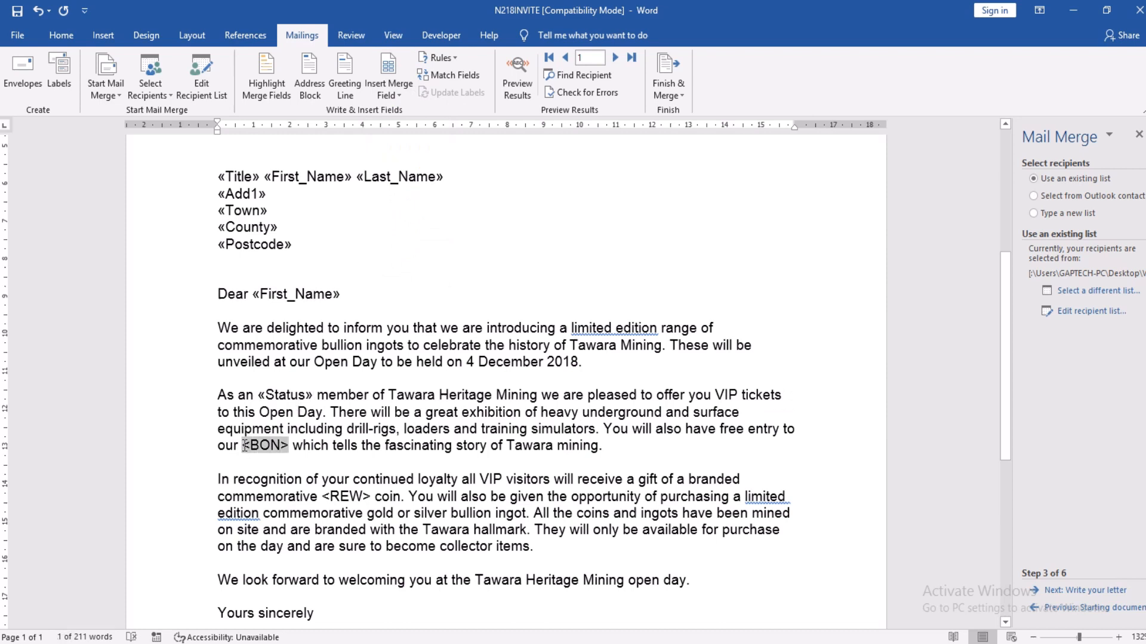
click(396, 96)
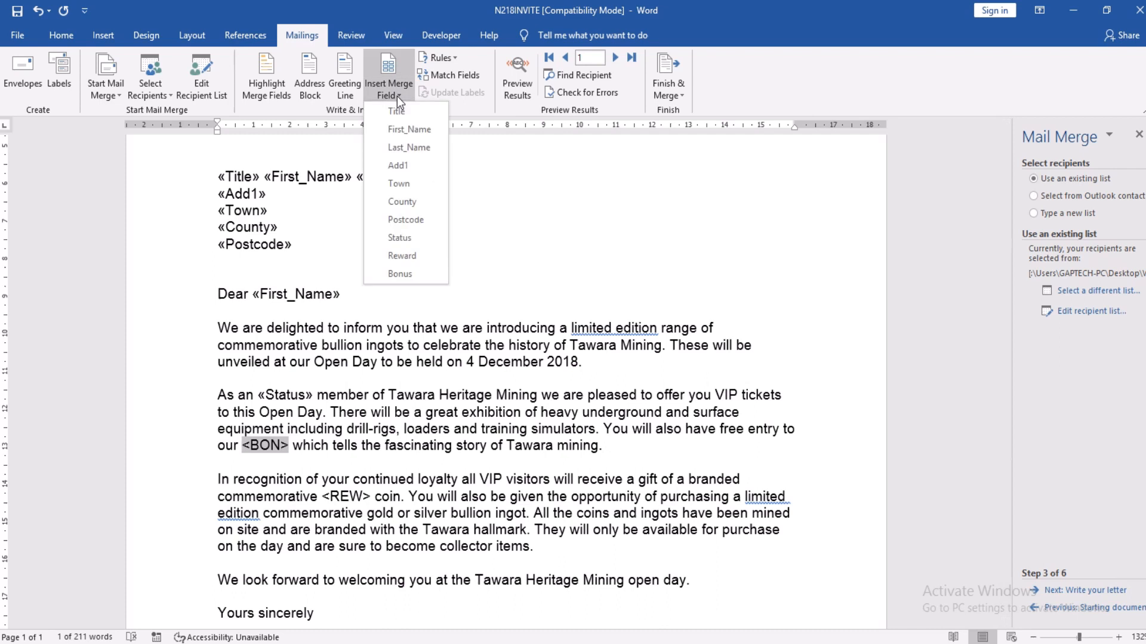
click(407, 273)
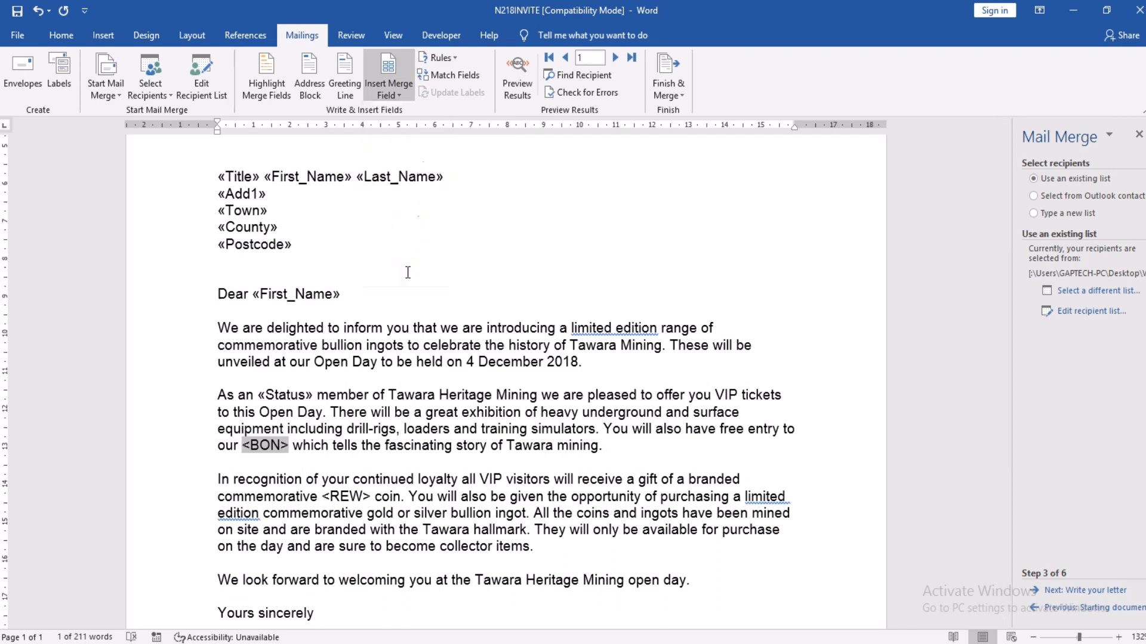
double_click(323, 497)
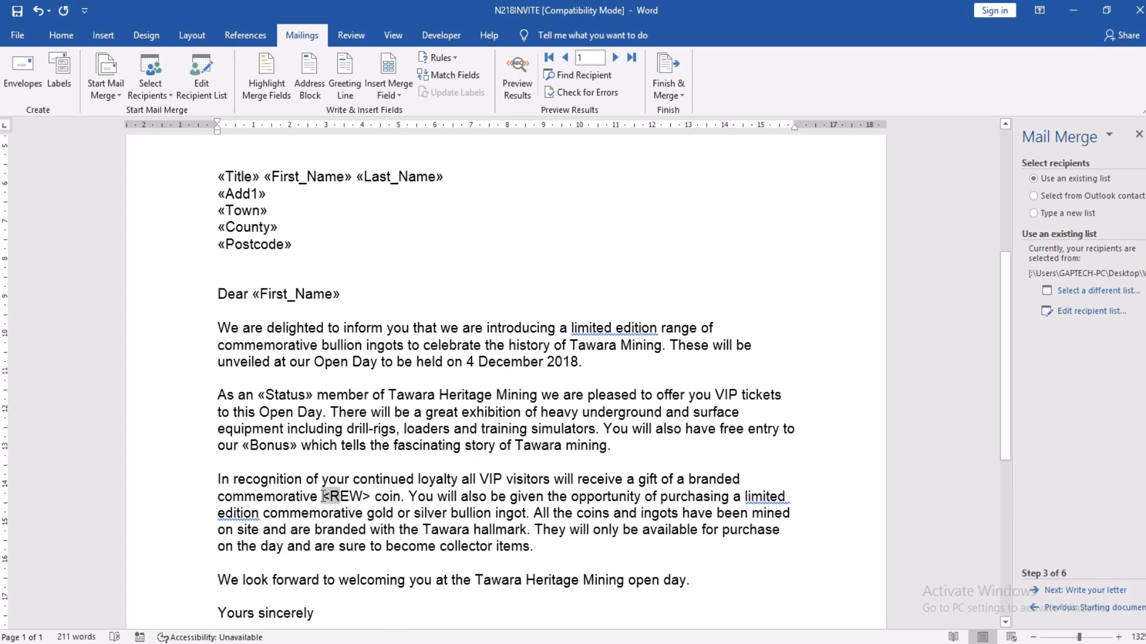
click(391, 88)
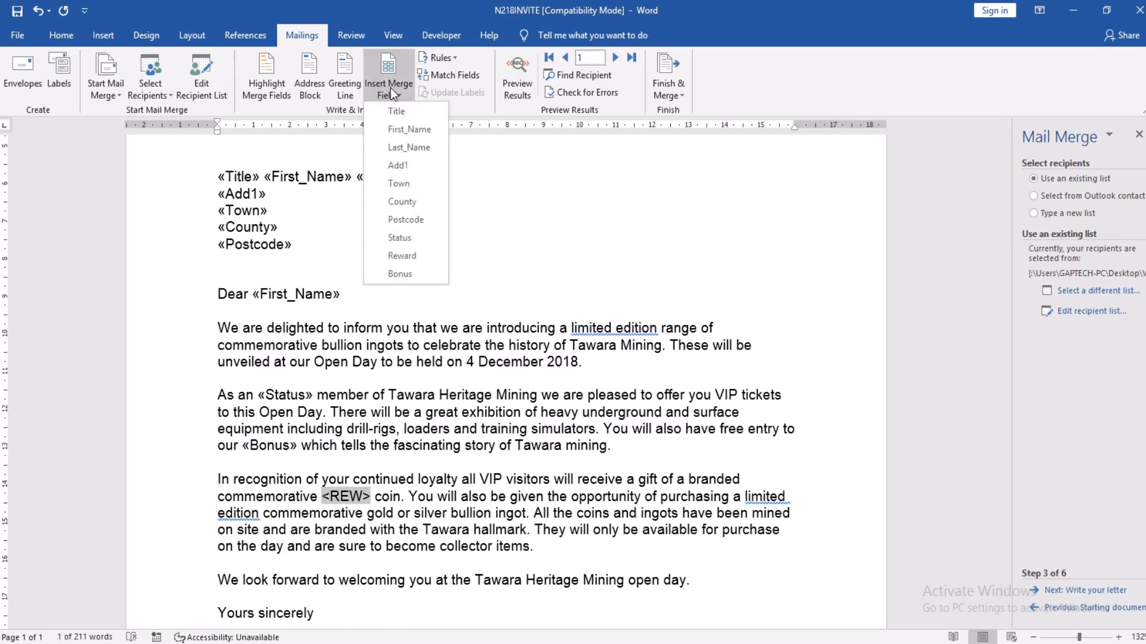
click(399, 256)
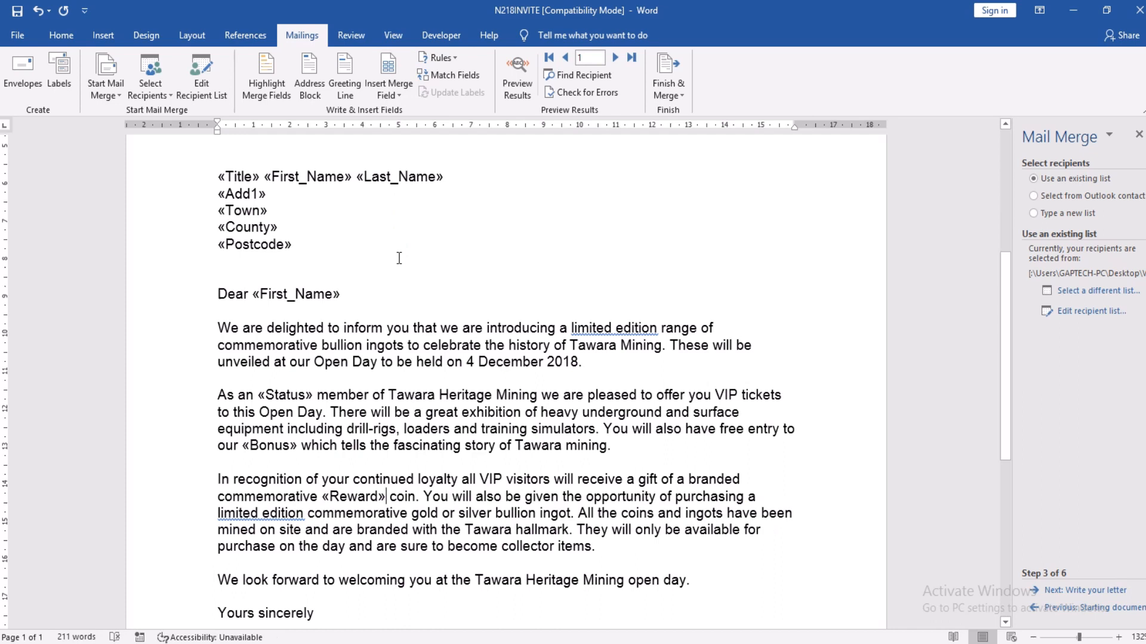
click(1116, 7)
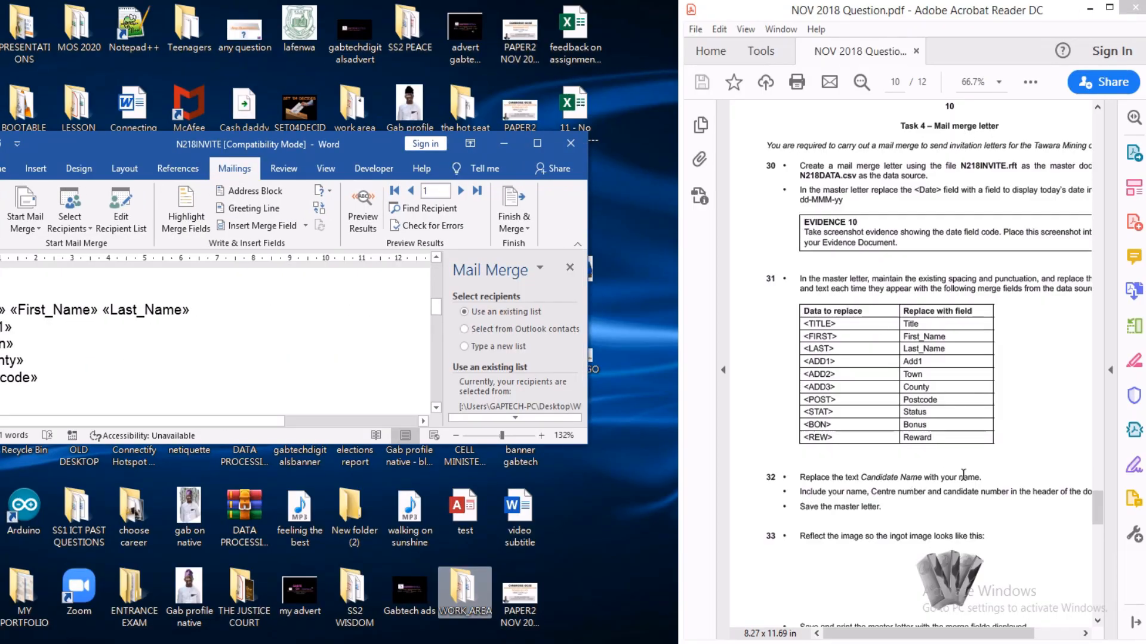
Step: Check the PDF's field replacement table, then maximize the Word letter again
click(537, 144)
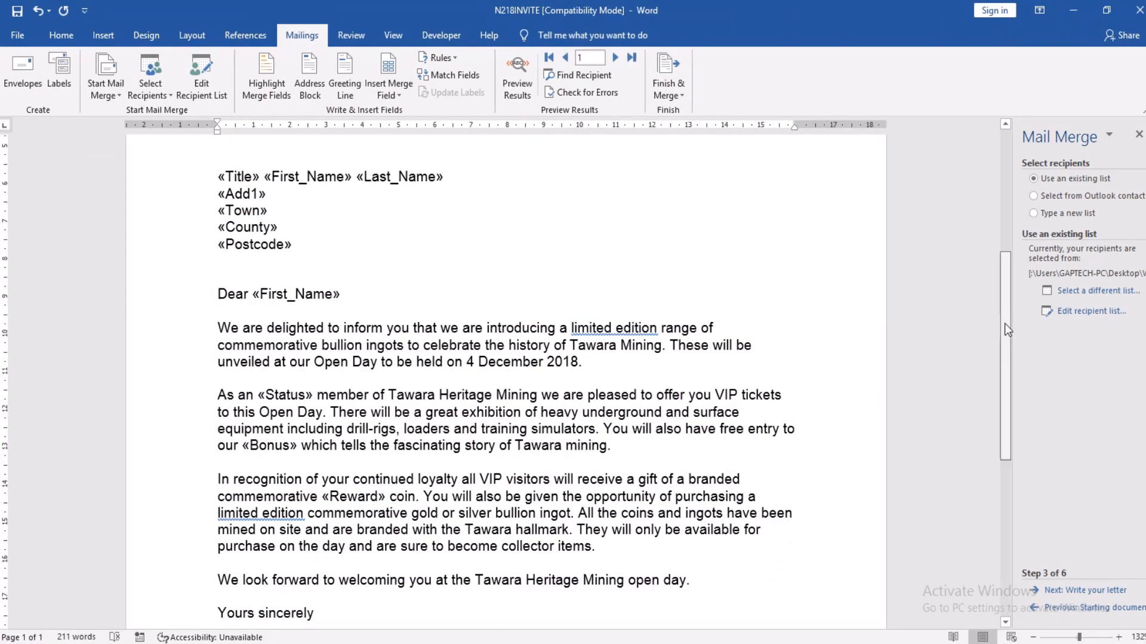
Step: Replace the Candidate Name signature line with the candidate's full name
drag(1004, 324, 1005, 394)
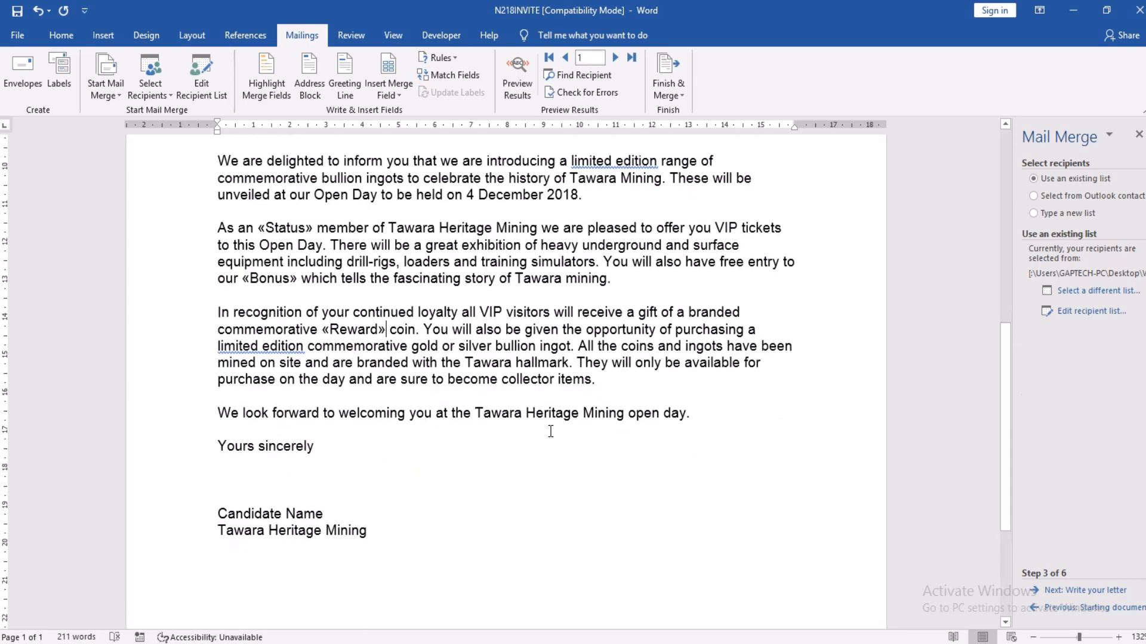
click(217, 513)
key(shift+Right)
key(shift+Right)
key(shift+Right)
key(shift+Right)
key(shift+Right)
key(shift+Right)
key(shift+Right)
key(shift+Right)
key(shift+Right)
key(shift+Right)
key(shift+Right)
key(shift+Right)
key(shift+Right)
key(shift+Right)
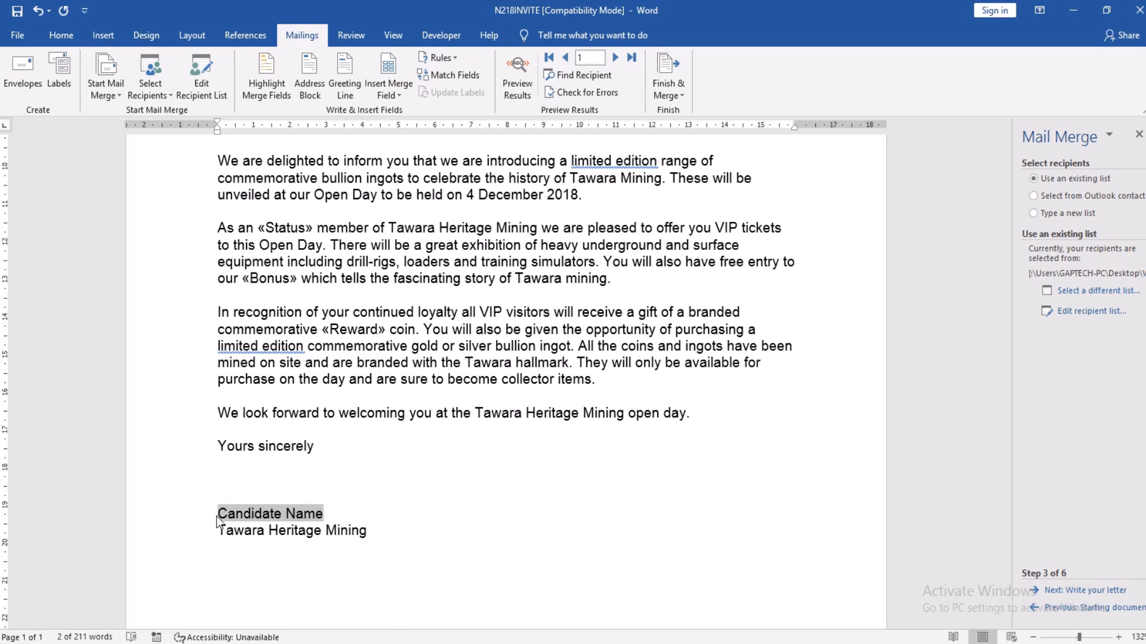
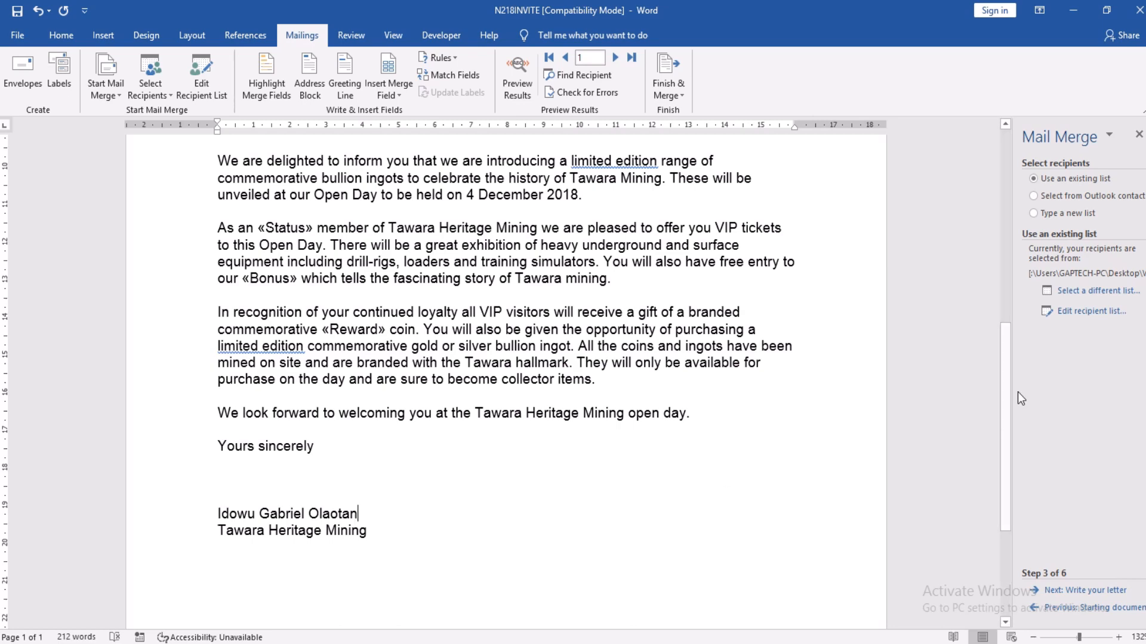
drag(1005, 393, 974, 152)
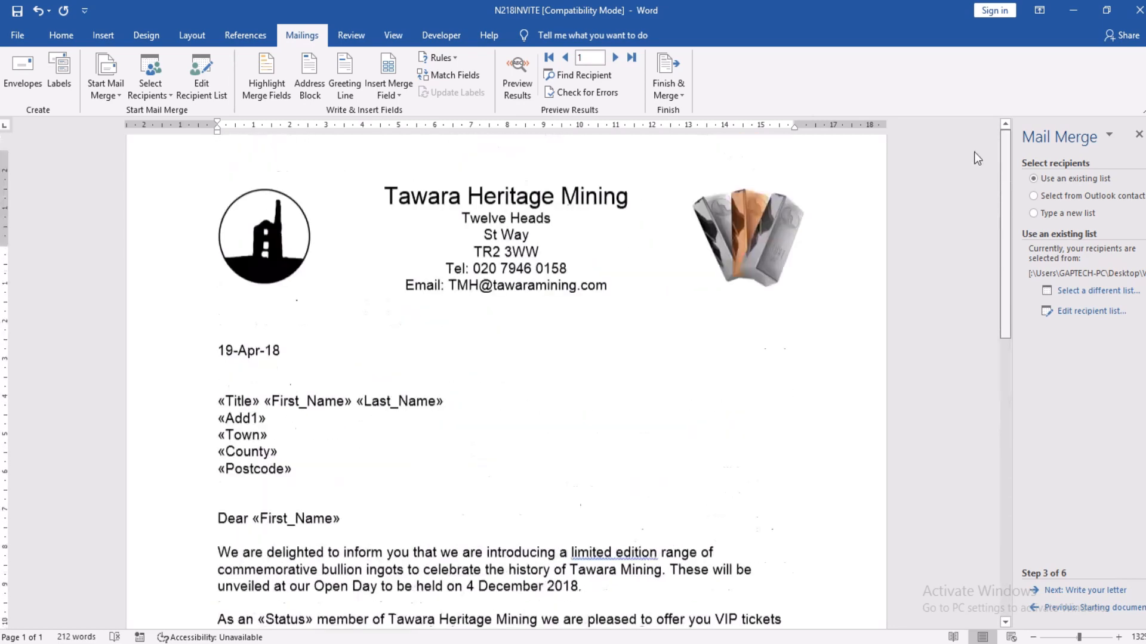
click(102, 36)
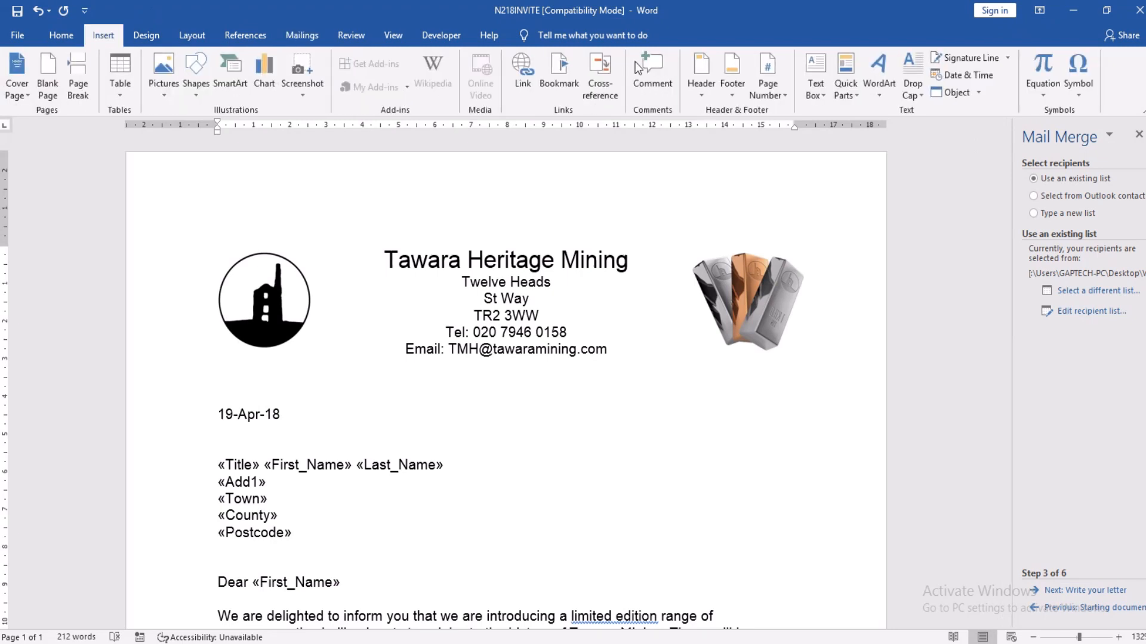
click(704, 95)
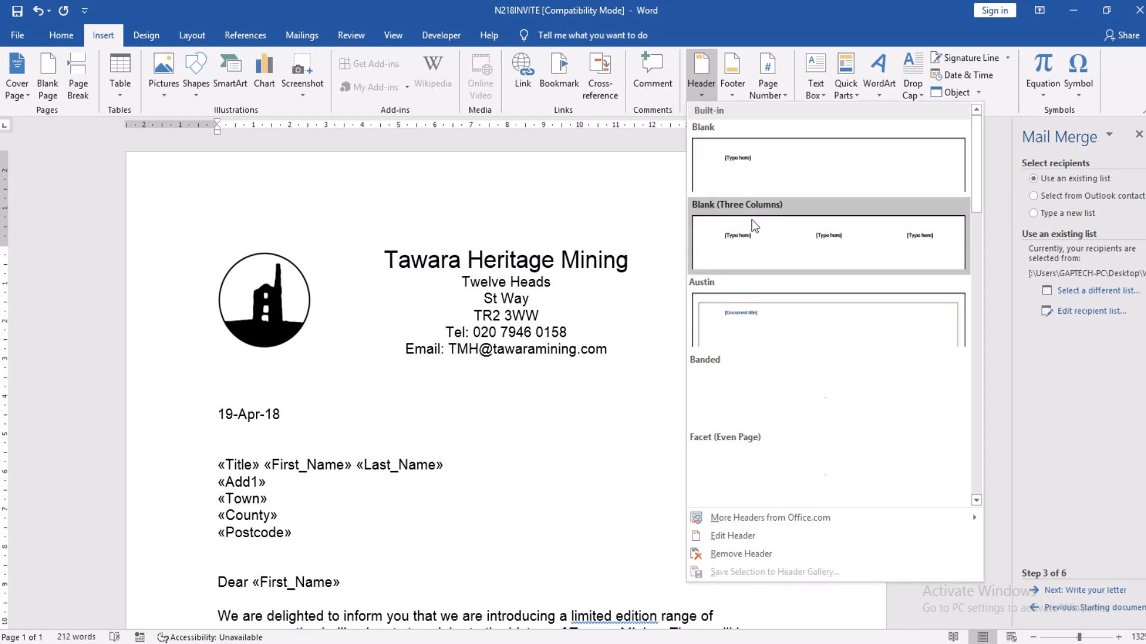
key(Escape)
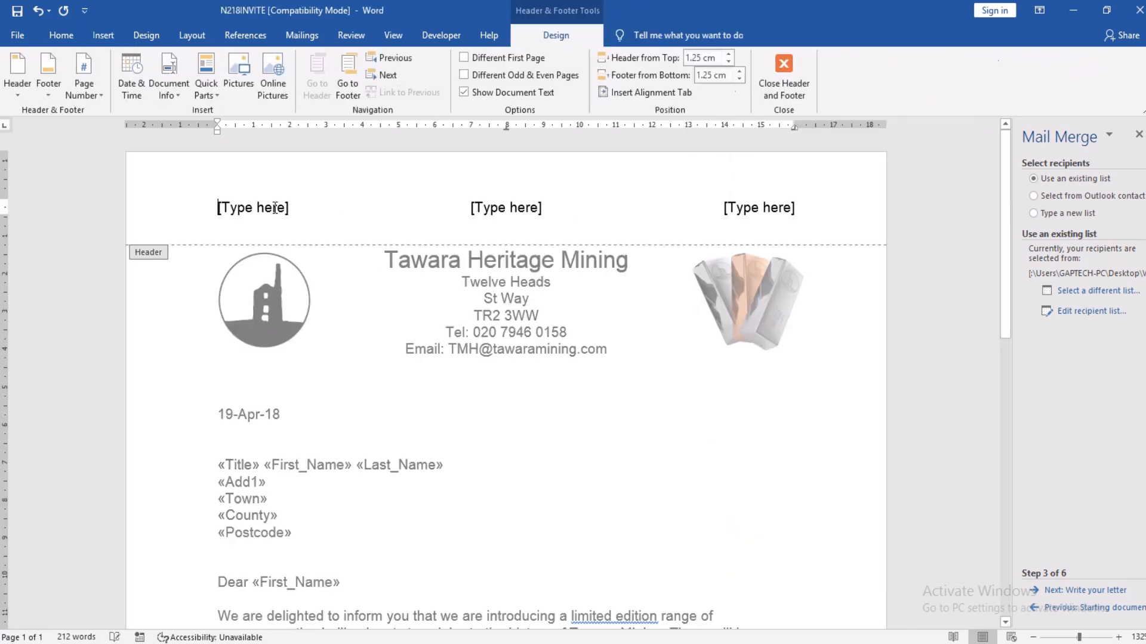
click(275, 207)
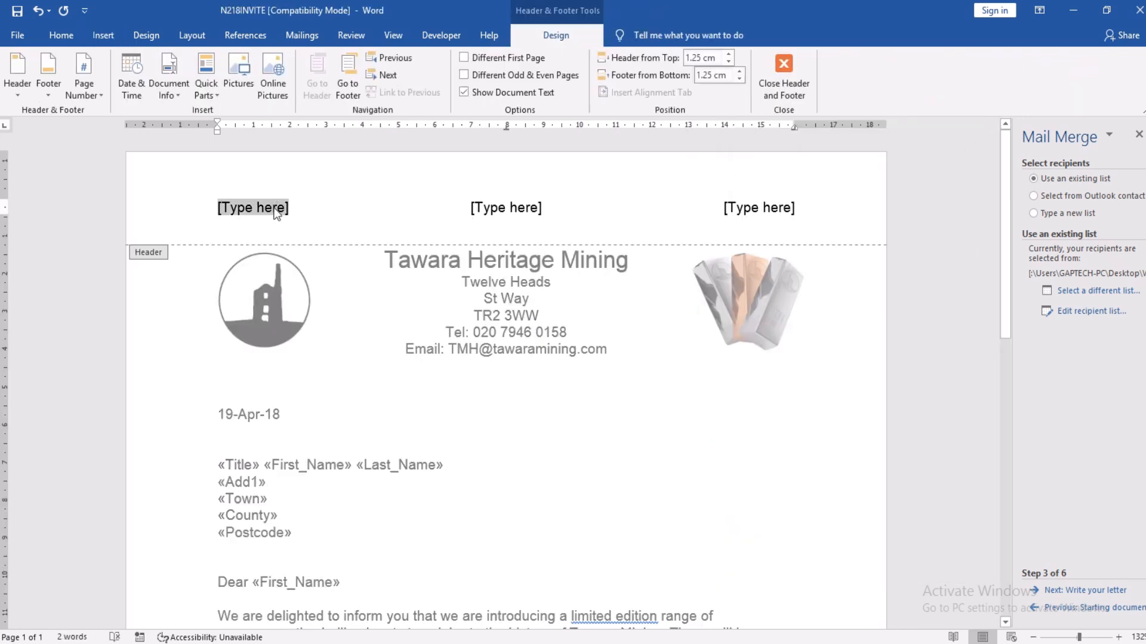
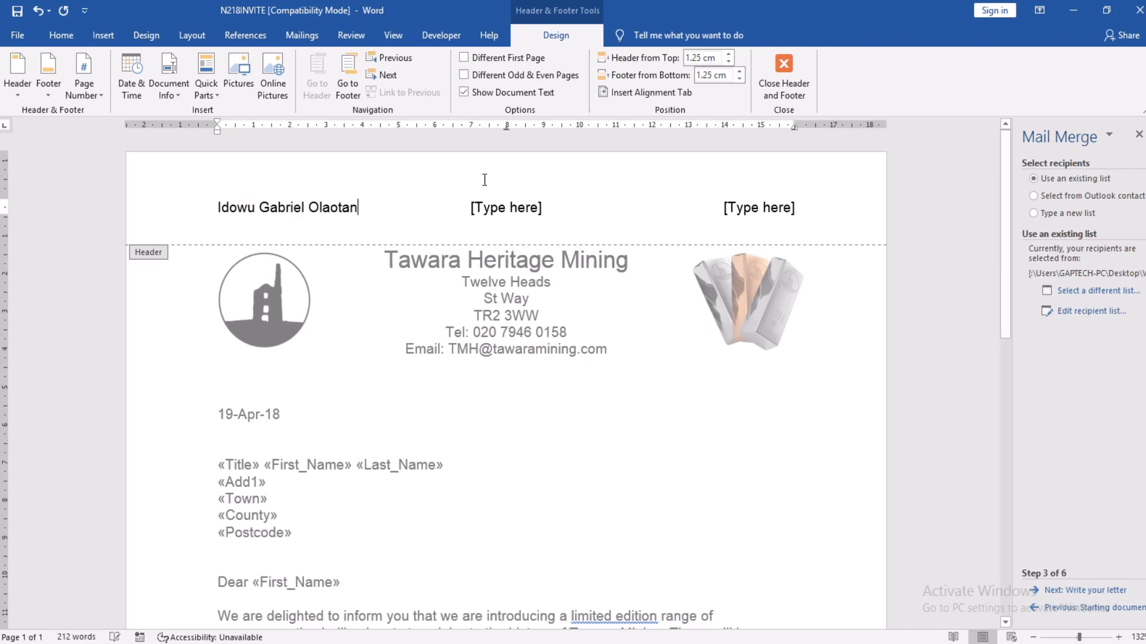
click(501, 209)
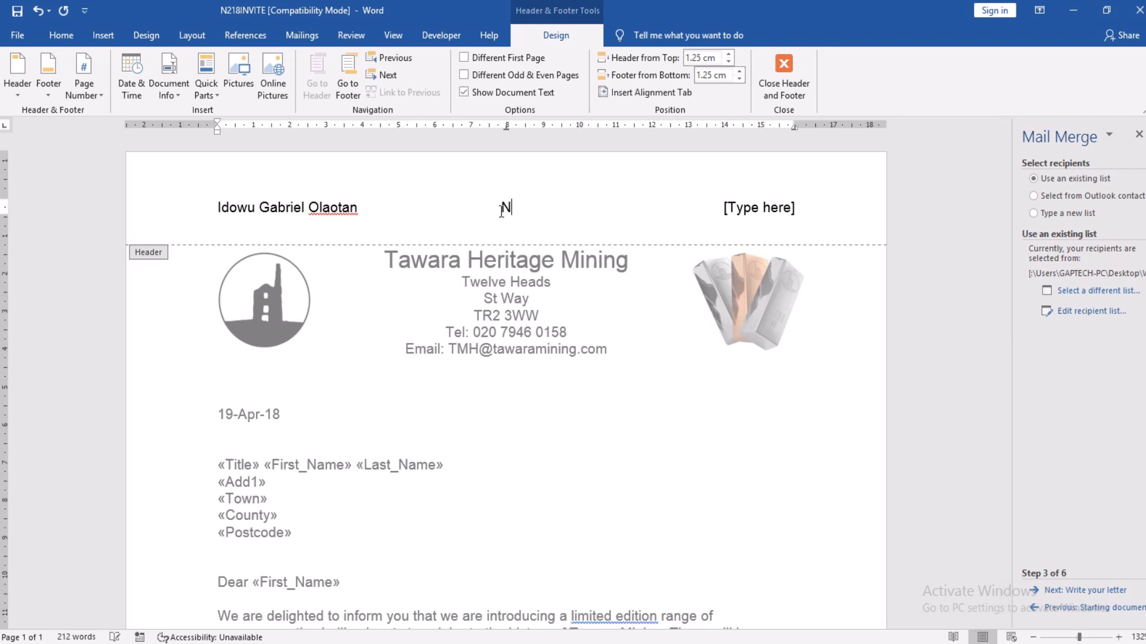
click(765, 212)
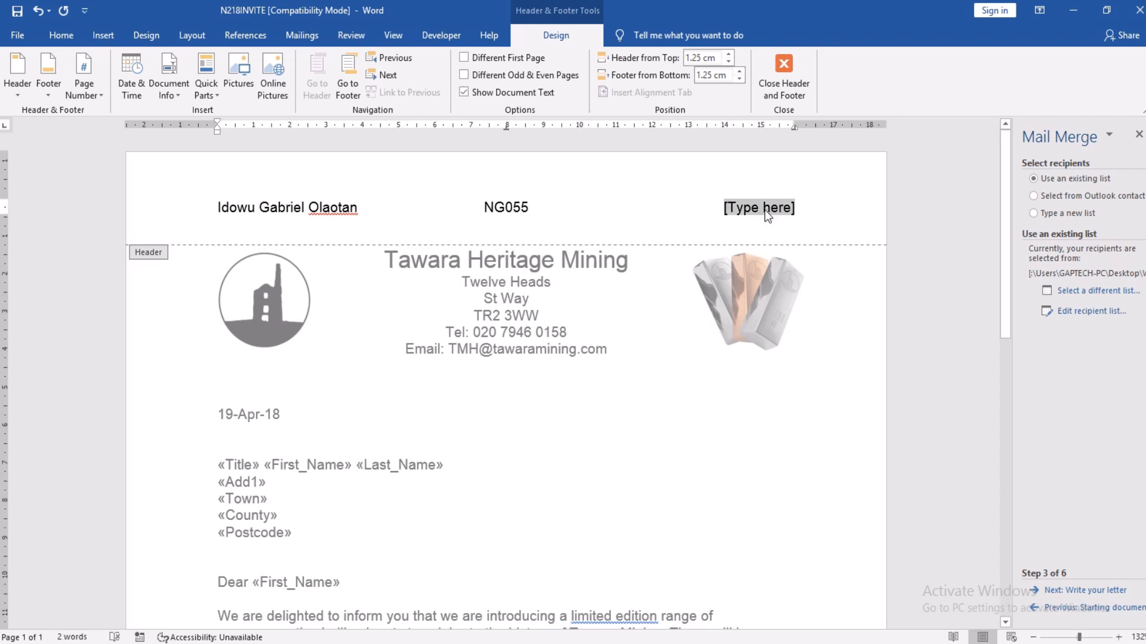
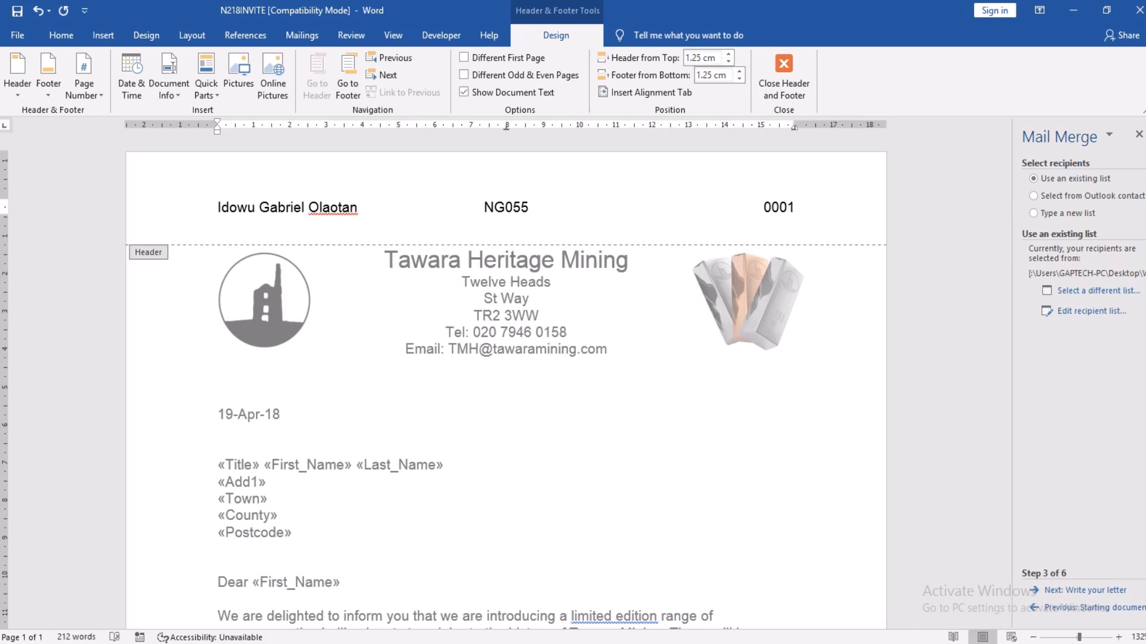
click(797, 74)
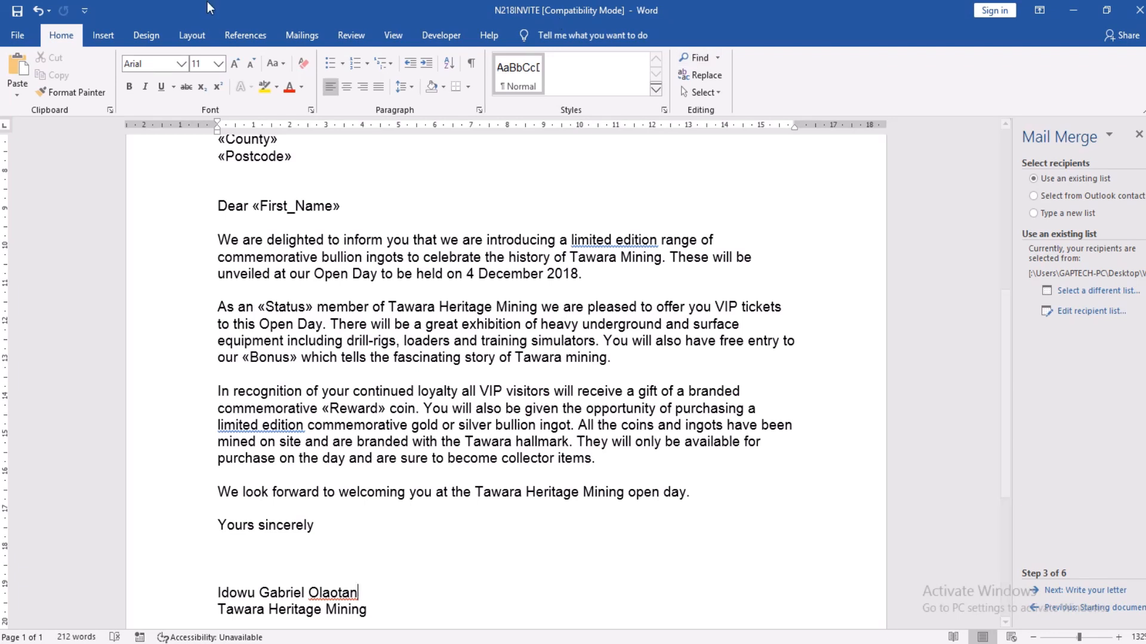
Step: Save the letter as a Word Document named Master Letter in WORK_AREA, accepting the format upgrade
click(26, 30)
click(40, 237)
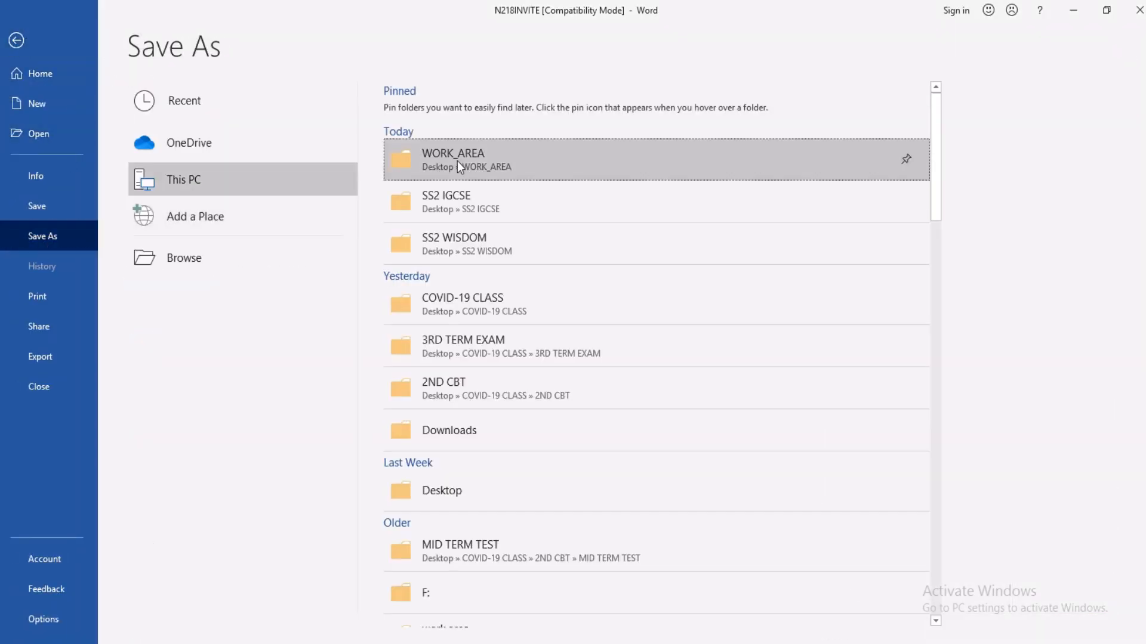
click(457, 161)
text(M)
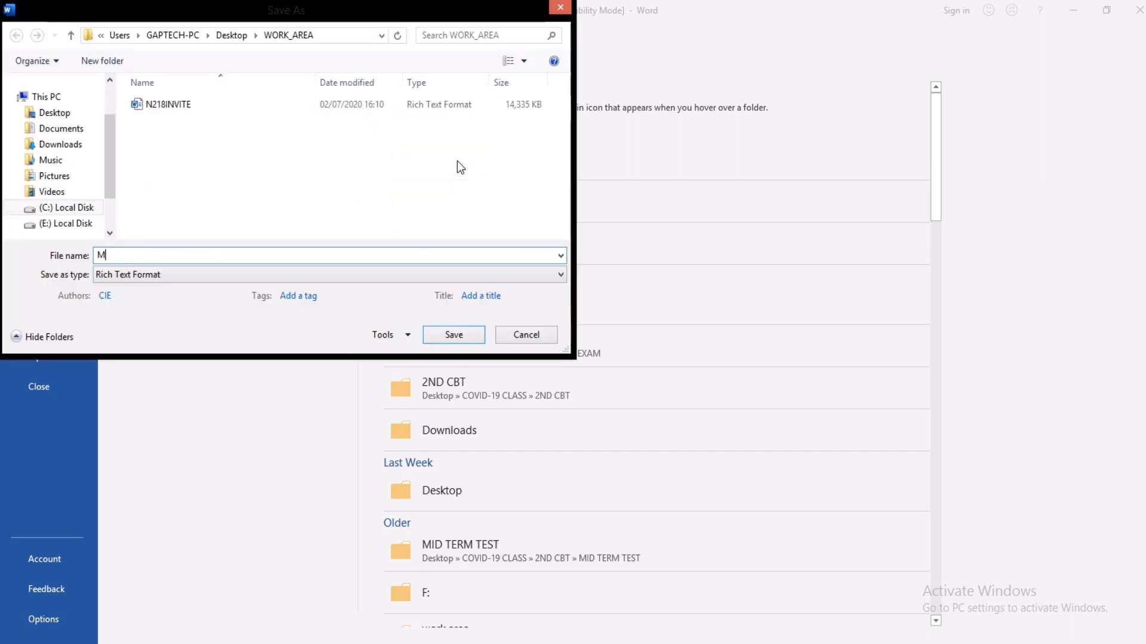
text(aster Letter)
click(226, 274)
click(201, 290)
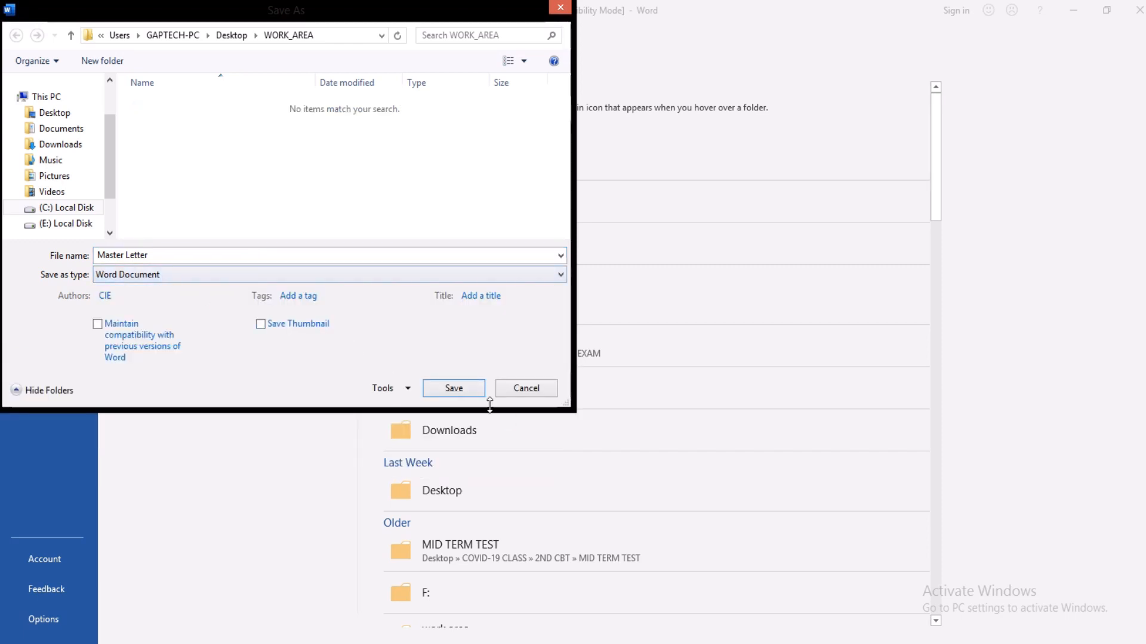
click(452, 388)
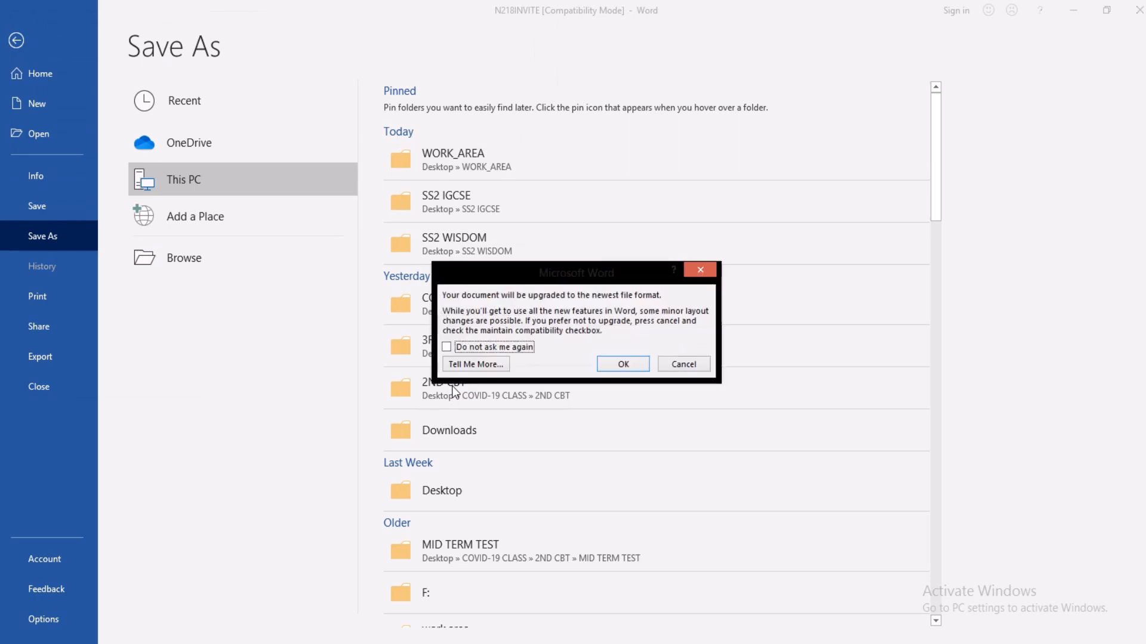
click(623, 364)
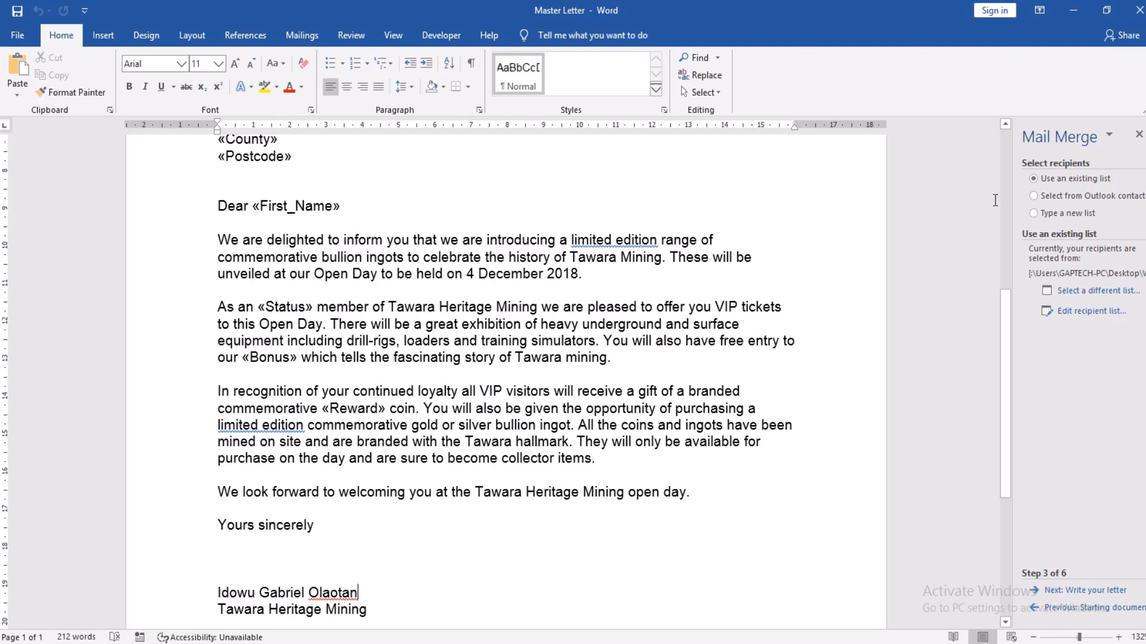
click(1107, 10)
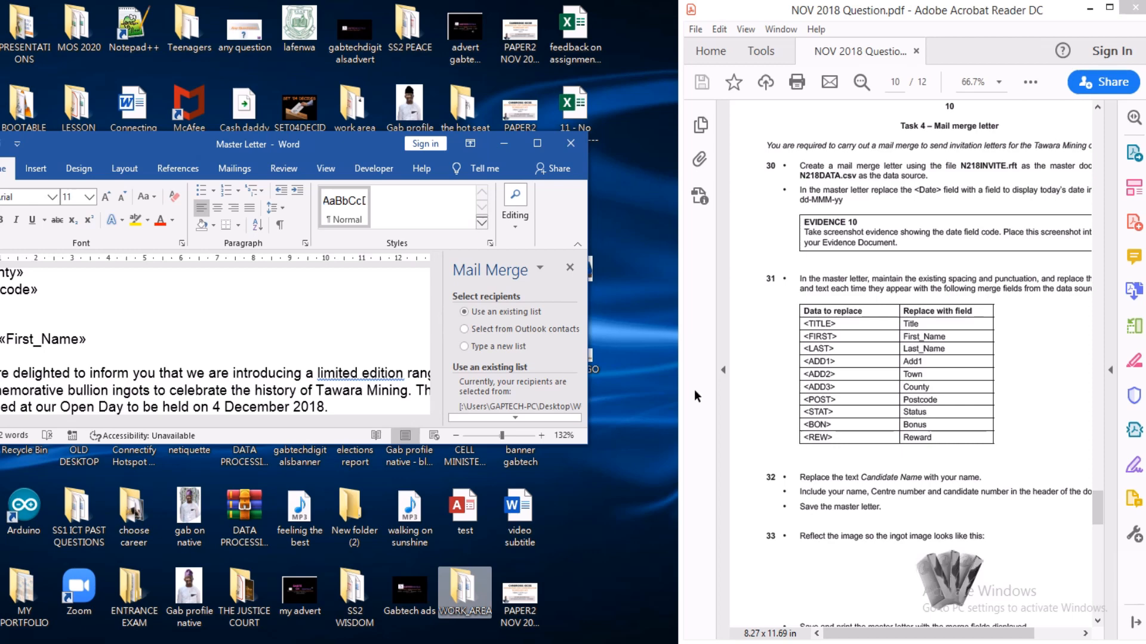
click(536, 144)
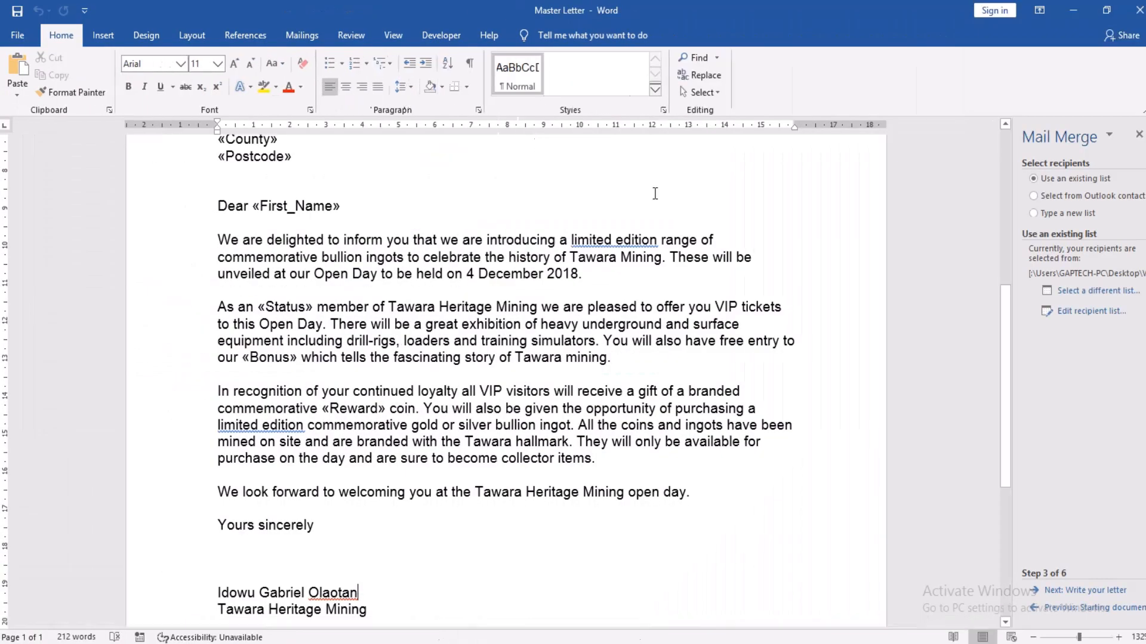
Step: Flip the ingot bars letterhead picture horizontally with Rotate > Flip Horizontal
drag(1005, 304, 999, 96)
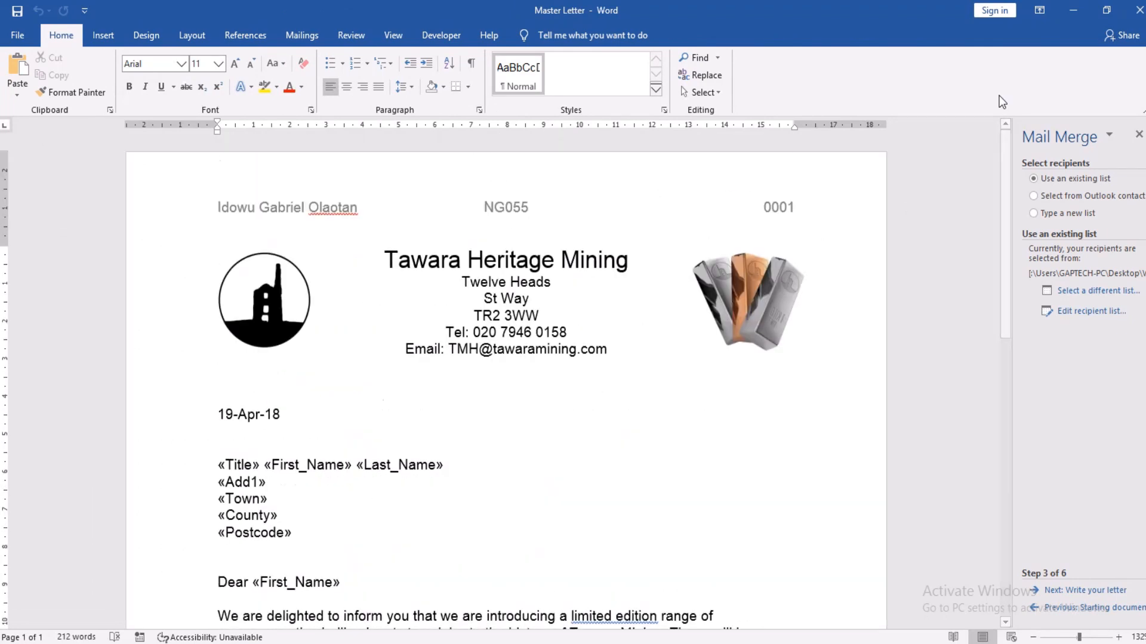
click(760, 293)
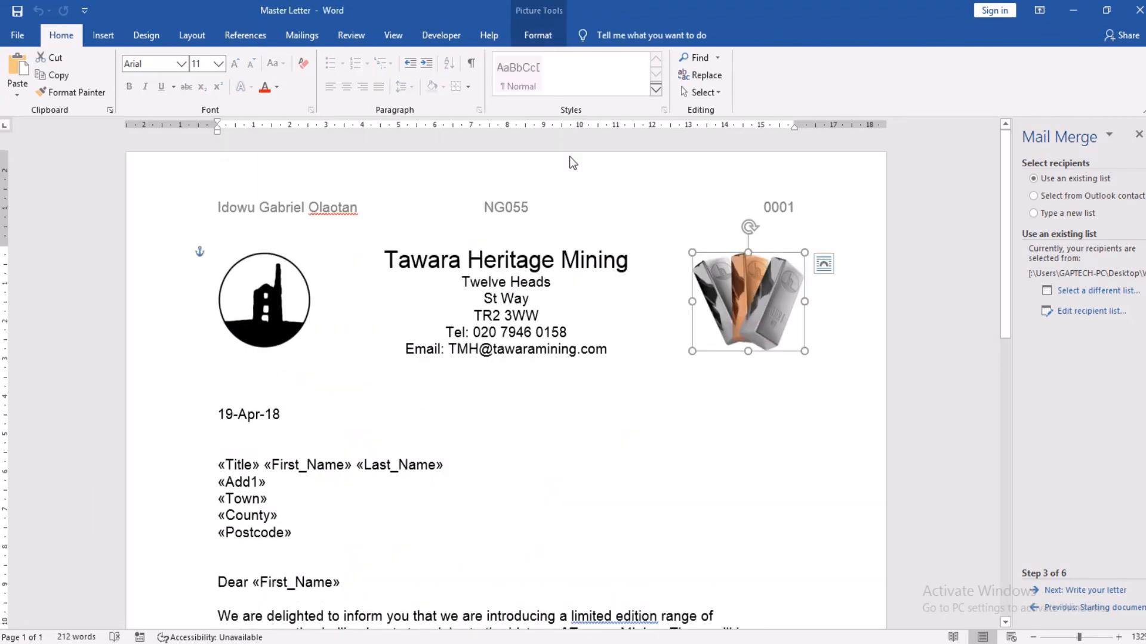
click(544, 39)
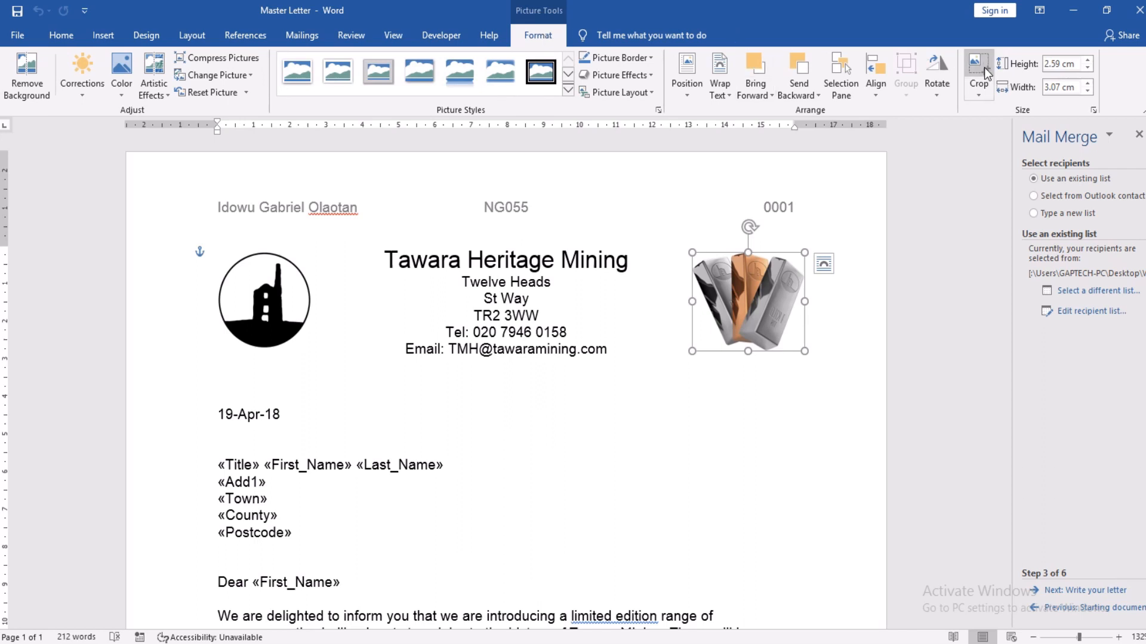
click(935, 92)
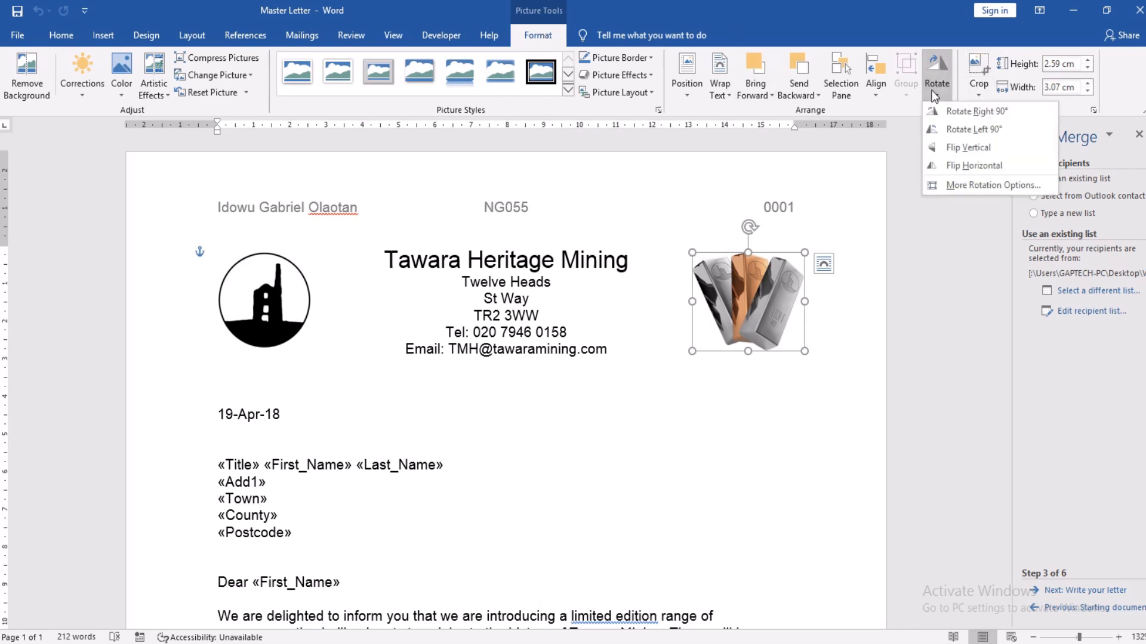
click(950, 166)
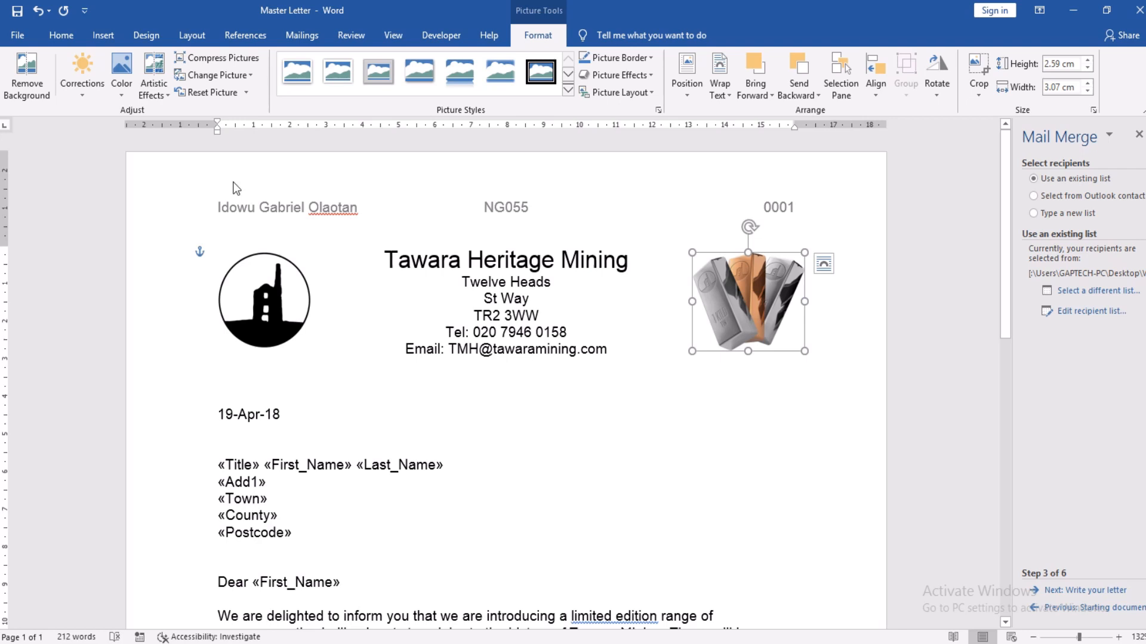
click(305, 35)
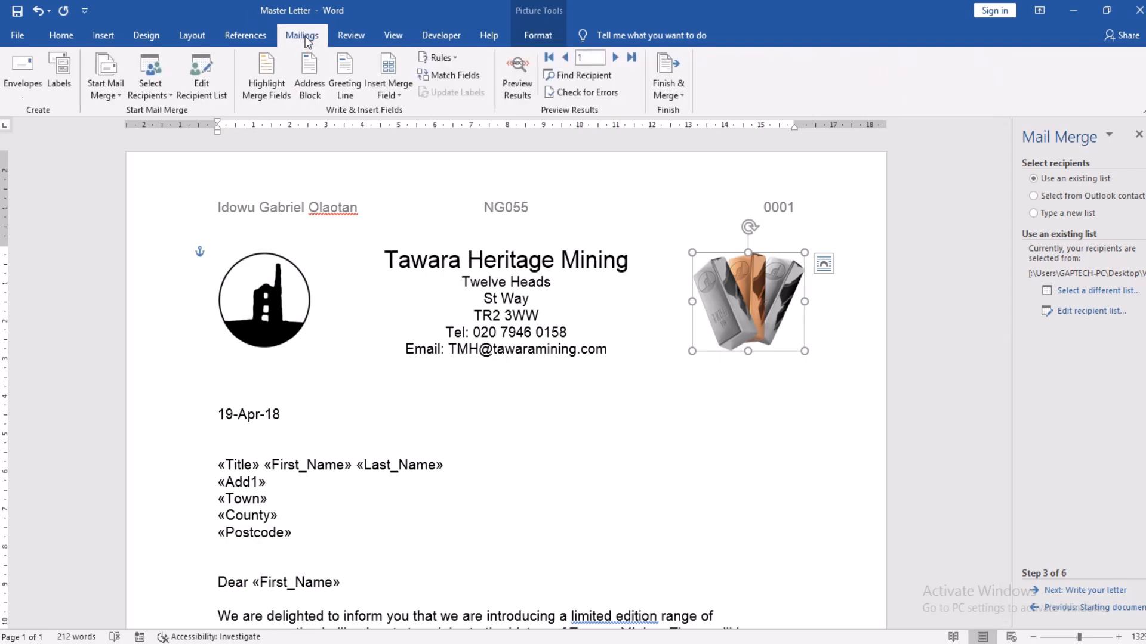
Step: Turn on Highlight Merge Fields and check the shaded letter in the print preview
click(264, 84)
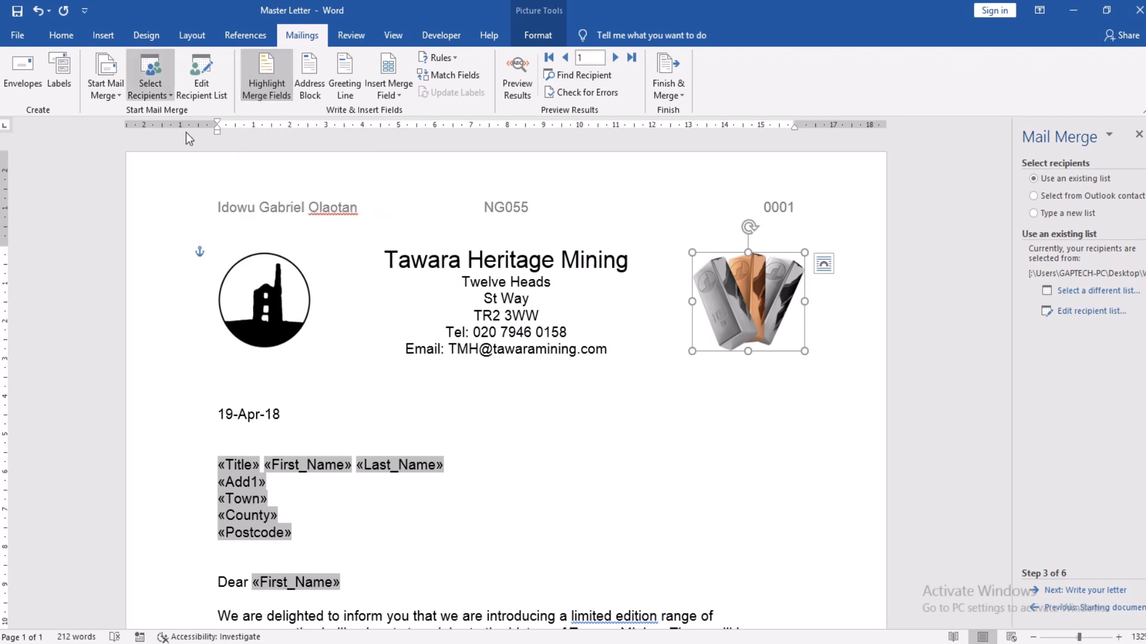
click(16, 35)
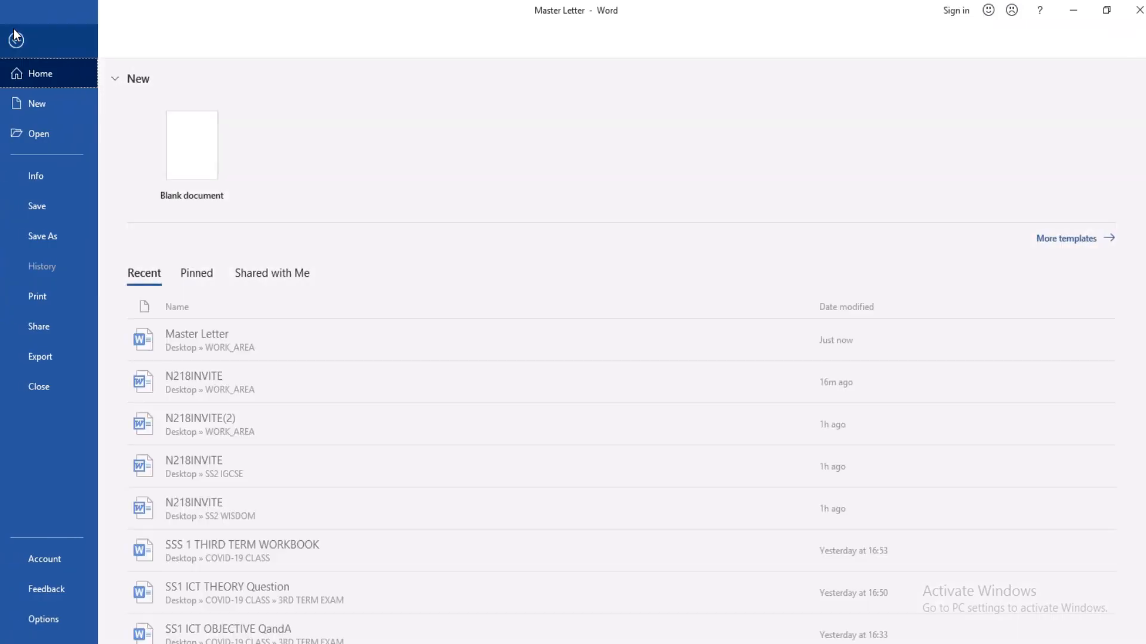
click(46, 304)
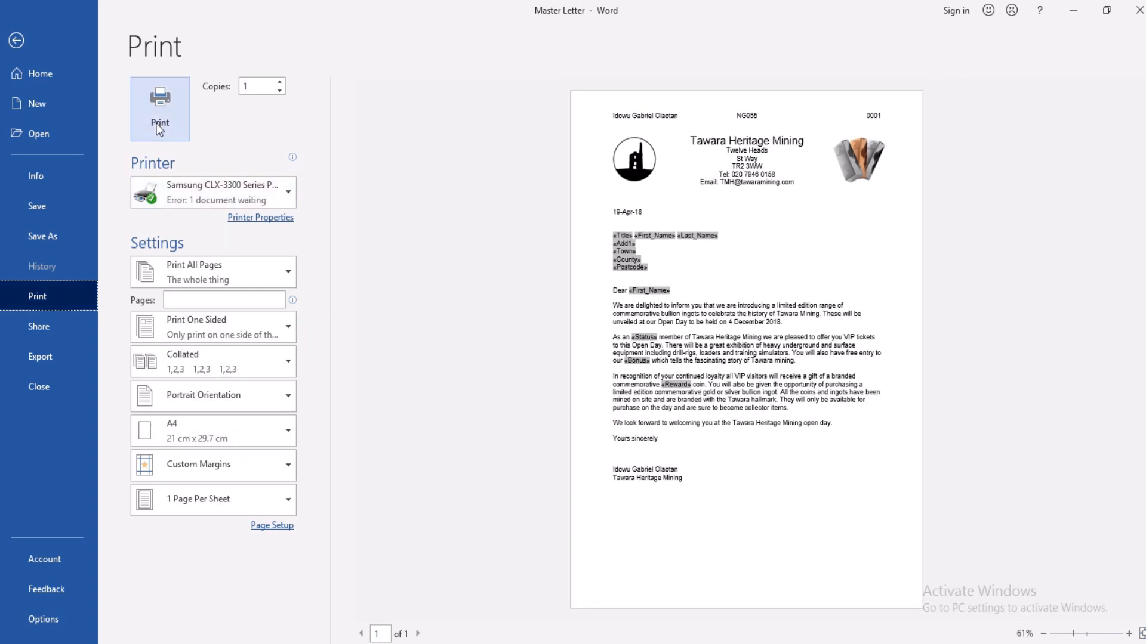
mouse_move(216, 192)
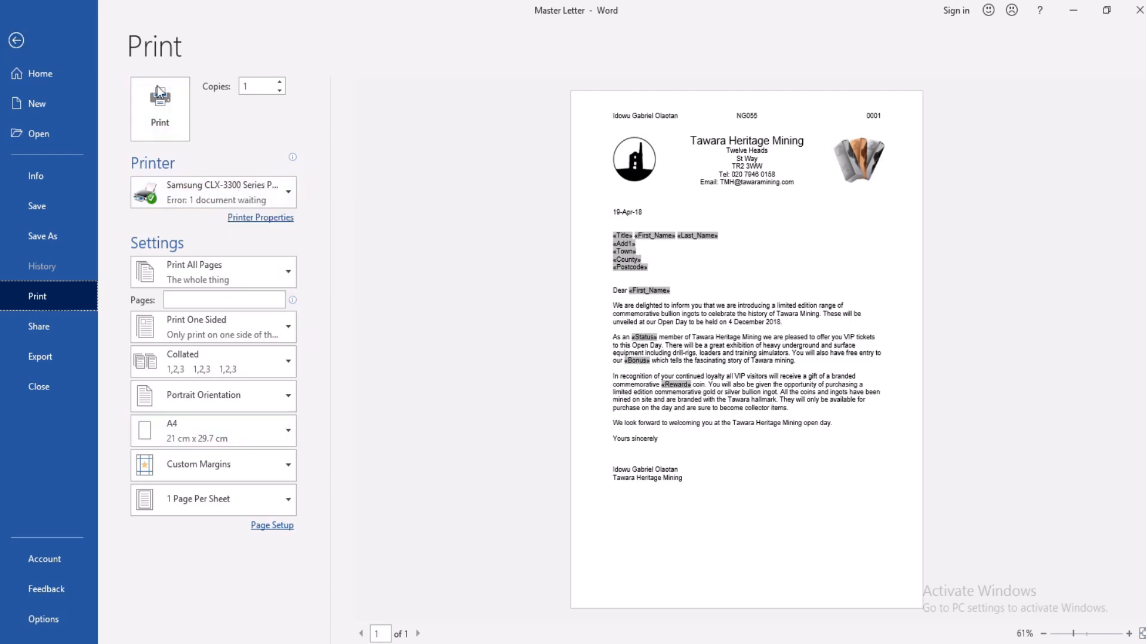
click(17, 40)
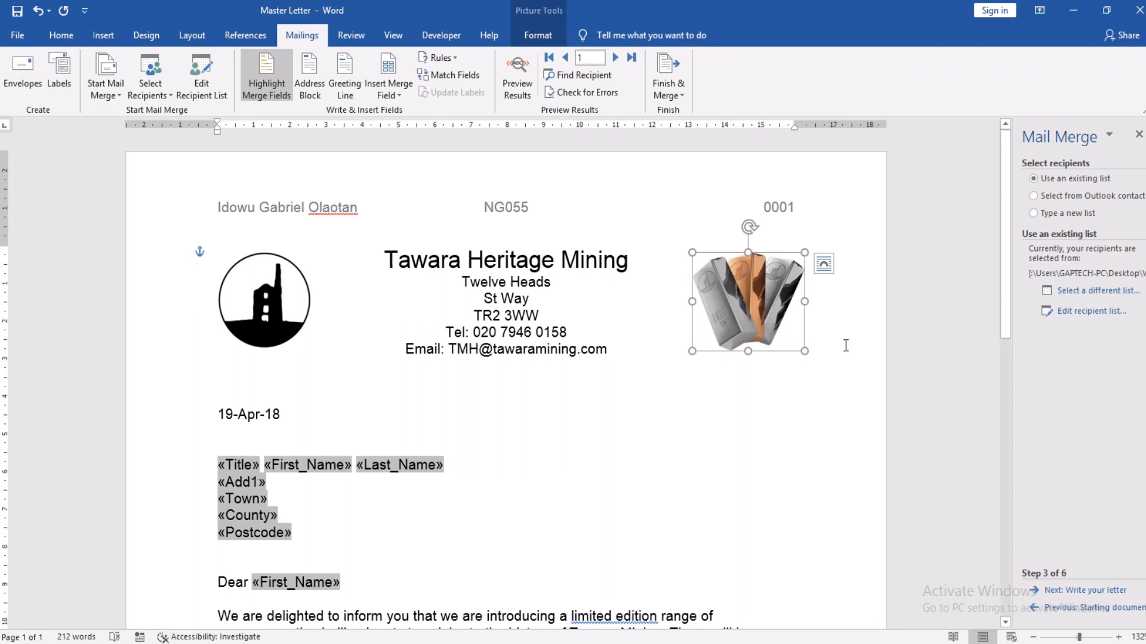
Step: Open the recipient list, widen it to show the address columns, and open Filter options
click(1088, 312)
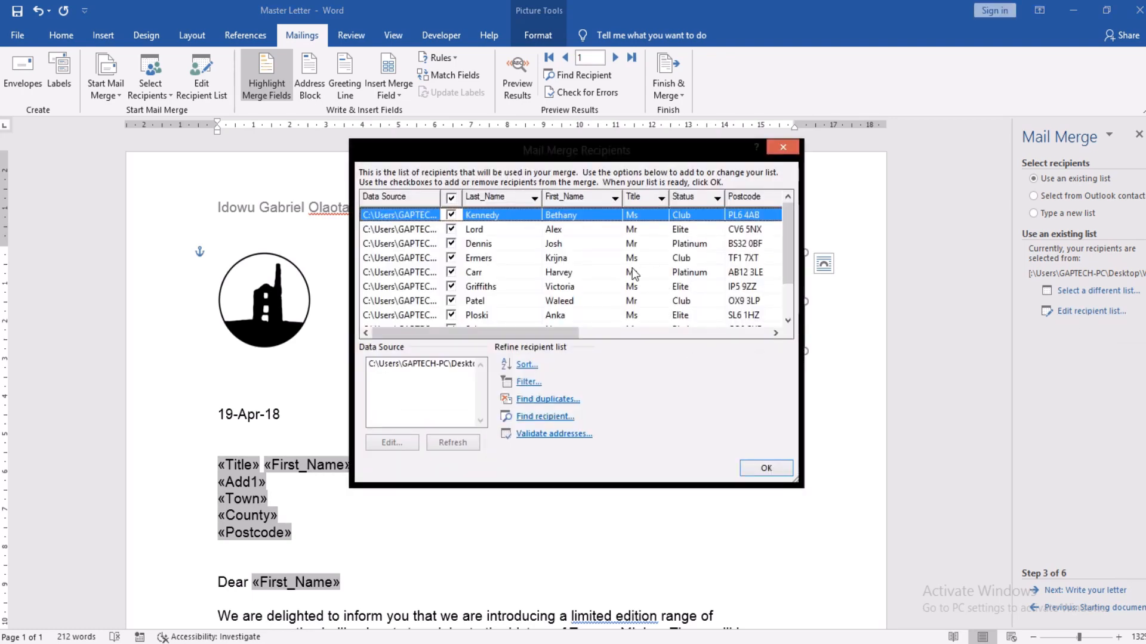
drag(354, 480, 107, 482)
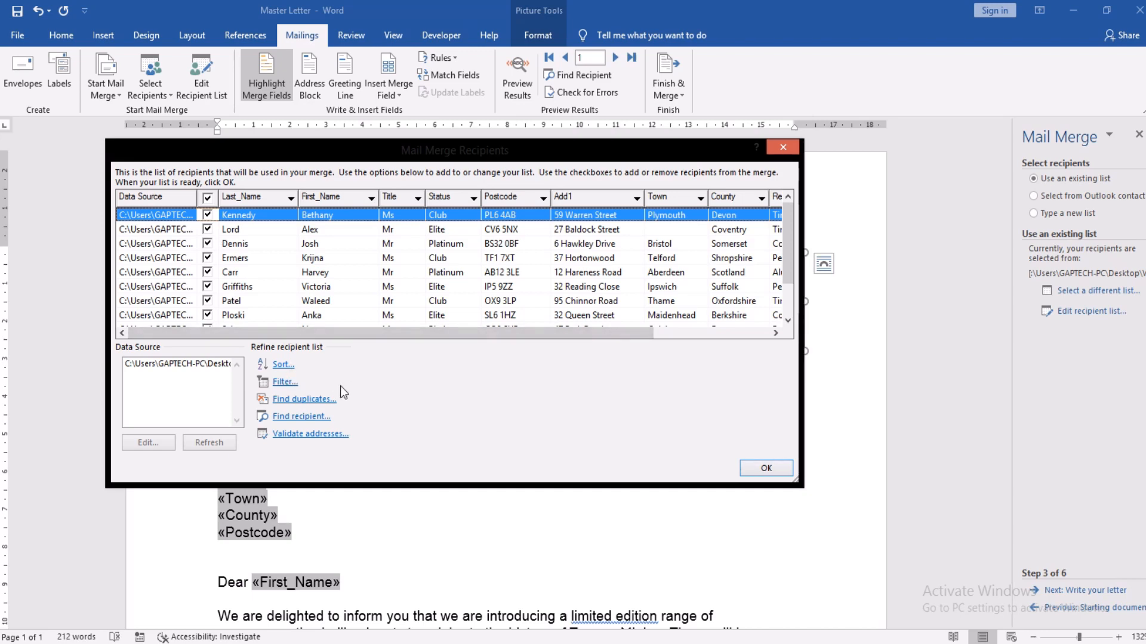
click(284, 382)
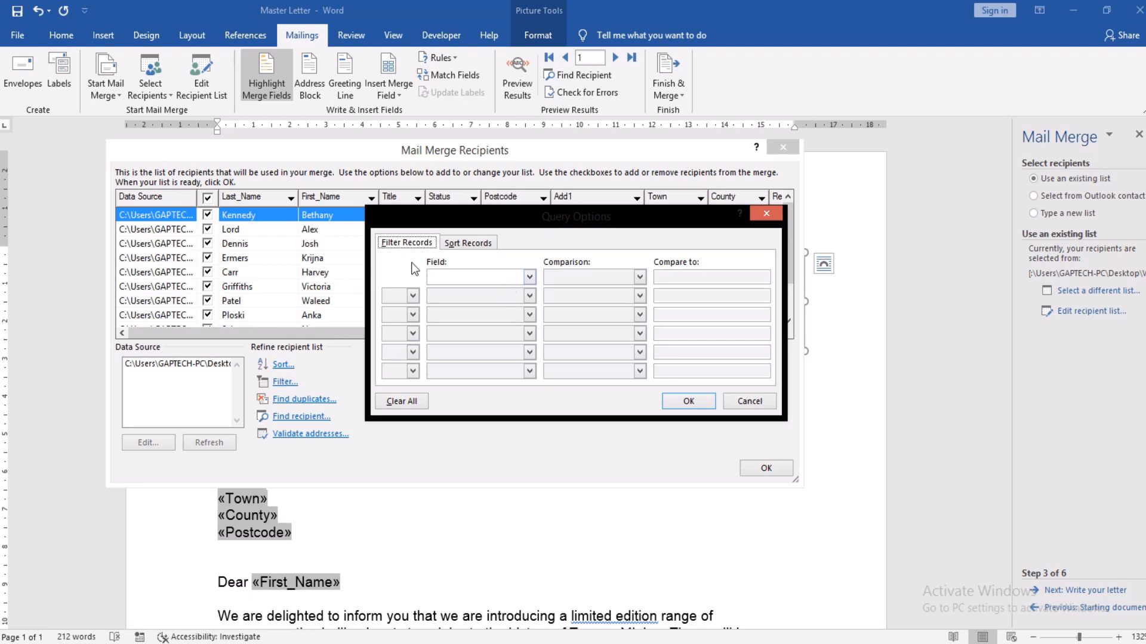
Step: Filter the recipients to Status Equal to Elite and confirm both dialogs with OK
click(738, 401)
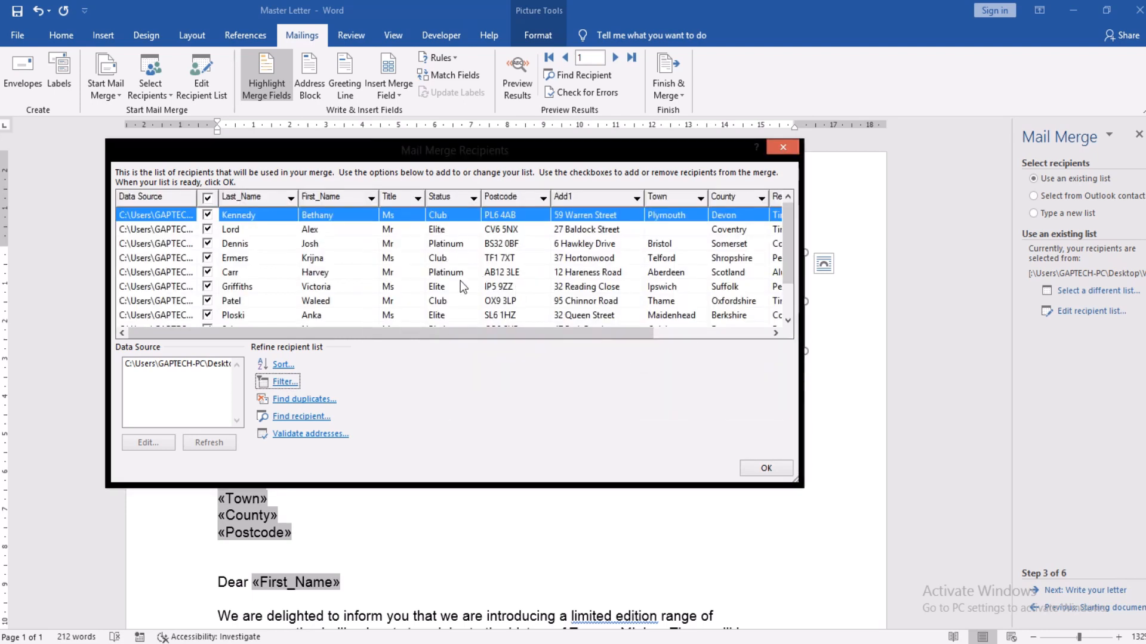
click(278, 382)
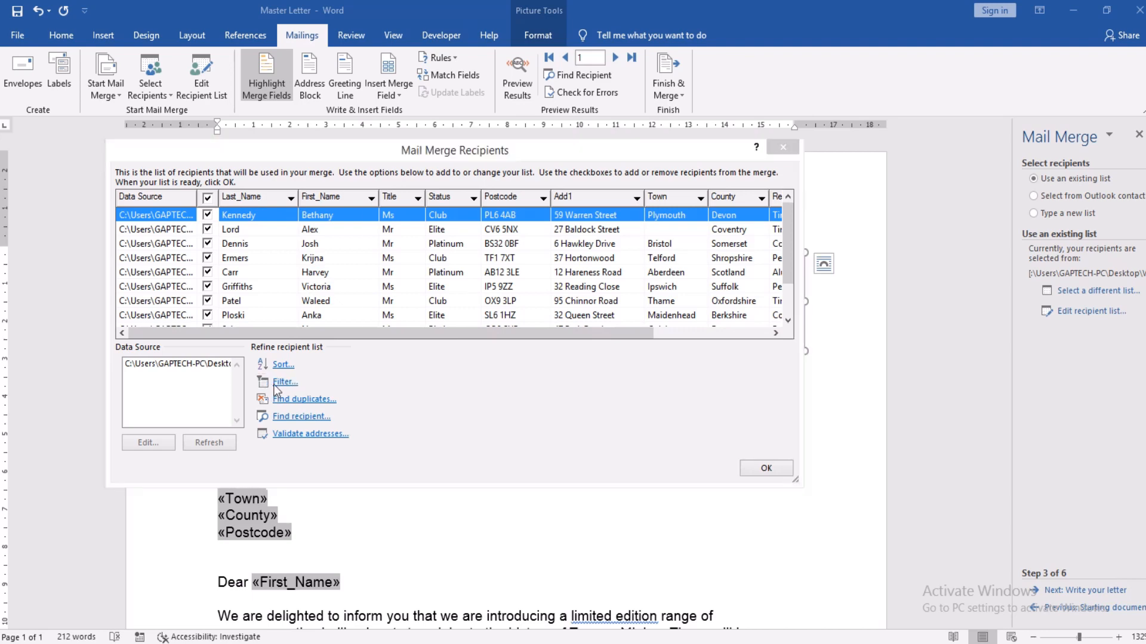
click(529, 277)
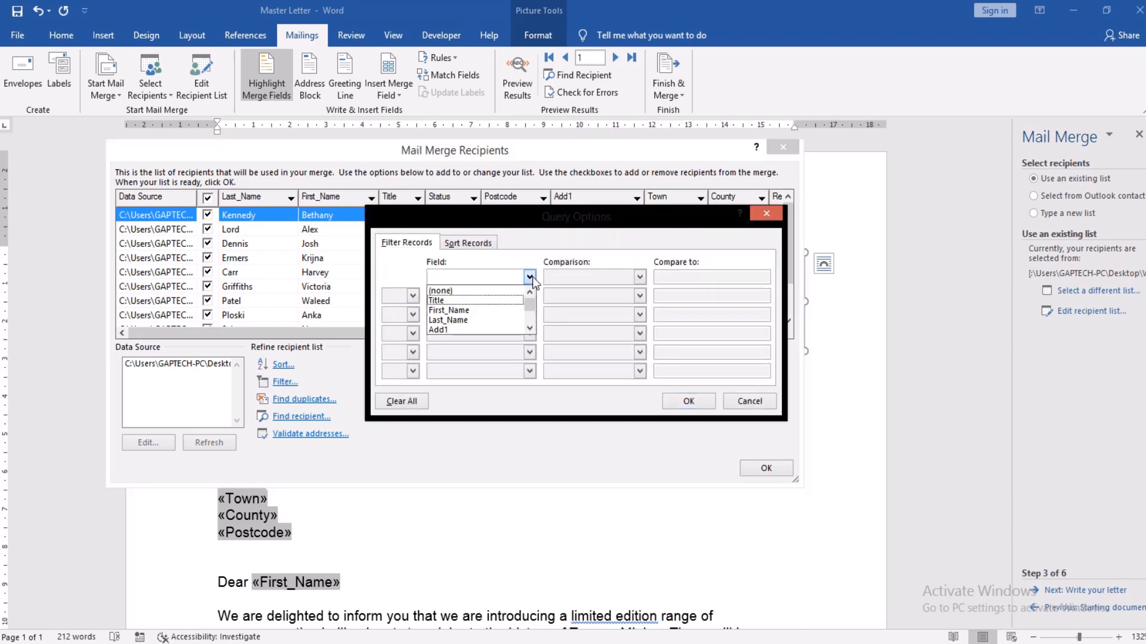
scroll(528, 328, down, 2)
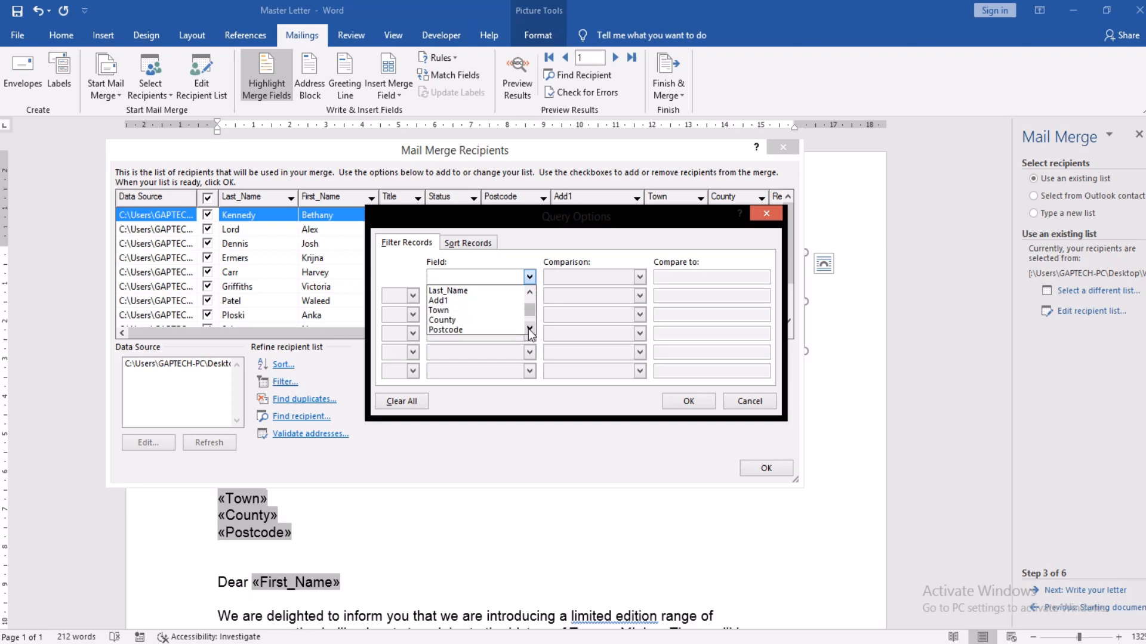
click(481, 321)
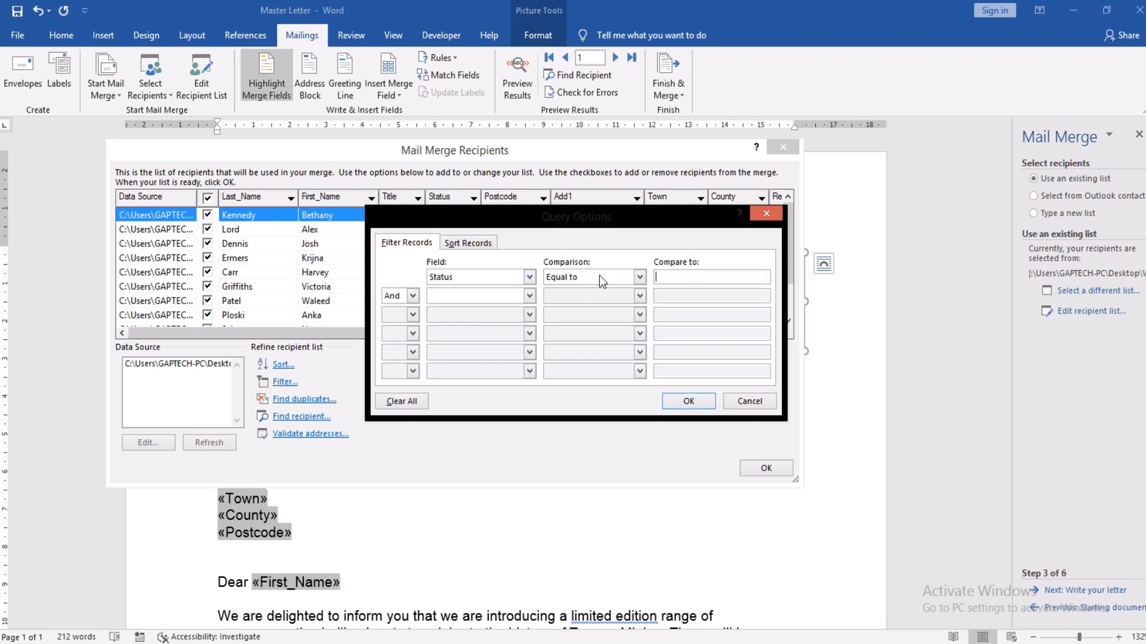
click(640, 276)
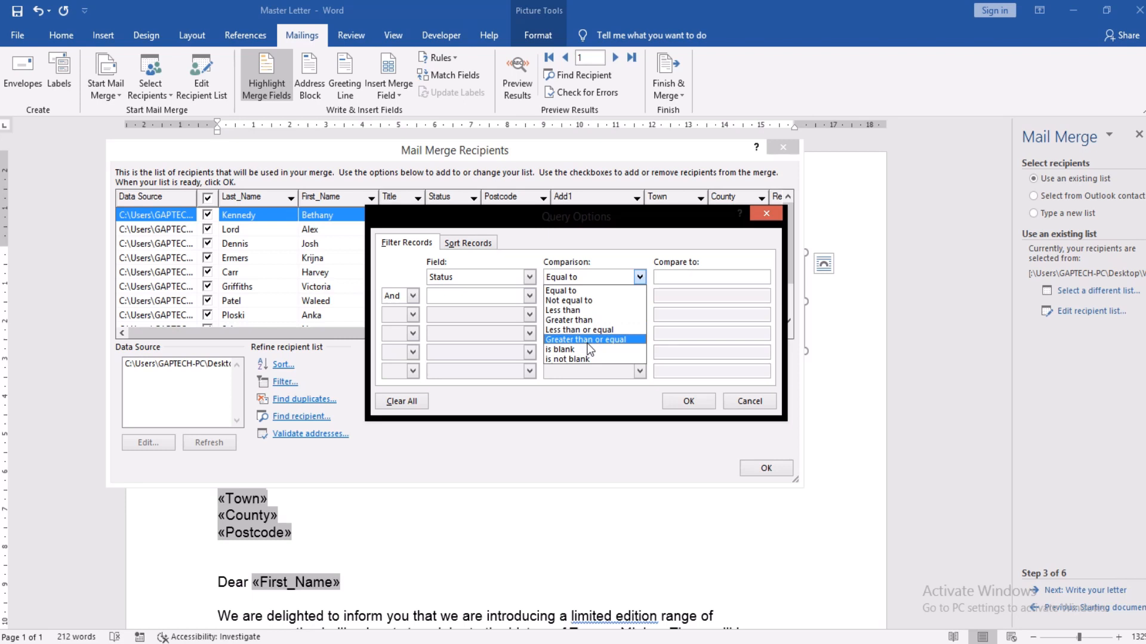
click(595, 292)
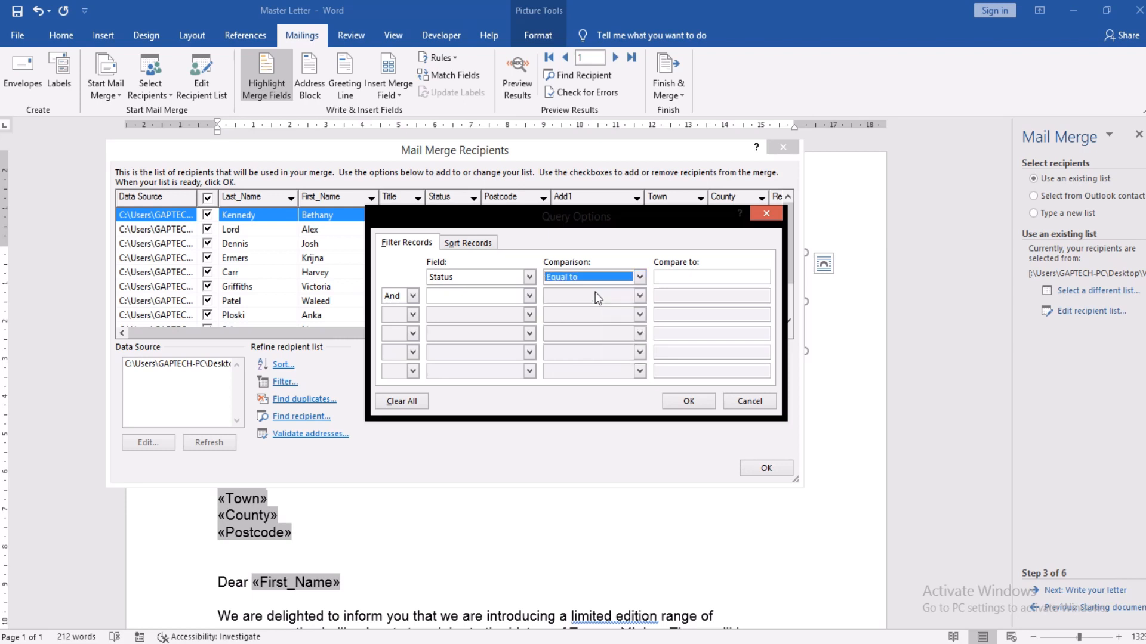
click(687, 278)
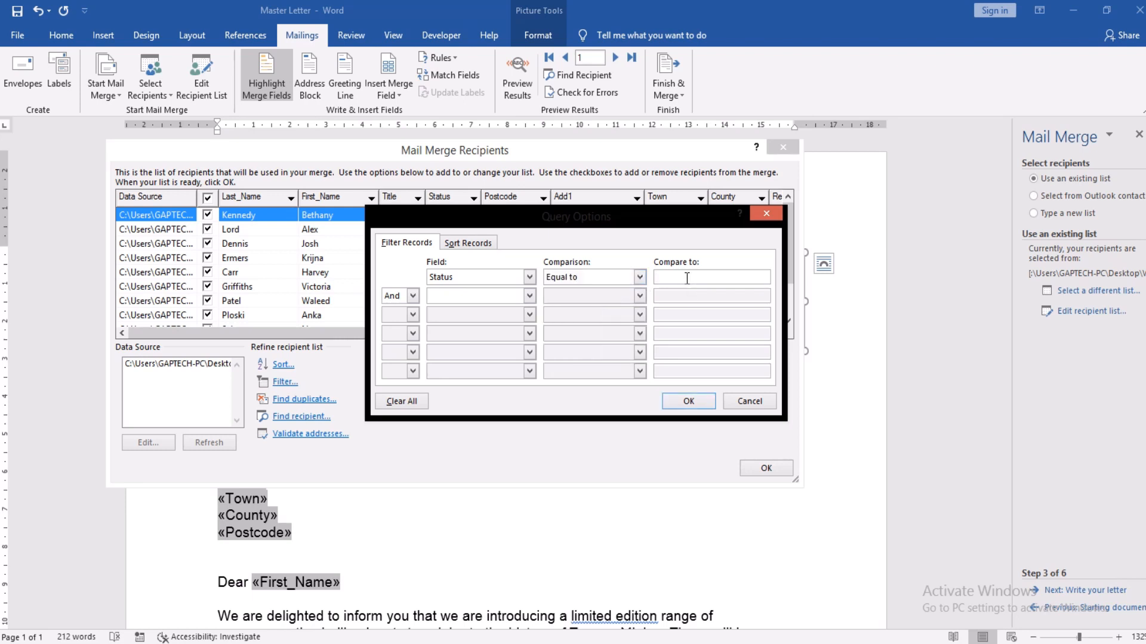
text(Elite)
click(690, 401)
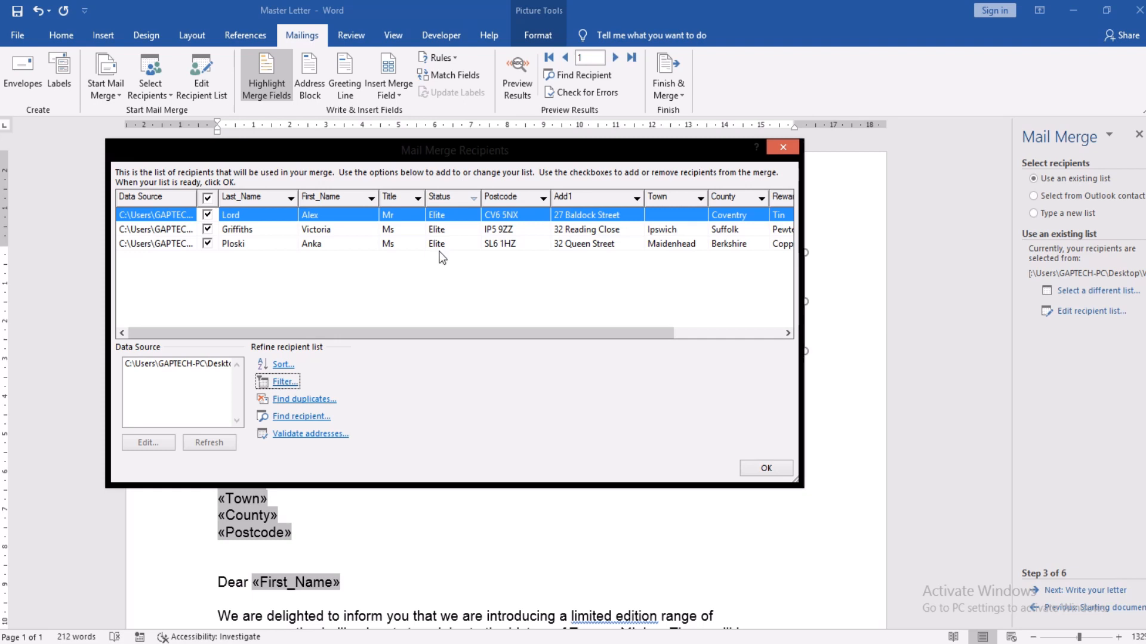
click(750, 469)
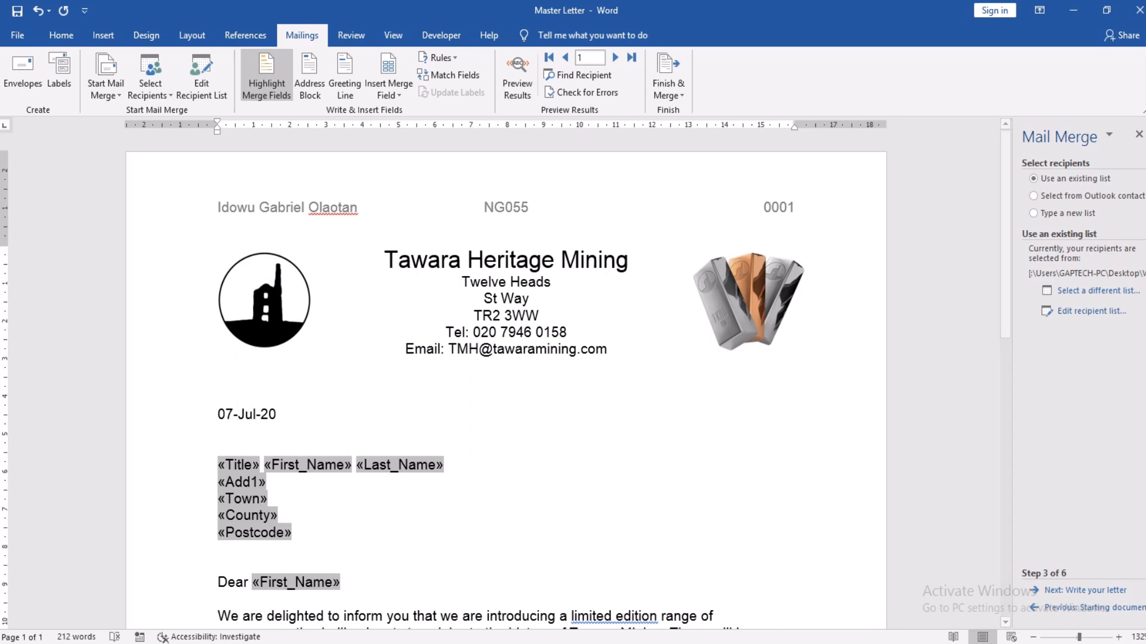
click(1064, 314)
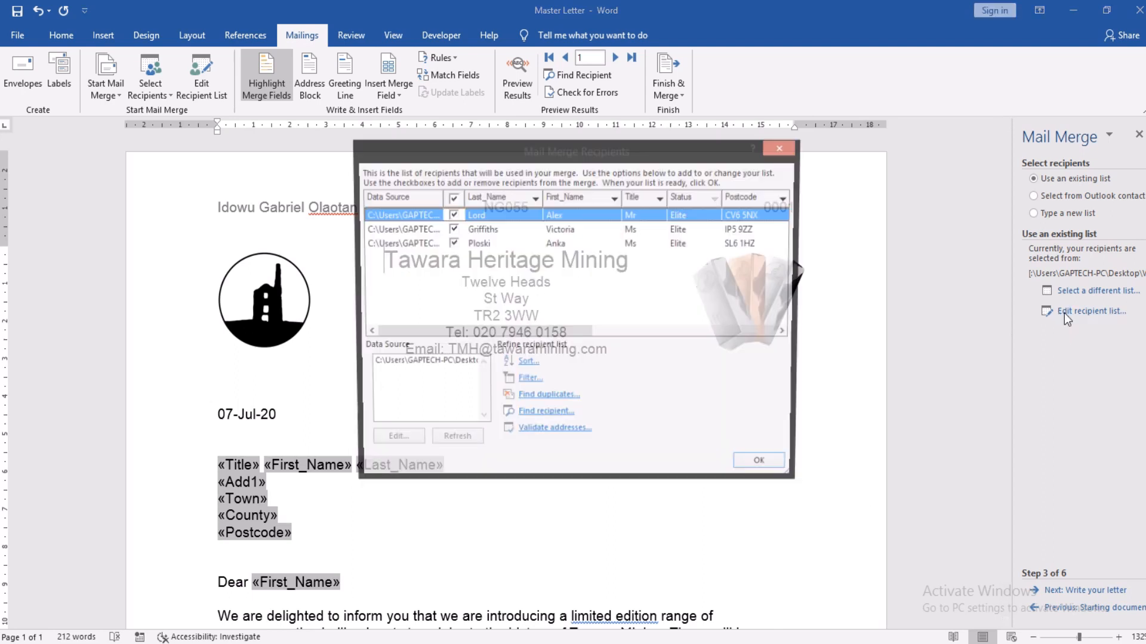
click(528, 380)
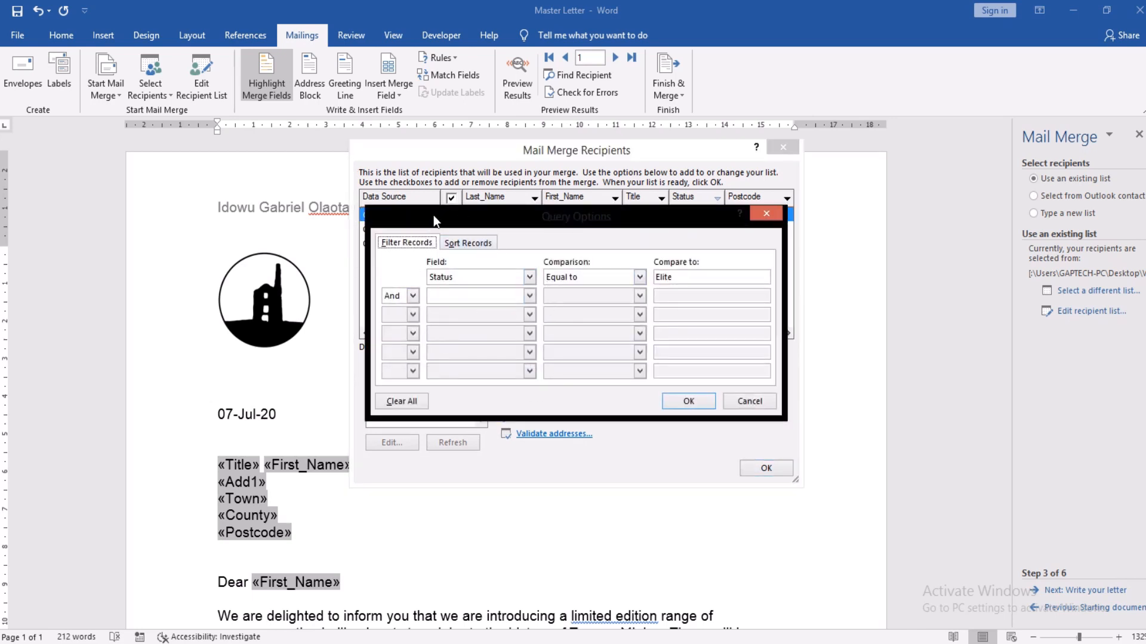
drag(435, 224, 416, 467)
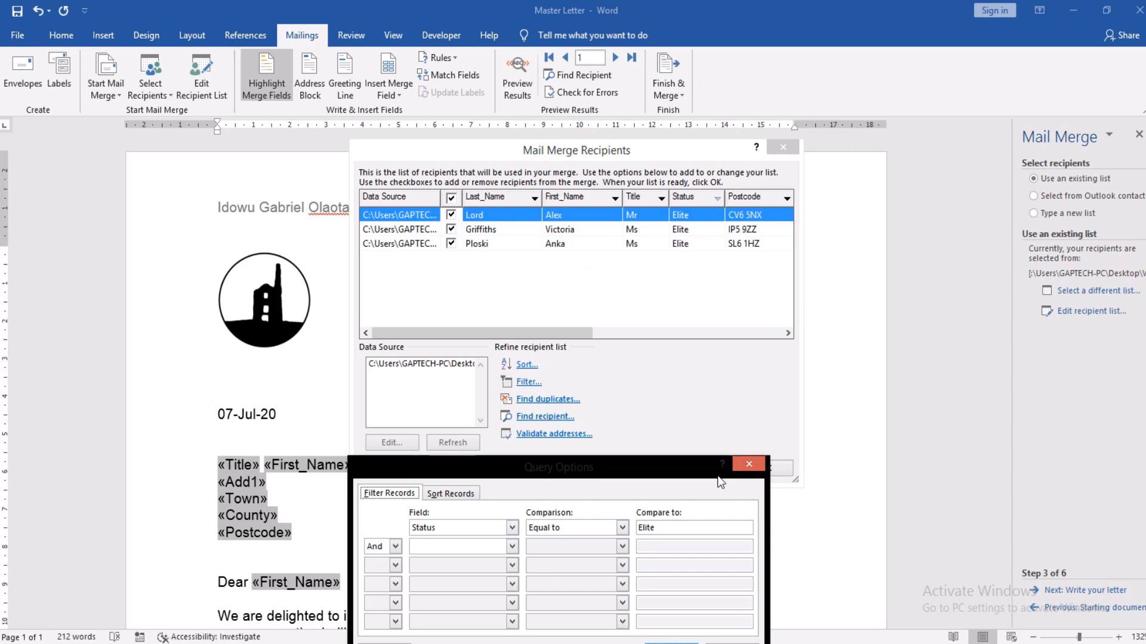
click(750, 465)
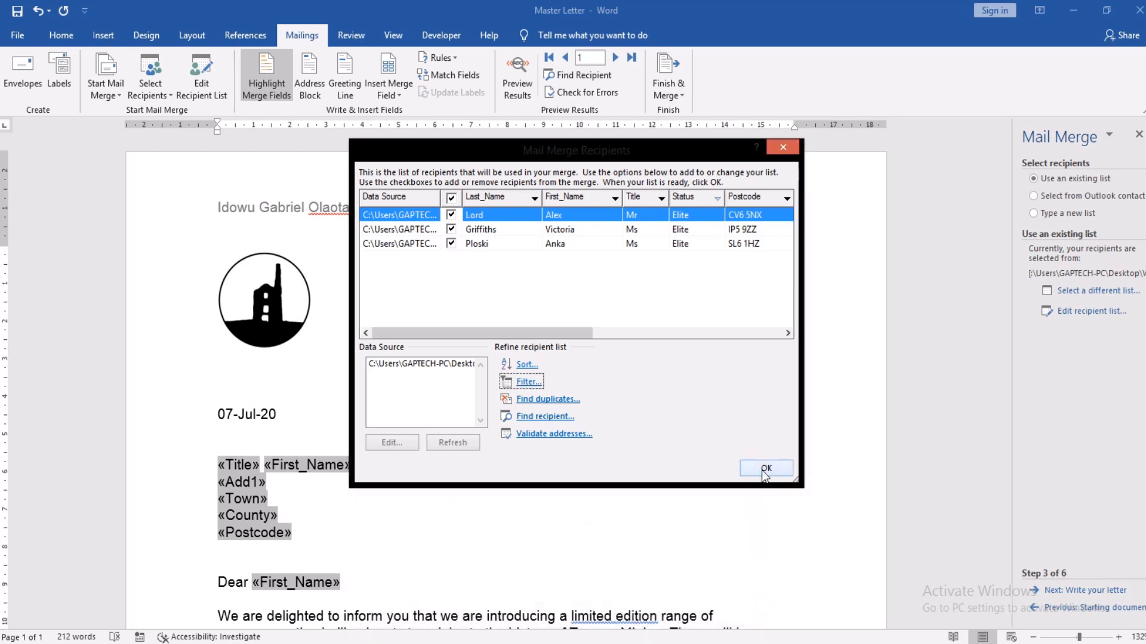
click(765, 469)
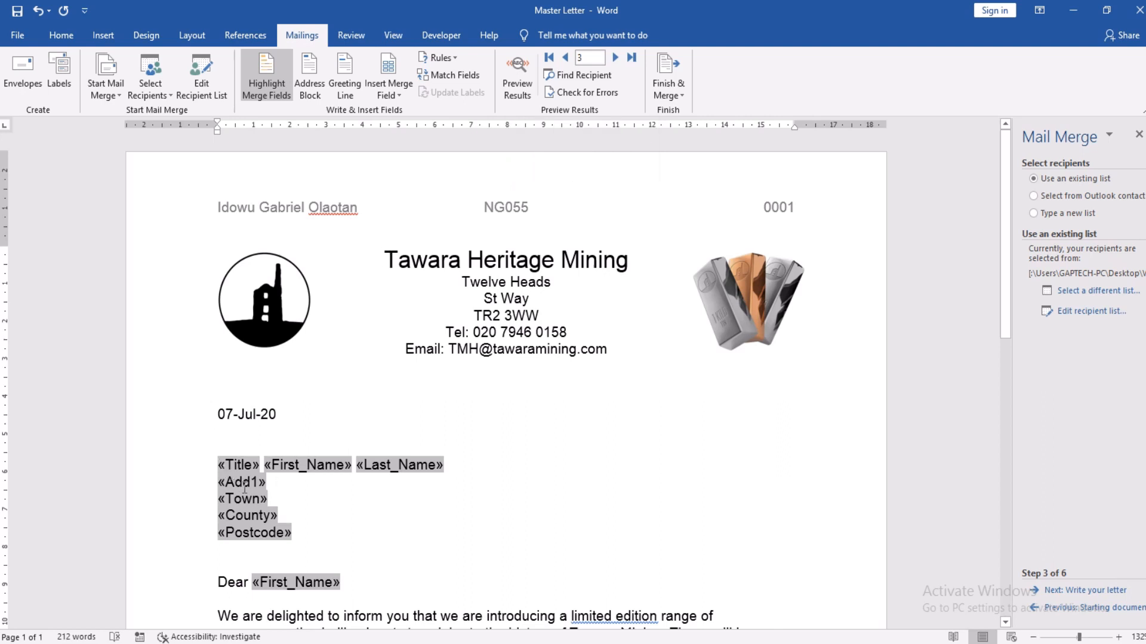
Step: Preview the merged letters and step back to the first Elite recipient's record
click(517, 74)
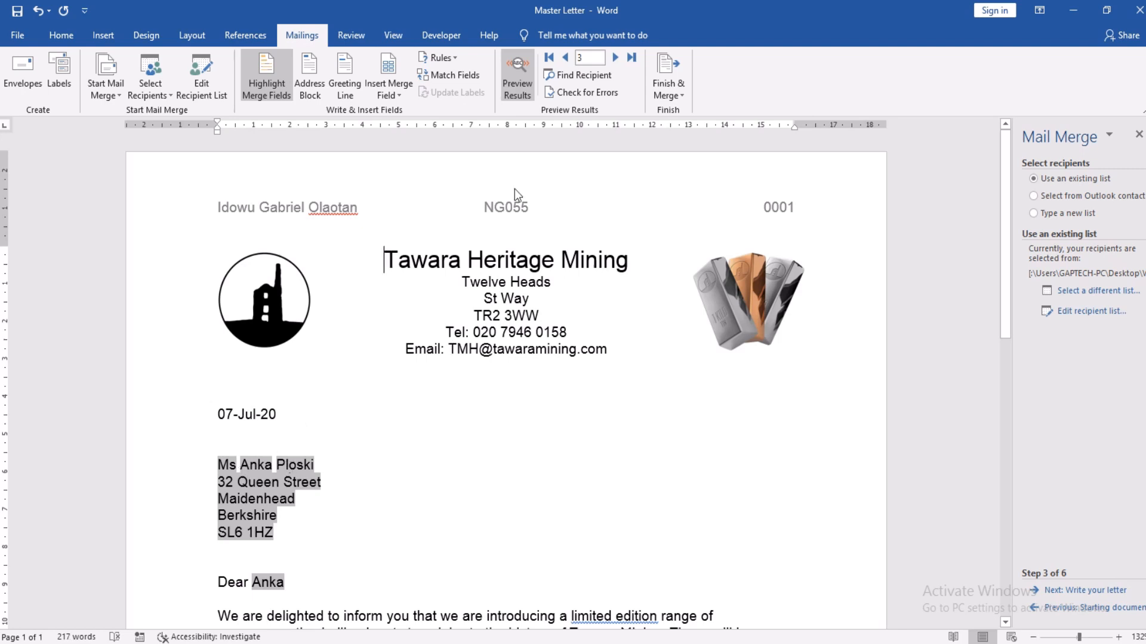
click(565, 57)
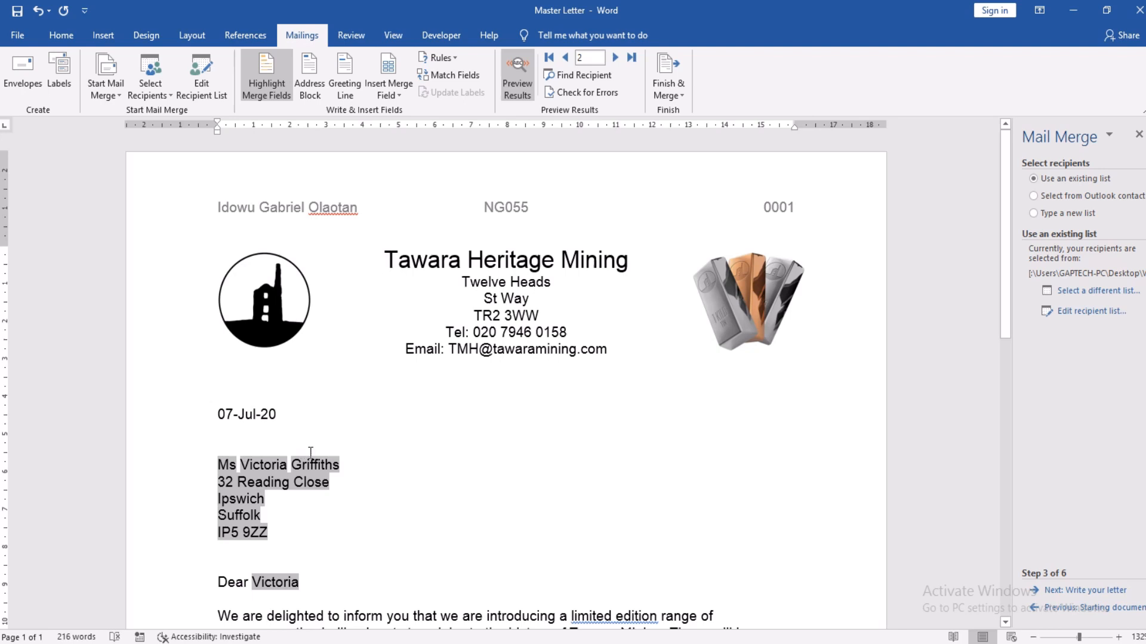
click(565, 57)
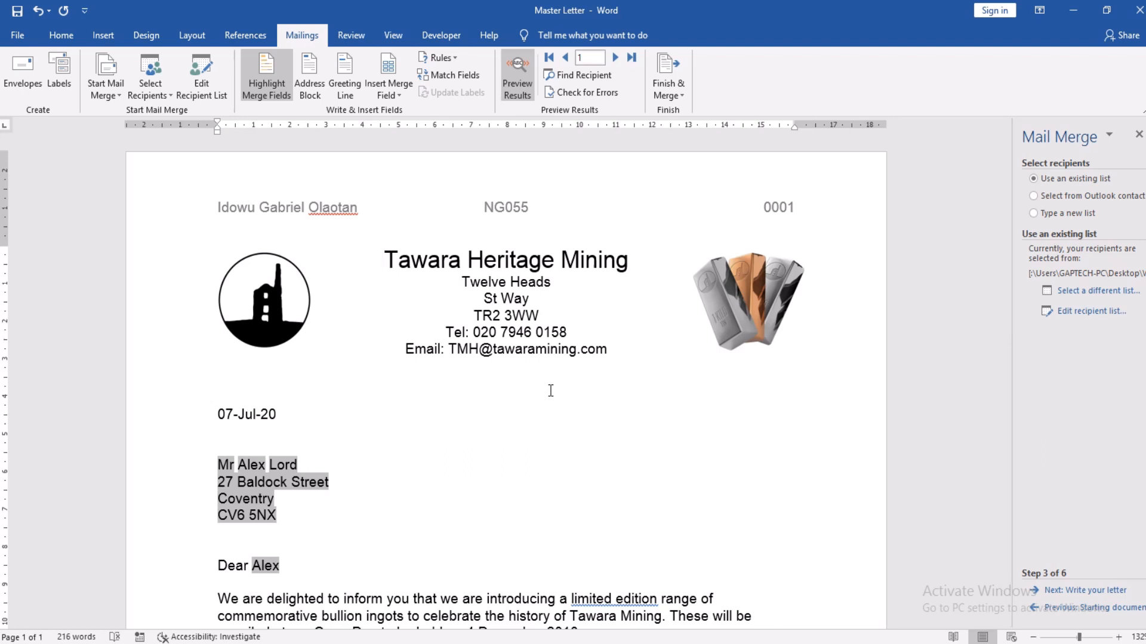
click(679, 97)
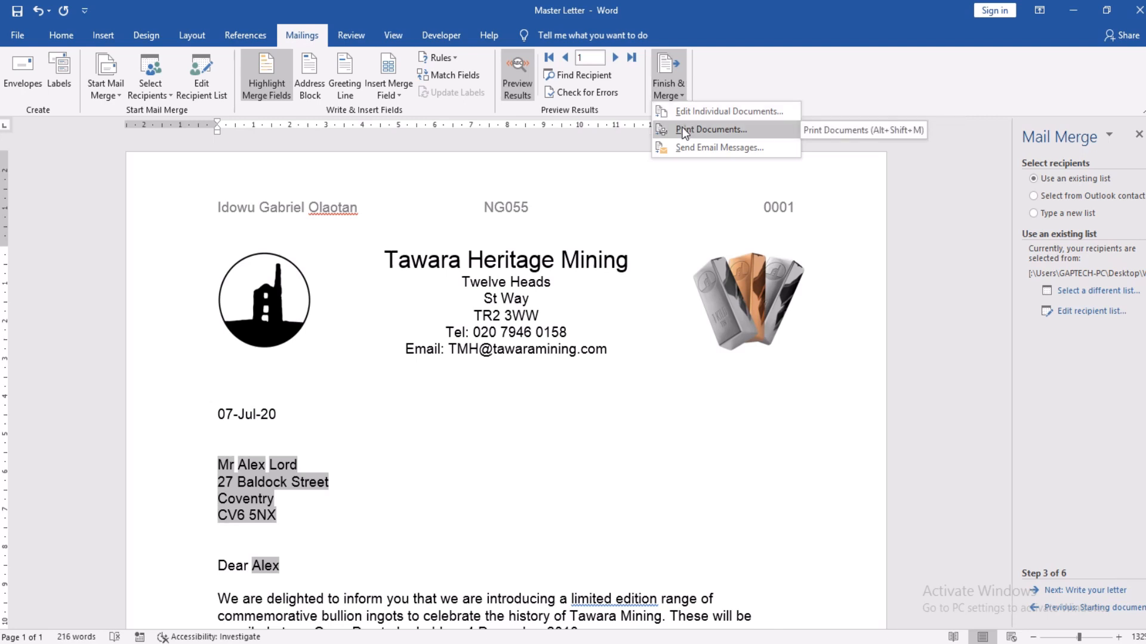
Step: Merge all Elite records to the printer with Print Documents, then cancel at the Print dialog
click(682, 130)
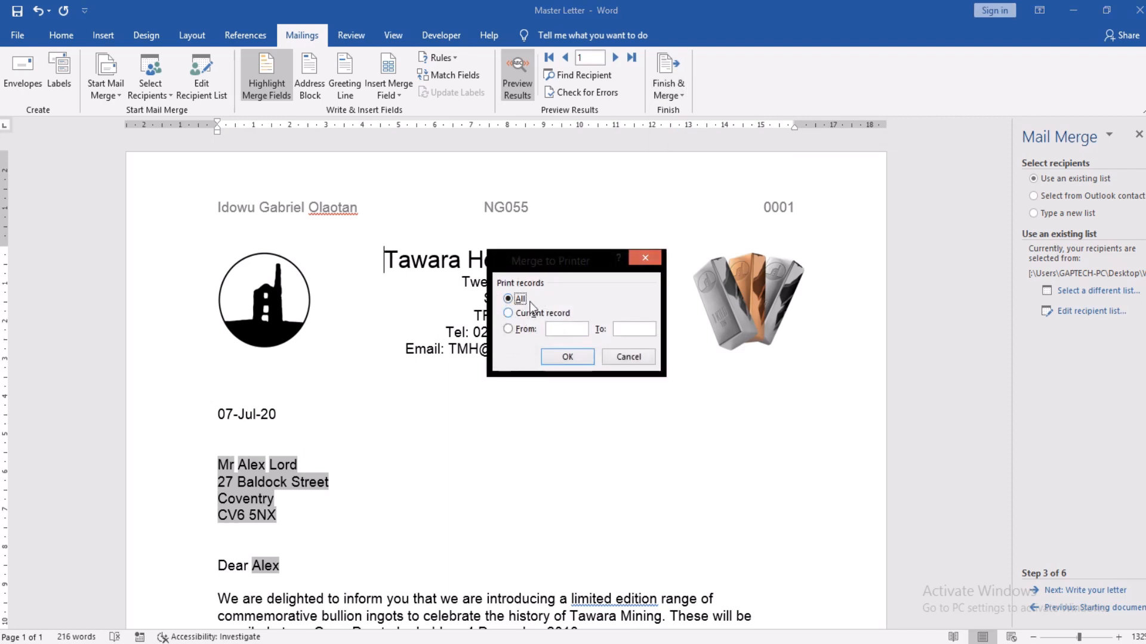
click(567, 357)
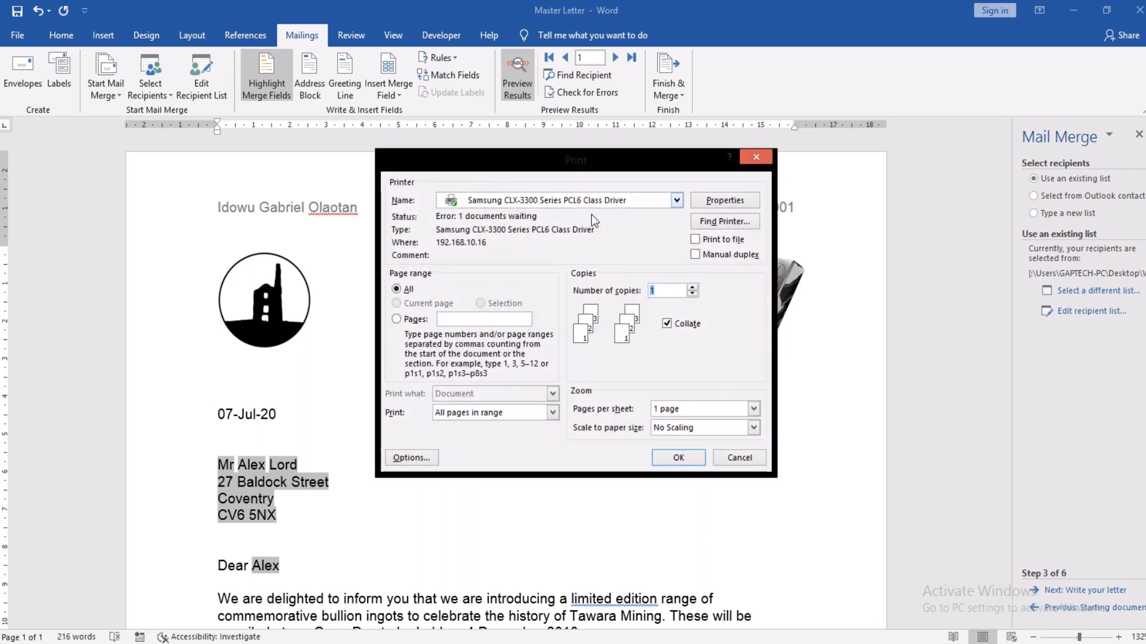
click(737, 458)
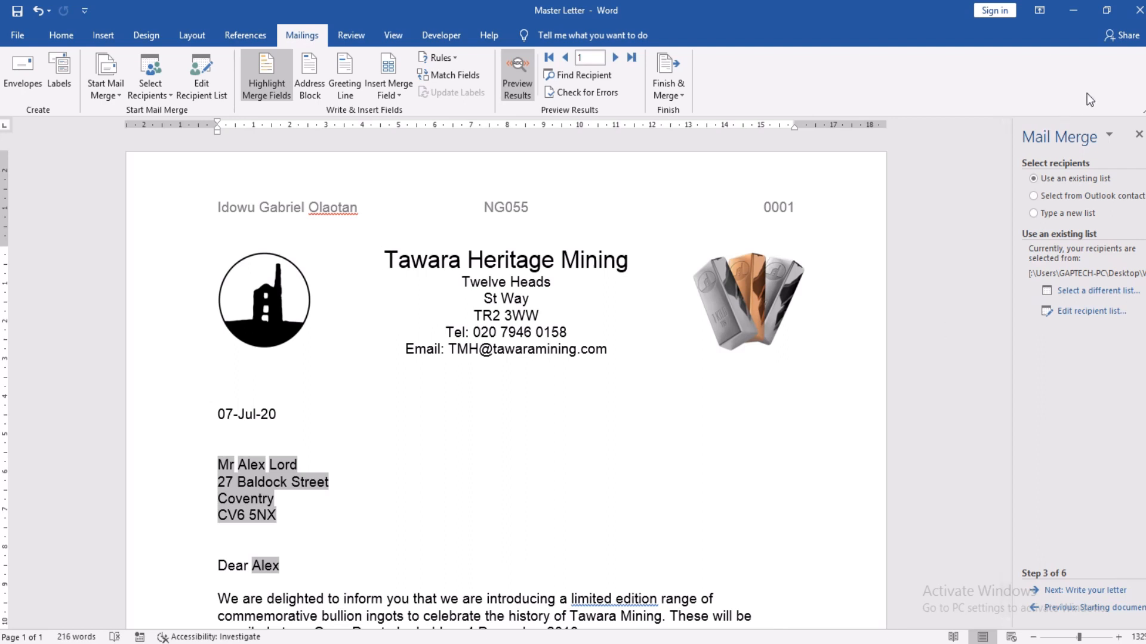
mouse_move(629, 12)
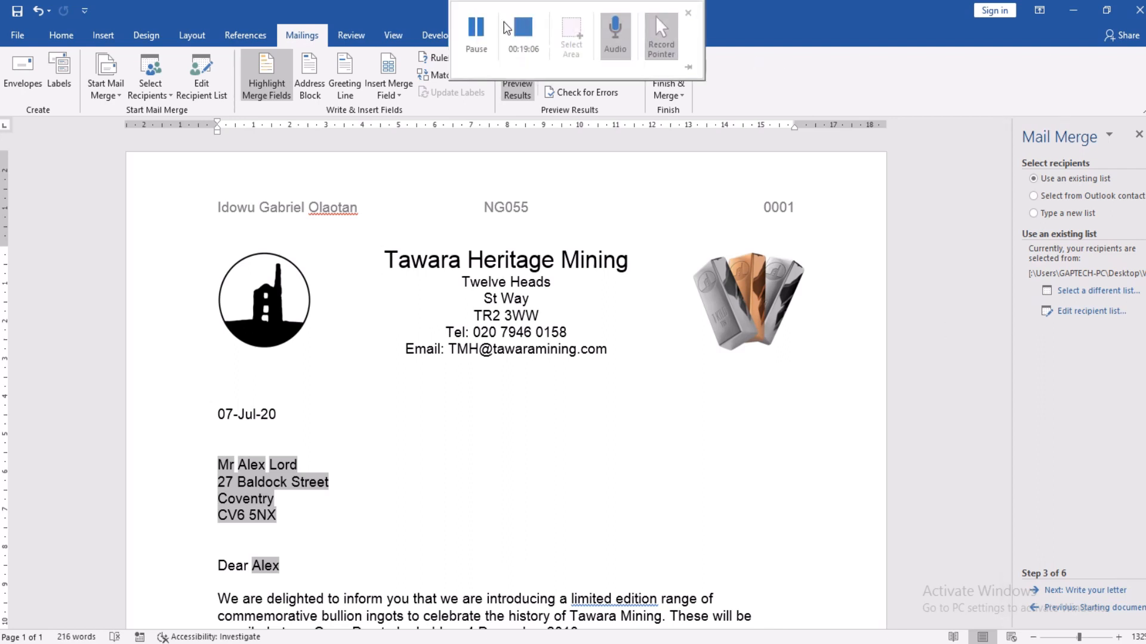
click(518, 33)
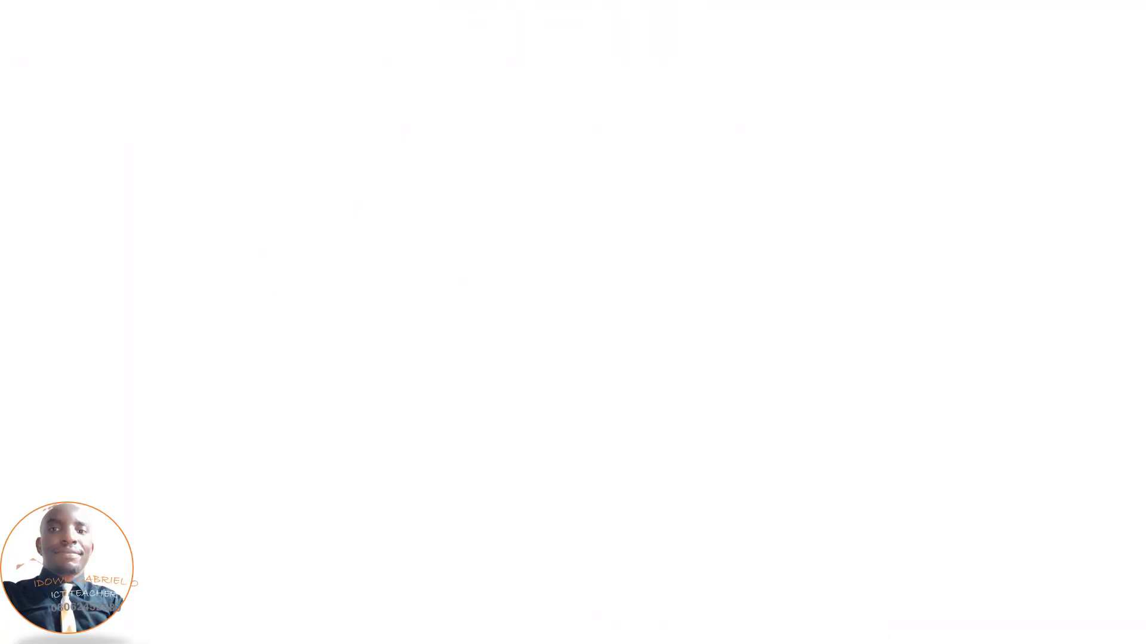